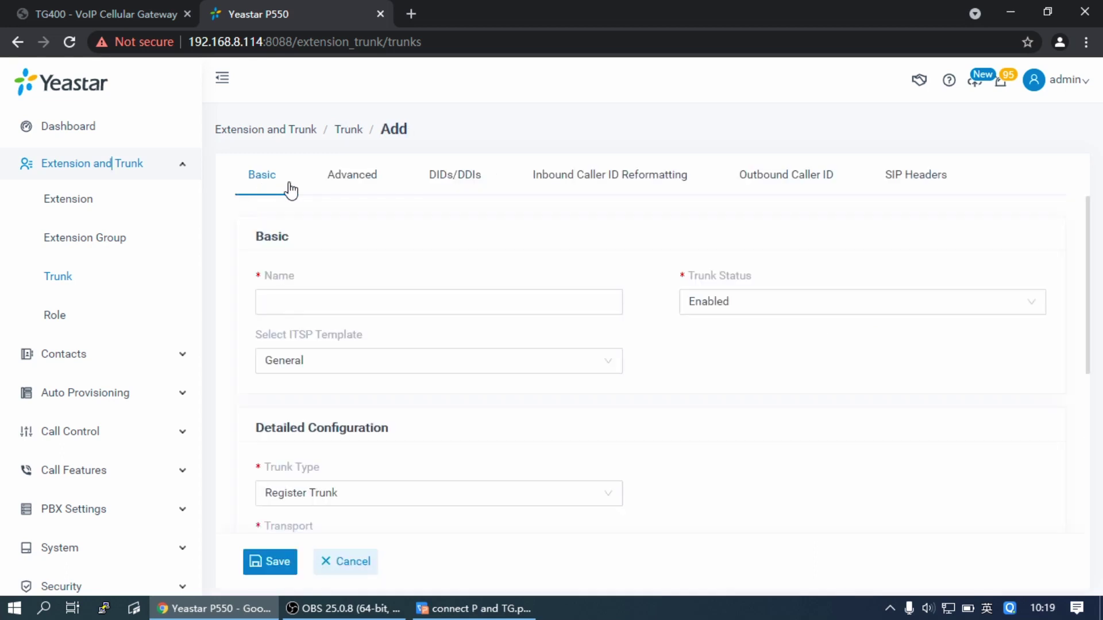
Name the new trunk spstotg and set its trunk type to Peer Trunk
{"action": "left_click", "coordinate": [441, 301]}
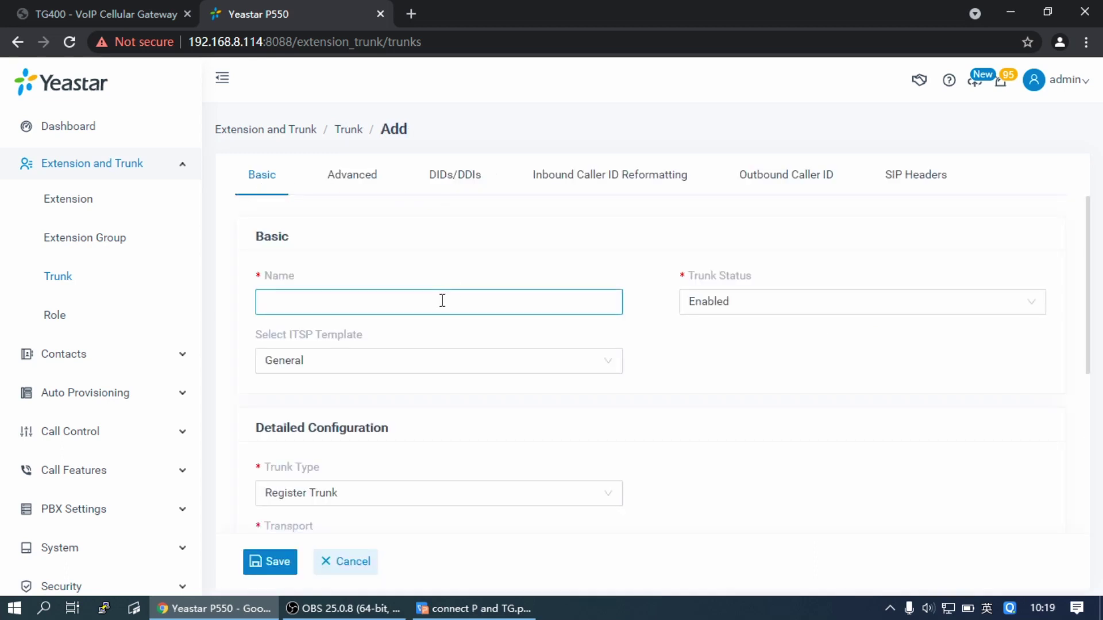
{"action": "type", "text": "spstotg"}
{"action": "scroll", "coordinate": [652, 315], "scroll_direction": "down", "scroll_amount": 3}
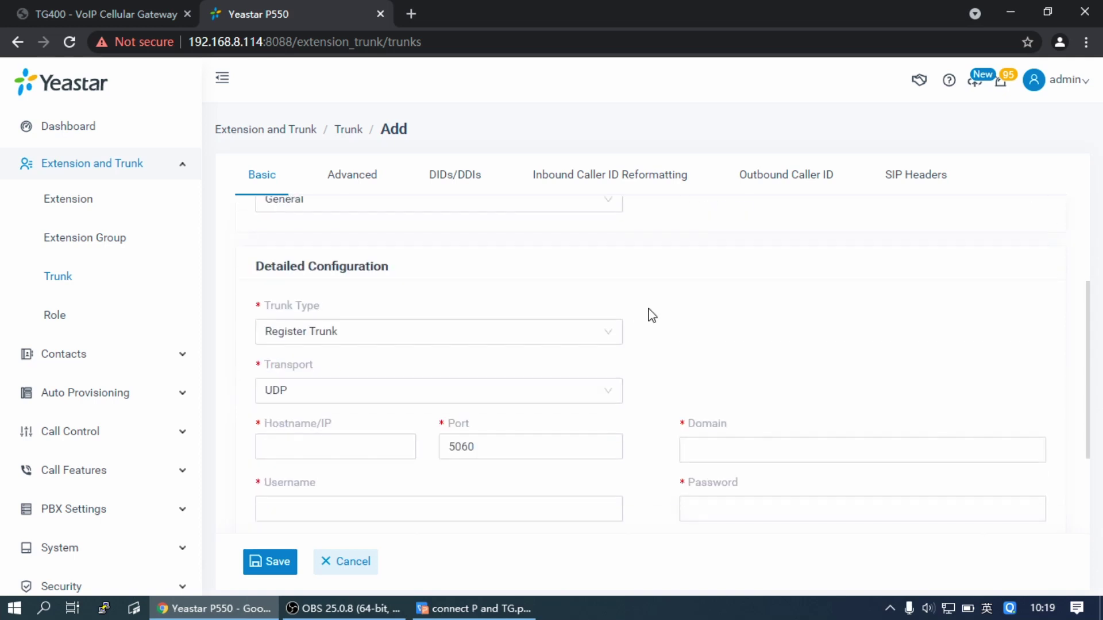
{"action": "left_click", "coordinate": [619, 332]}
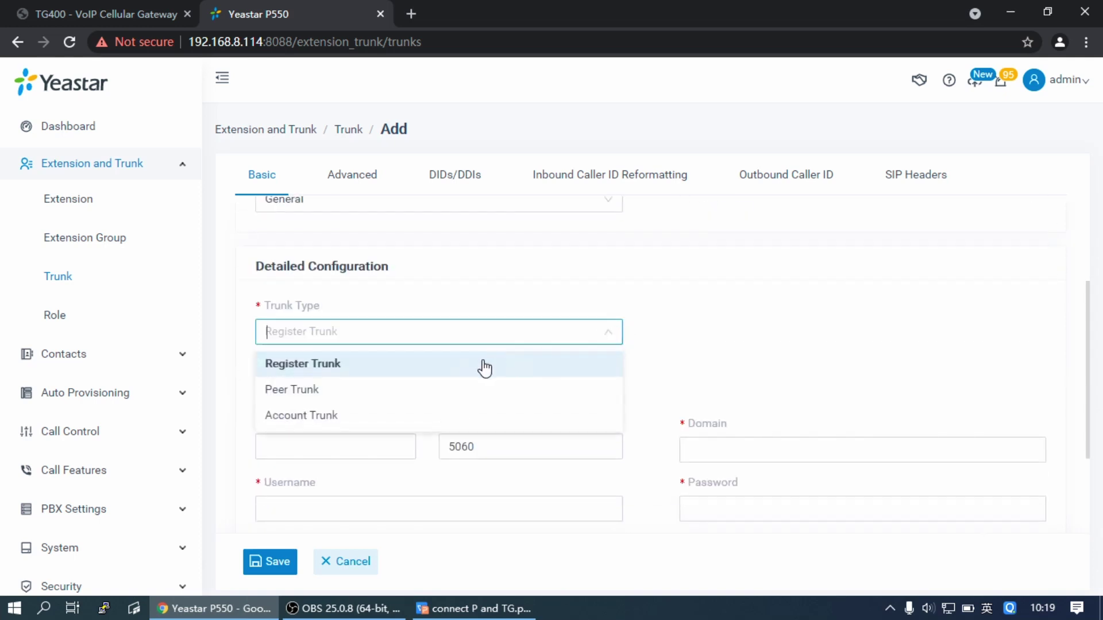
{"action": "left_click", "coordinate": [395, 393]}
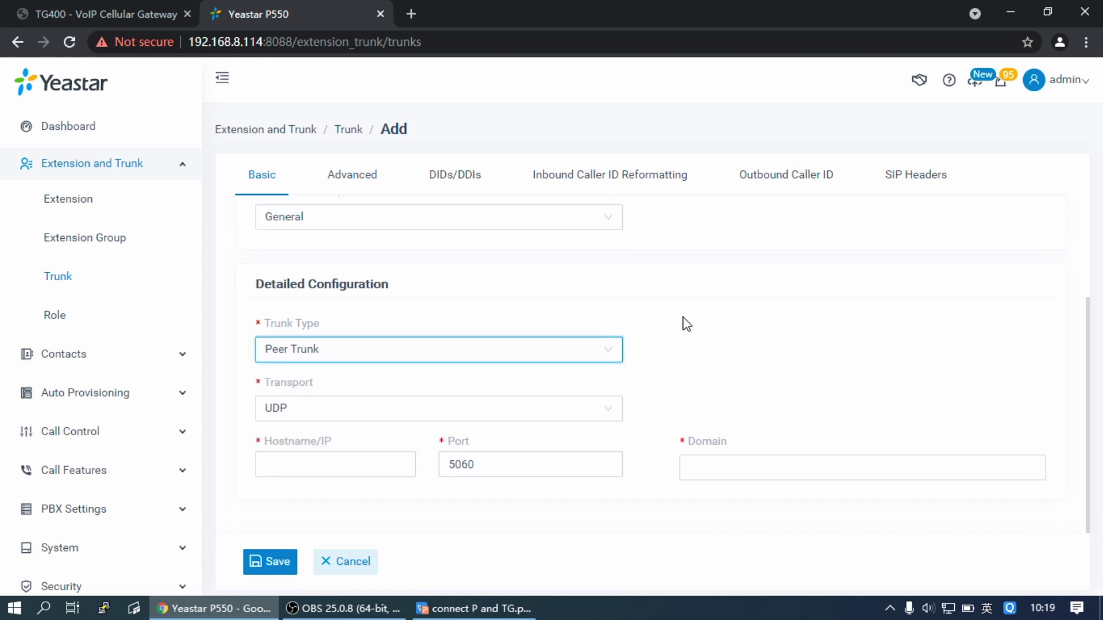
Set both the hostname/IP and the domain of the spstotg trunk to 192.168.8.195
{"action": "key", "text": "Tab"}
{"action": "key", "text": "Tab"}
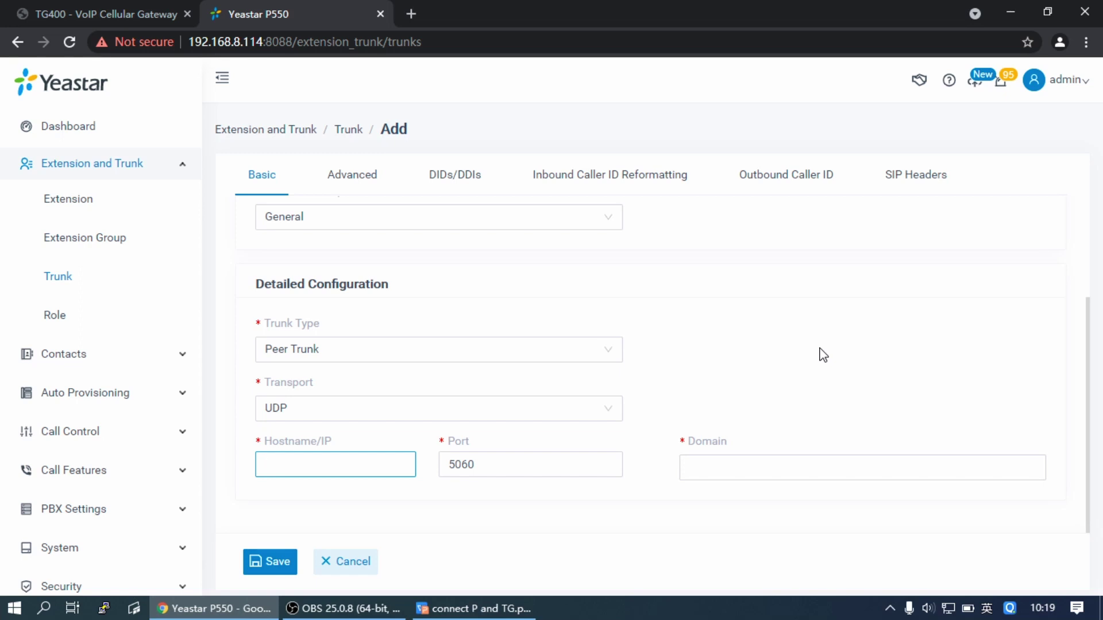
{"action": "type", "text": "192.168.8.195"}
{"action": "left_click_drag", "start_coordinate": [379, 468], "coordinate": [231, 469]}
{"action": "key", "text": "ctrl+c"}
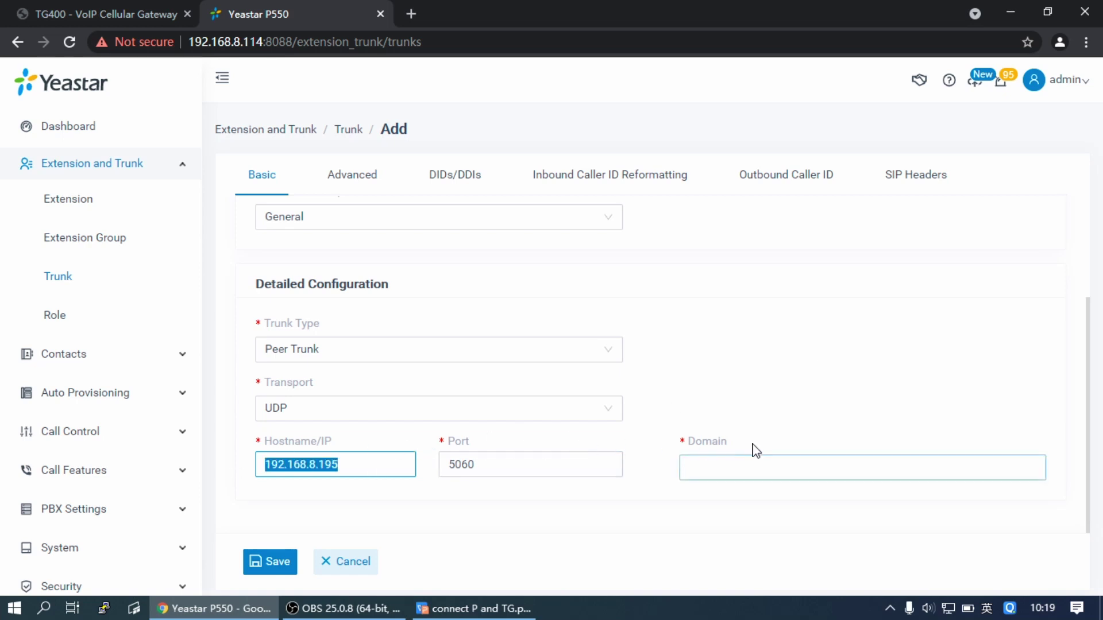
{"action": "left_click", "coordinate": [768, 465]}
{"action": "key", "text": "ctrl+v"}
{"action": "left_click", "coordinate": [539, 473]}
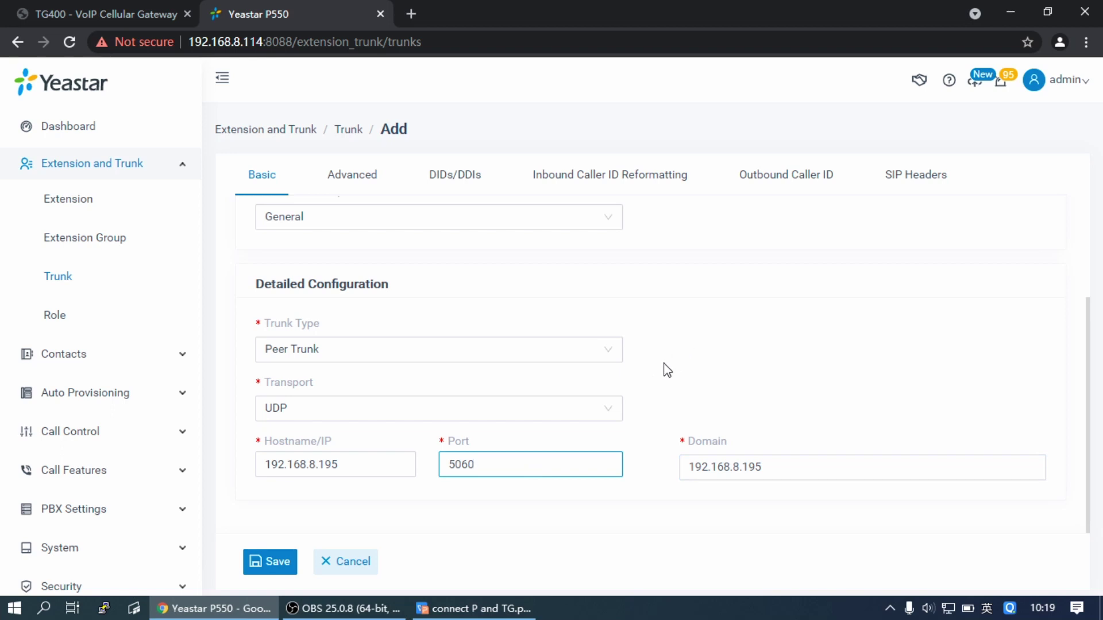
Save the spstotg trunk and apply the changes, checking the trunk's status in the list
{"action": "left_click", "coordinate": [277, 561]}
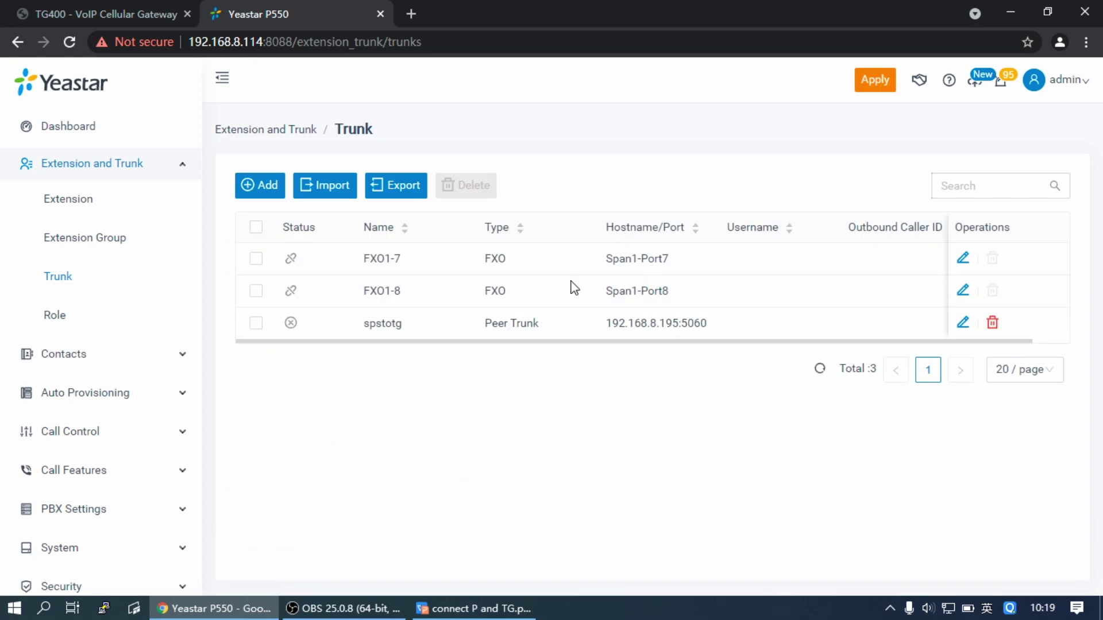
{"action": "left_click", "coordinate": [869, 82]}
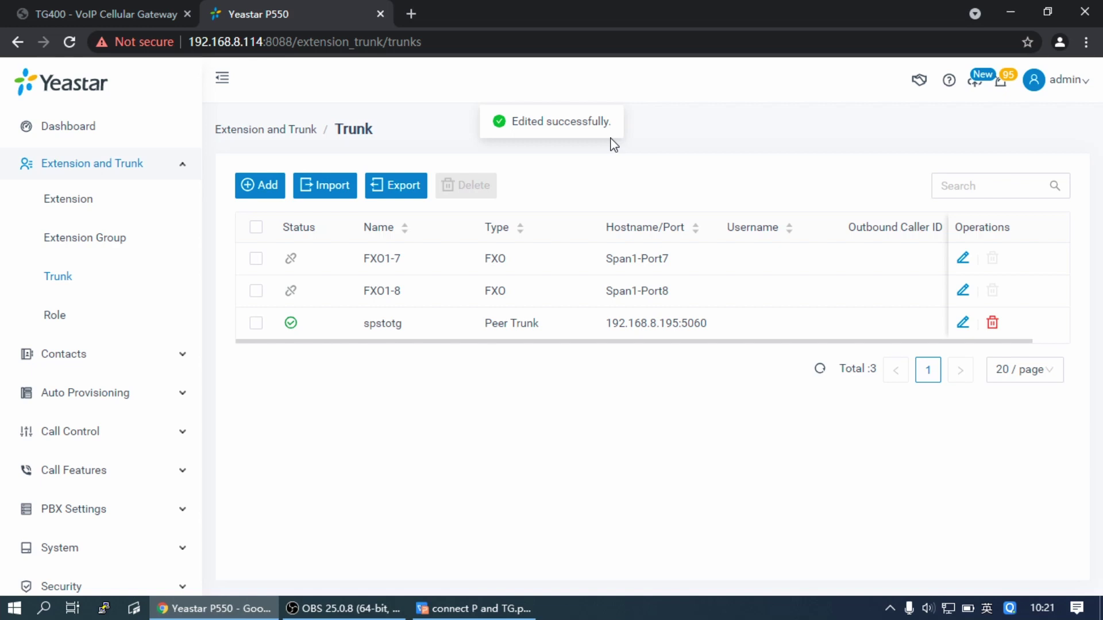
{"action": "mouse_move", "coordinate": [292, 325]}
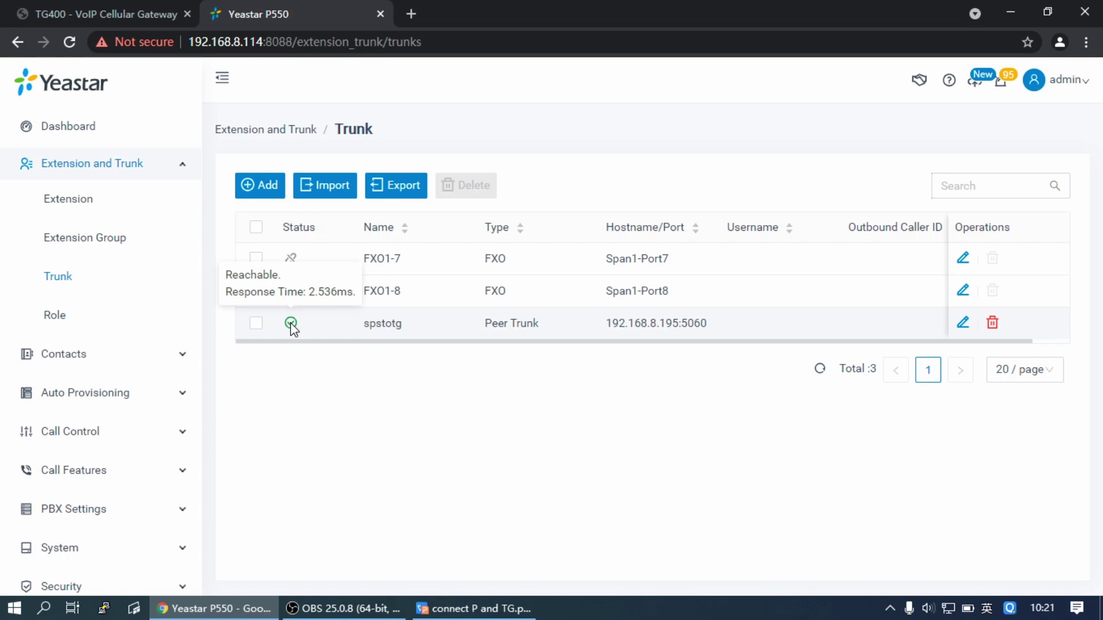
Switch to the TG400 gateway and start a new VoIP trunk with the trunk type Peer Trunk
{"action": "key", "text": "ctrl+shift+Tab"}
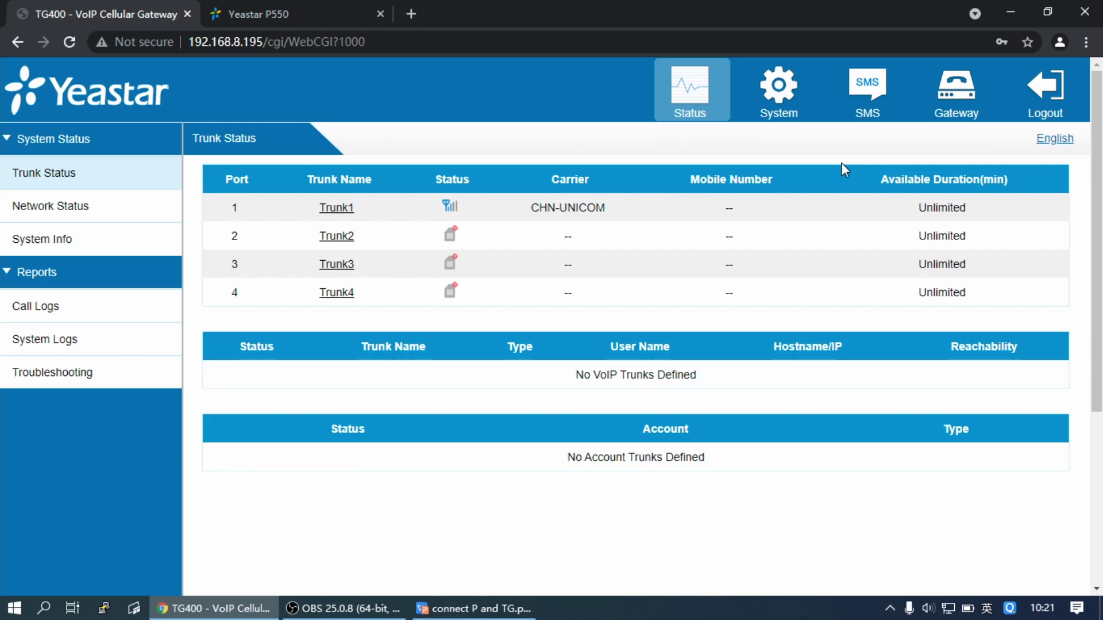
{"action": "left_click", "coordinate": [944, 86]}
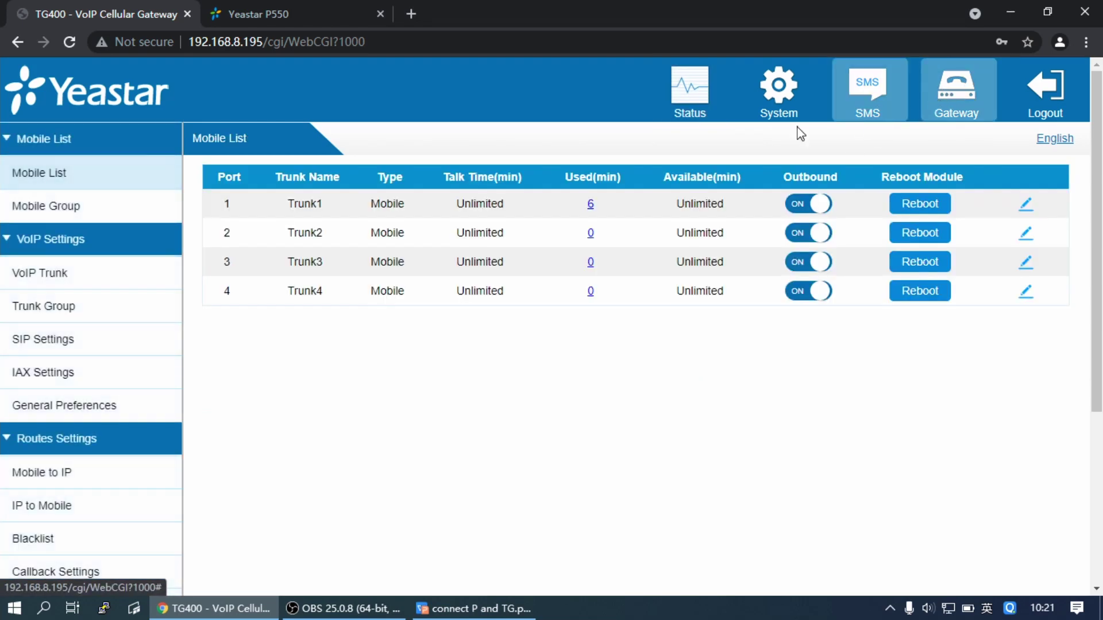
{"action": "left_click", "coordinate": [43, 274]}
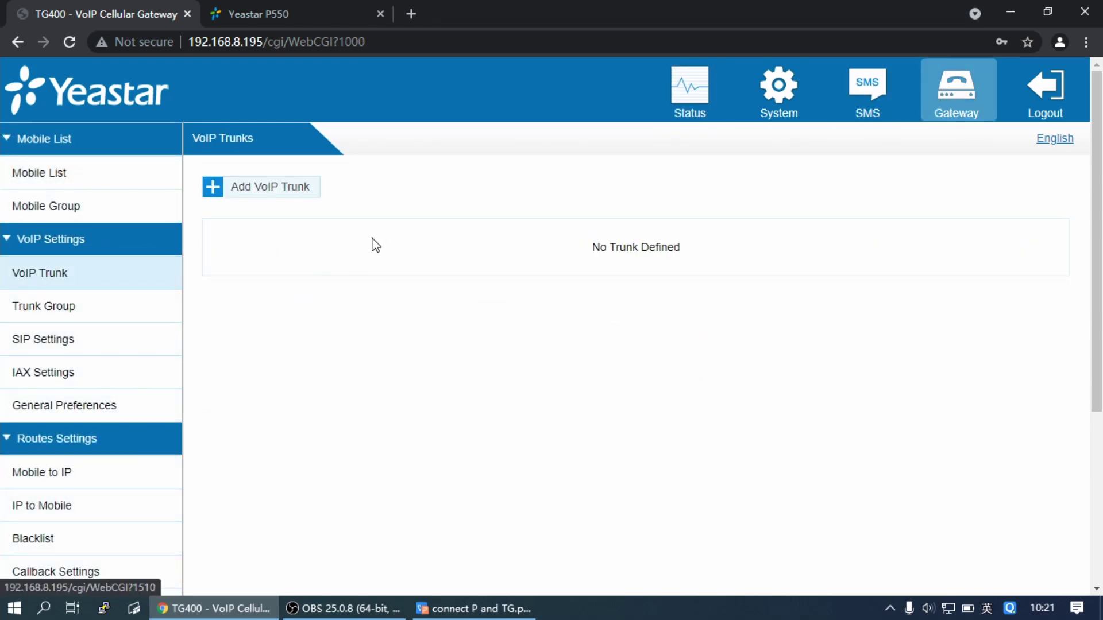
{"action": "left_click", "coordinate": [284, 187]}
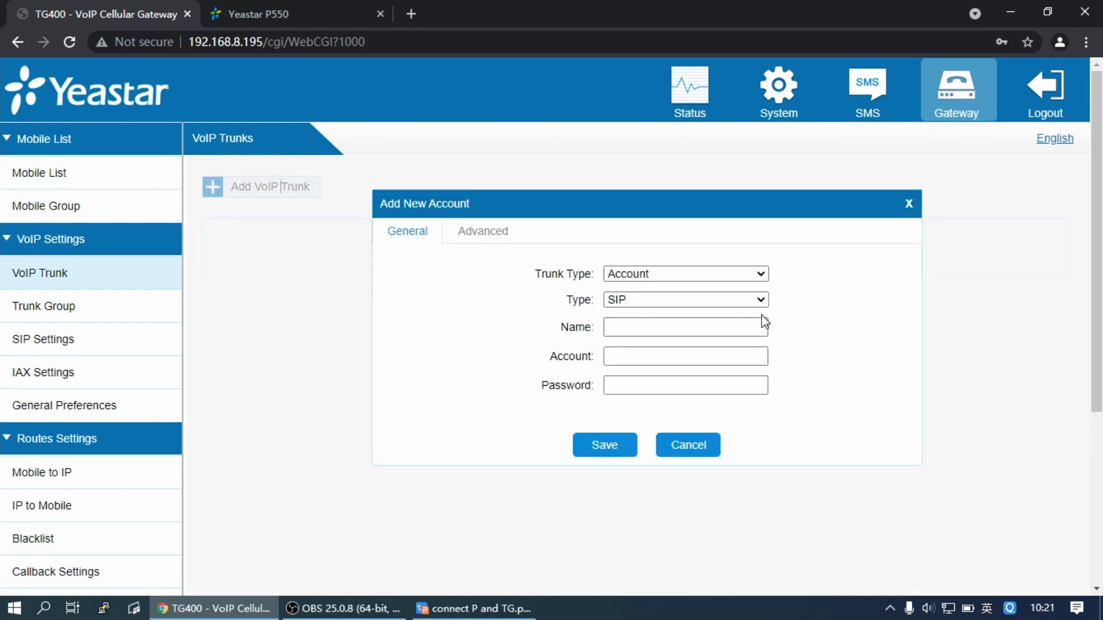
{"action": "left_click", "coordinate": [672, 276]}
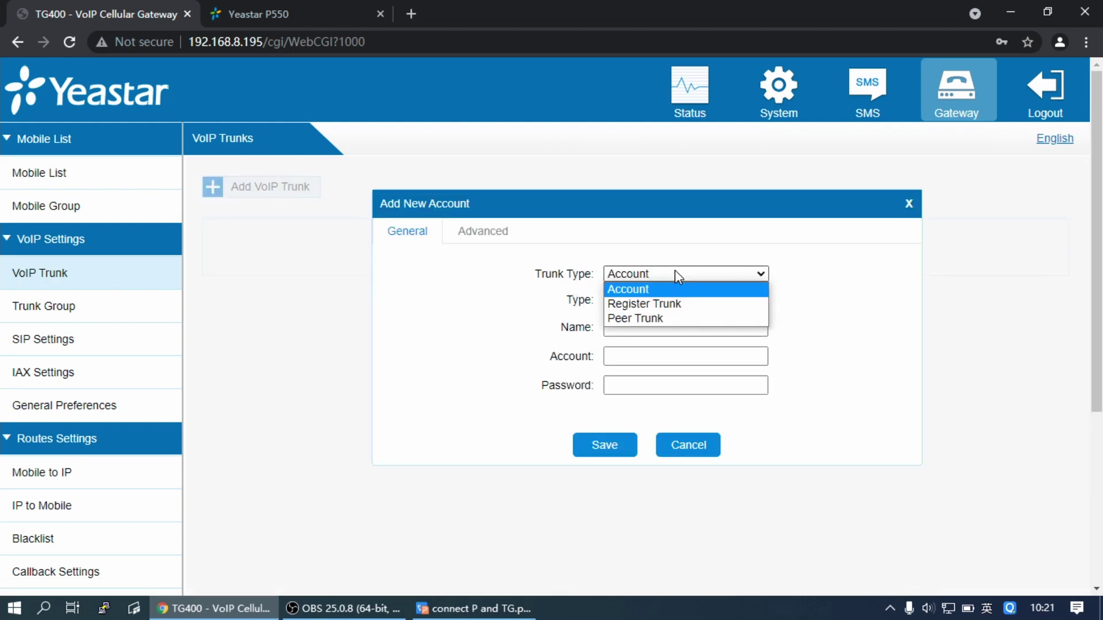
{"action": "left_click", "coordinate": [676, 319]}
Give the peer trunk the provider name spstoP and hostname/IP 192.168.8.114, and save and apply it
{"action": "left_click", "coordinate": [669, 324]}
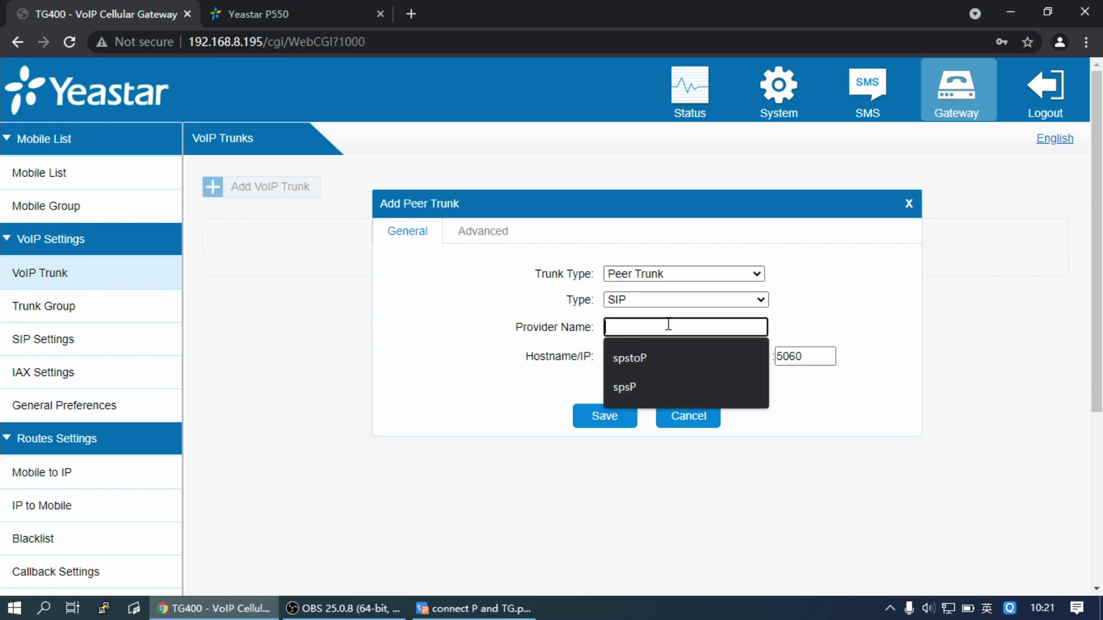
{"action": "type", "text": "spsto"}
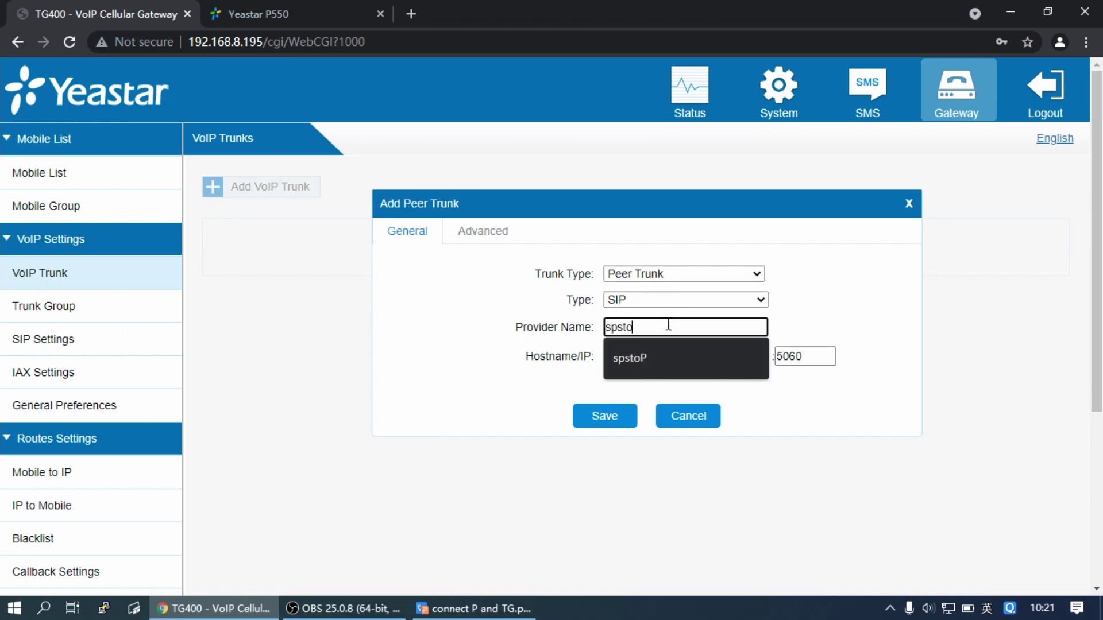
{"action": "type", "text": "P"}
{"action": "left_click", "coordinate": [666, 355]}
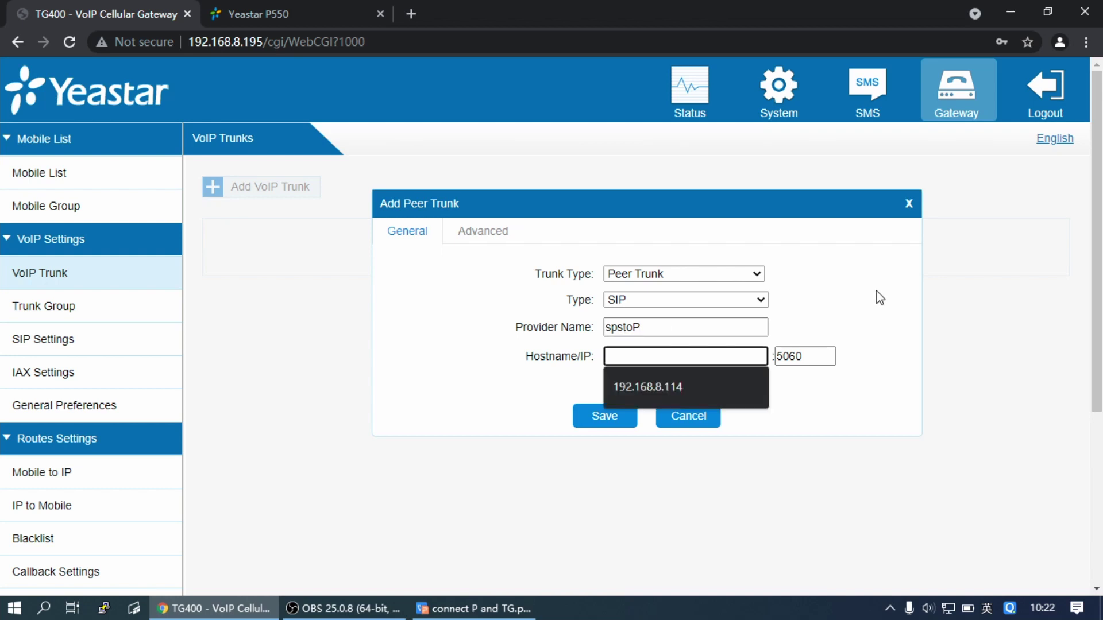
{"action": "left_click", "coordinate": [712, 385]}
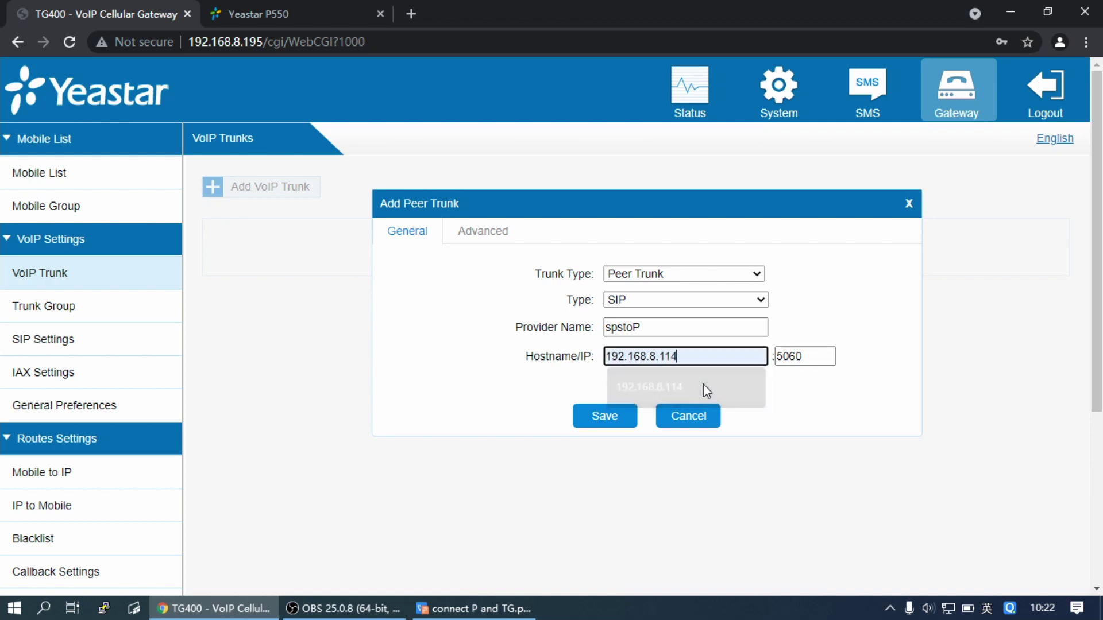
{"action": "left_click", "coordinate": [803, 358]}
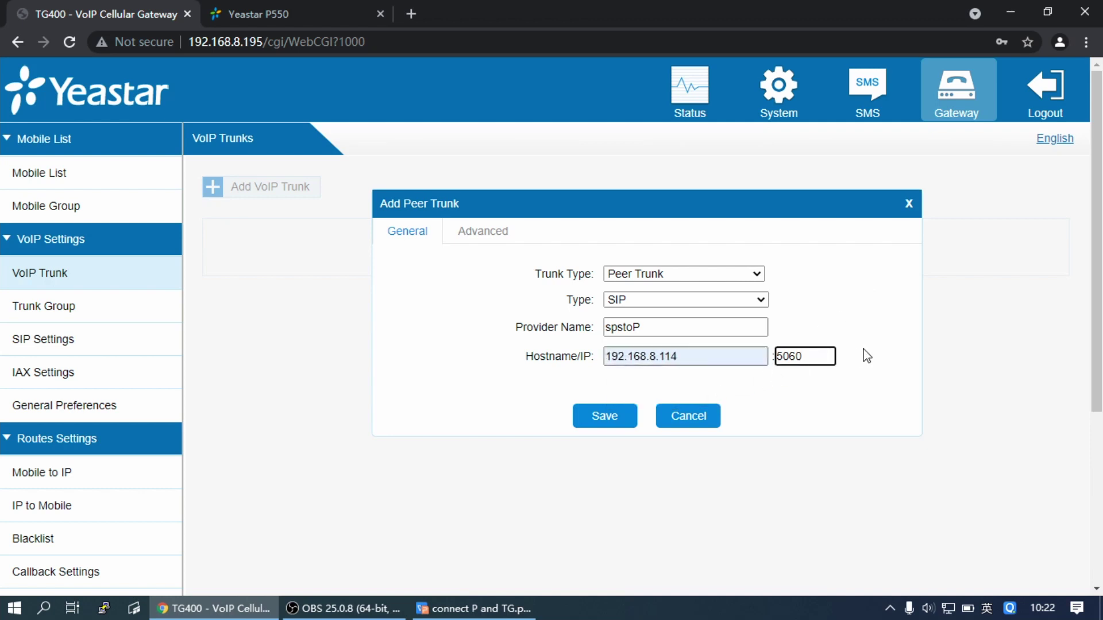
{"action": "left_click", "coordinate": [607, 416]}
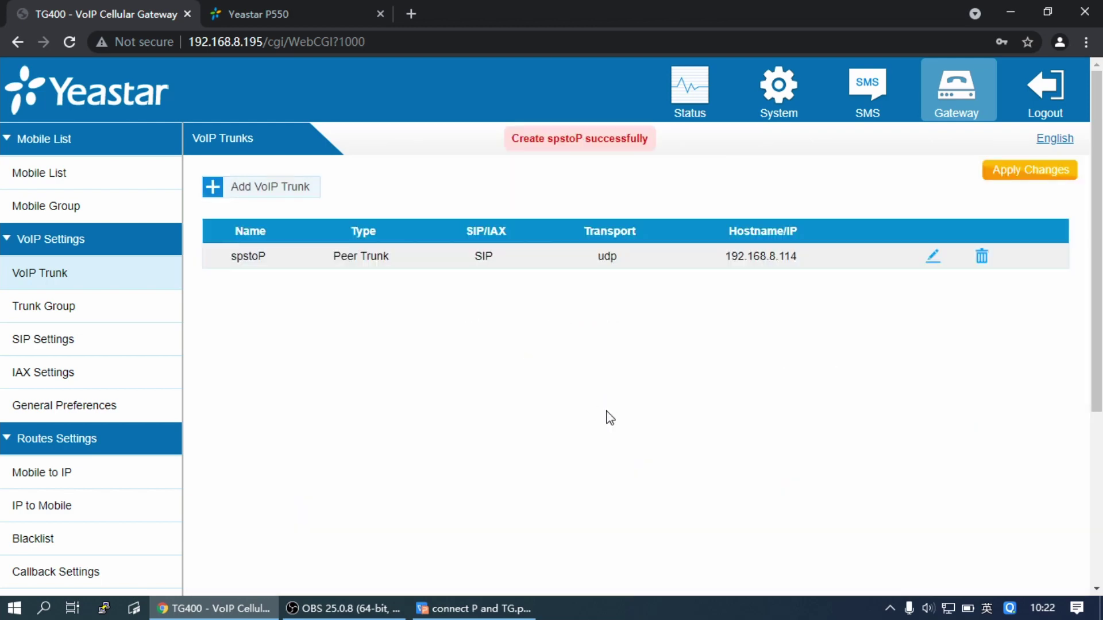
{"action": "left_click", "coordinate": [1013, 178]}
Check the status of the gateway's trunks
{"action": "left_click", "coordinate": [981, 111]}
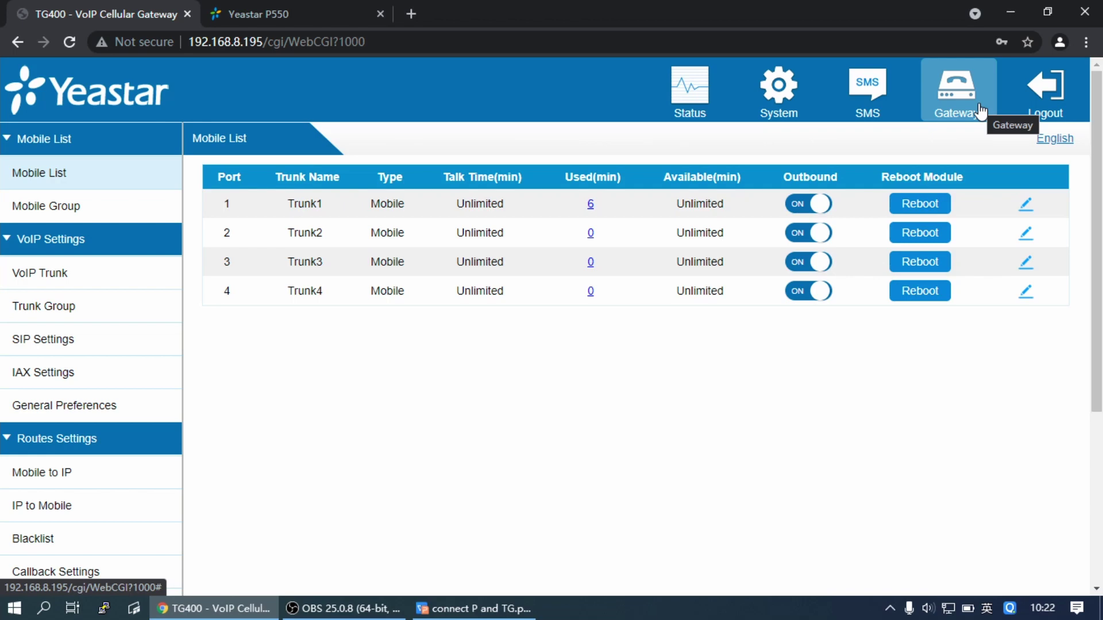
{"action": "left_click", "coordinate": [692, 106]}
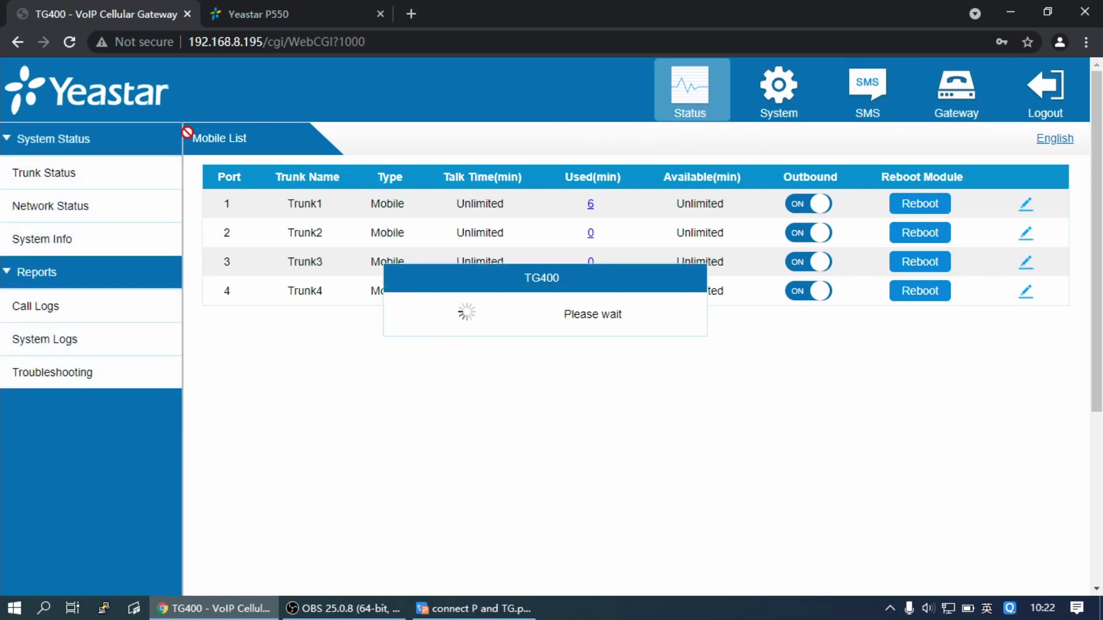
{"action": "left_click", "coordinate": [94, 172]}
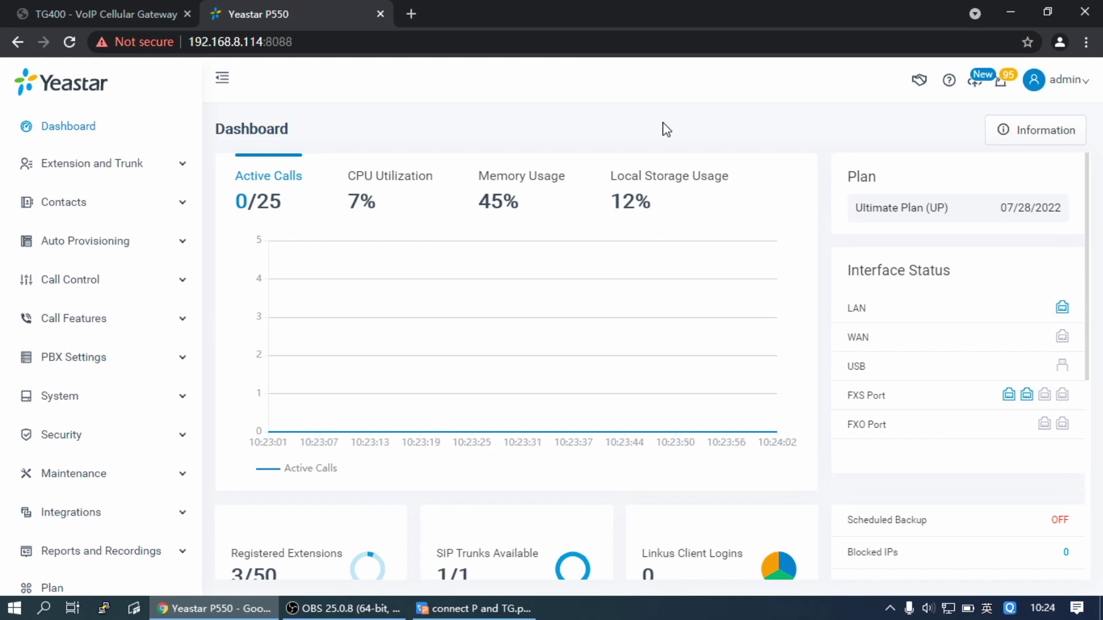
Start a new outbound route on the P550 and name it outtotg
{"action": "left_click", "coordinate": [112, 289]}
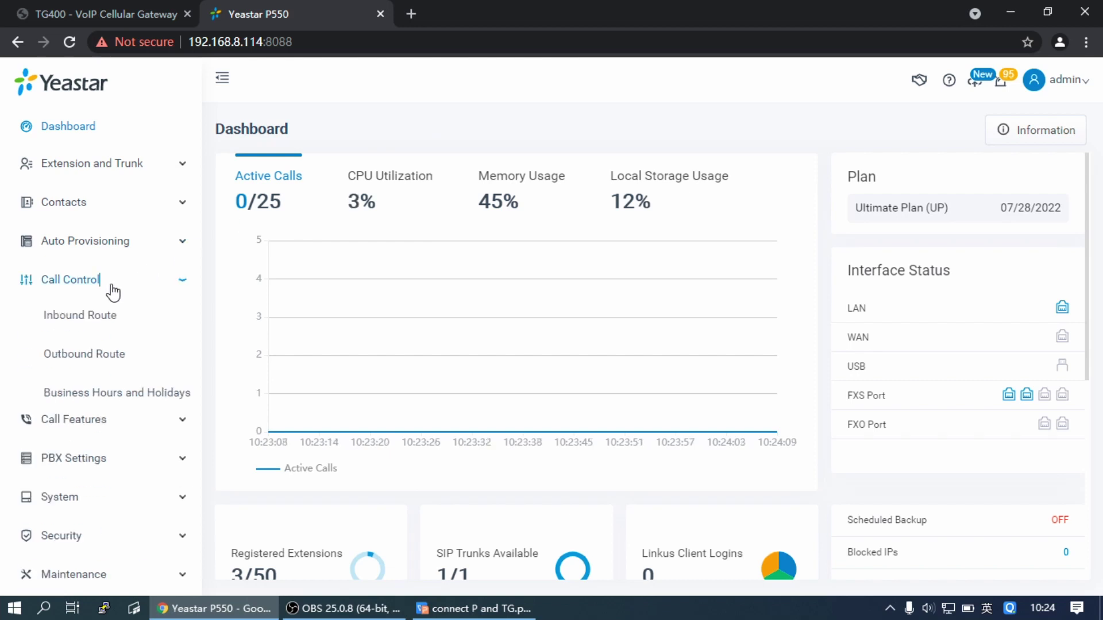
{"action": "left_click", "coordinate": [123, 360]}
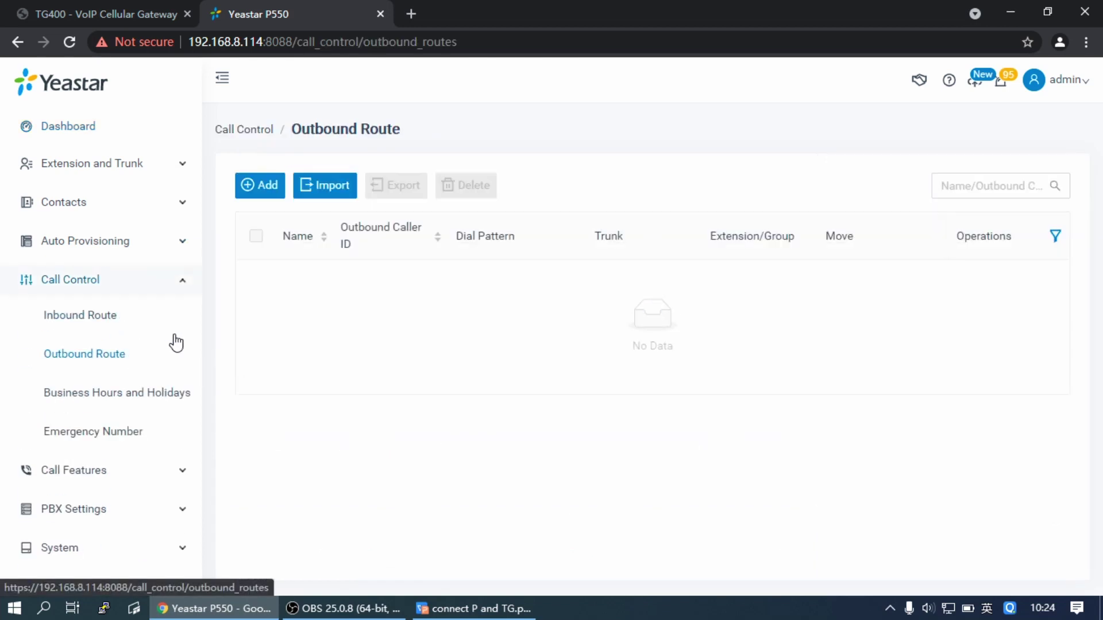
{"action": "left_click", "coordinate": [263, 186]}
{"action": "left_click", "coordinate": [510, 263]}
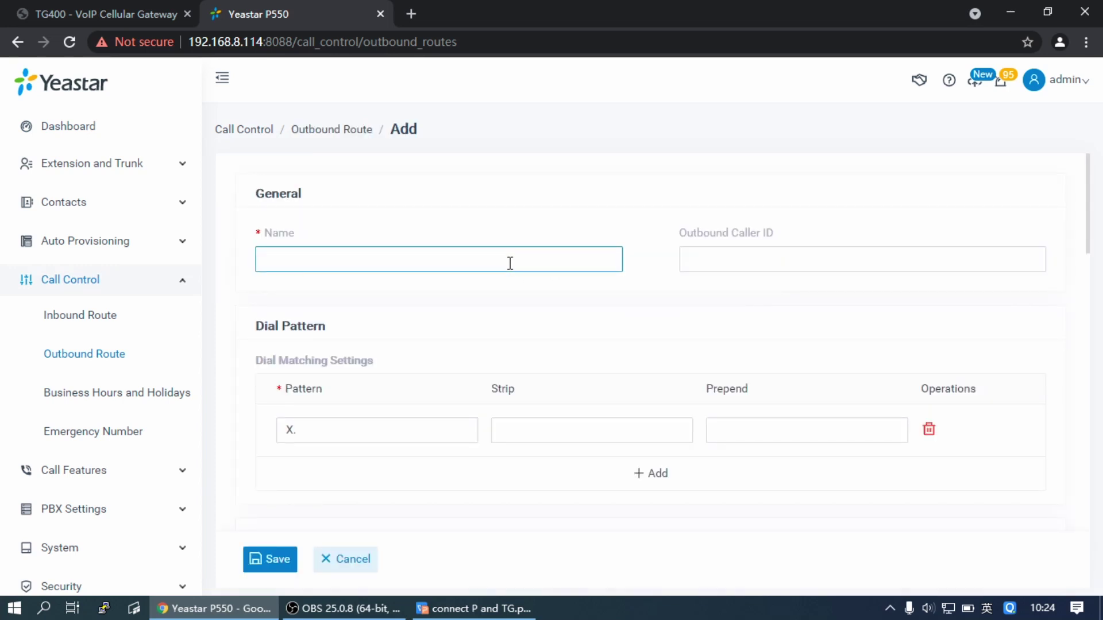
{"action": "type", "text": "outtotg"}
Assign the spstotg peer trunk to the outbound route
{"action": "scroll", "coordinate": [515, 290], "scroll_direction": "down", "scroll_amount": 3}
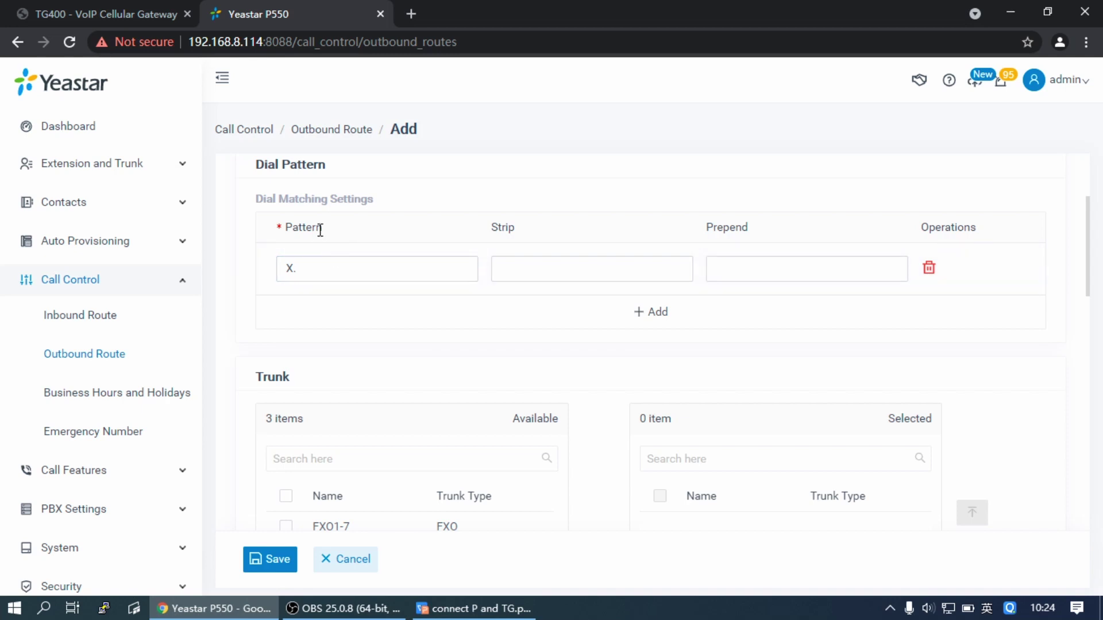
{"action": "left_click", "coordinate": [313, 267]}
{"action": "scroll", "coordinate": [417, 317], "scroll_direction": "down", "scroll_amount": 4}
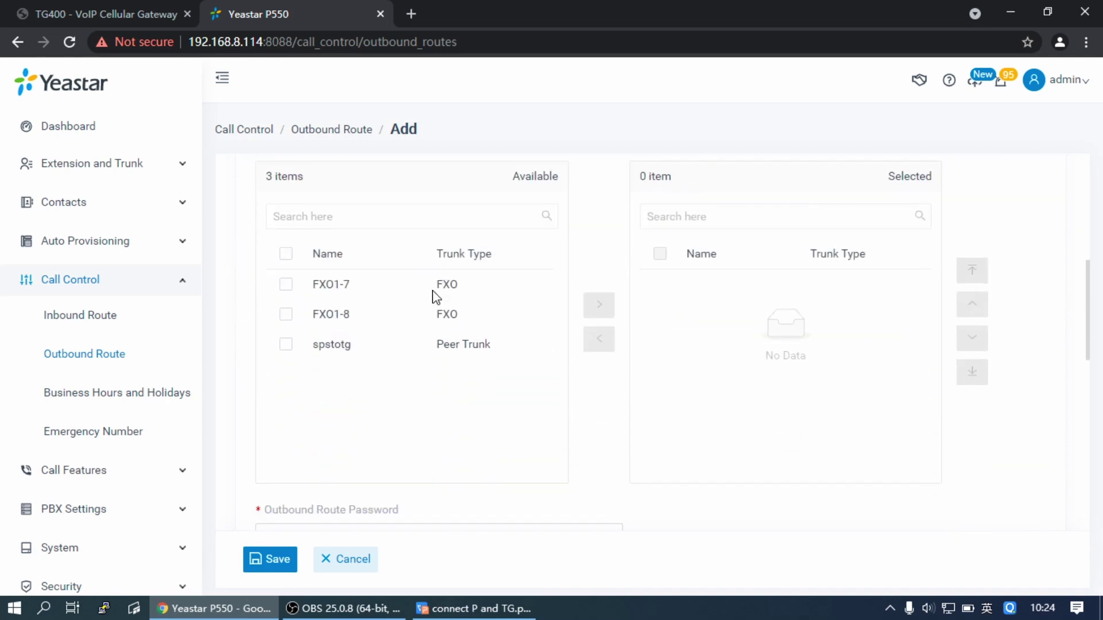
{"action": "double_click", "coordinate": [400, 352]}
Allow all extensions and extension groups to use the outbound route, and save and apply it
{"action": "scroll", "coordinate": [441, 338], "scroll_direction": "down", "scroll_amount": 4}
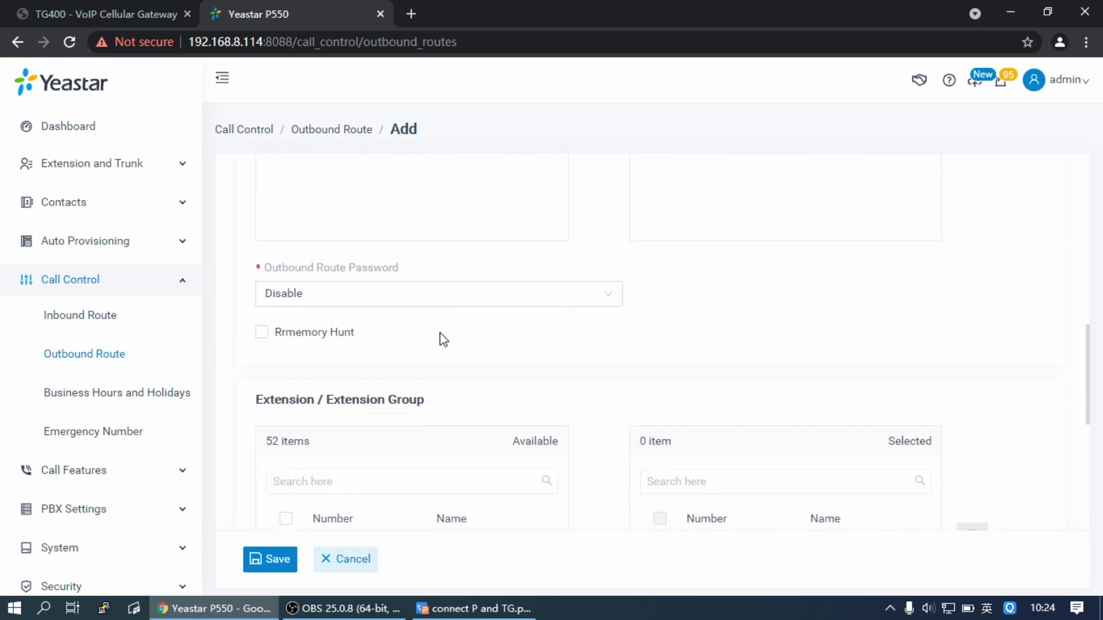
{"action": "scroll", "coordinate": [450, 325], "scroll_direction": "down", "scroll_amount": 4}
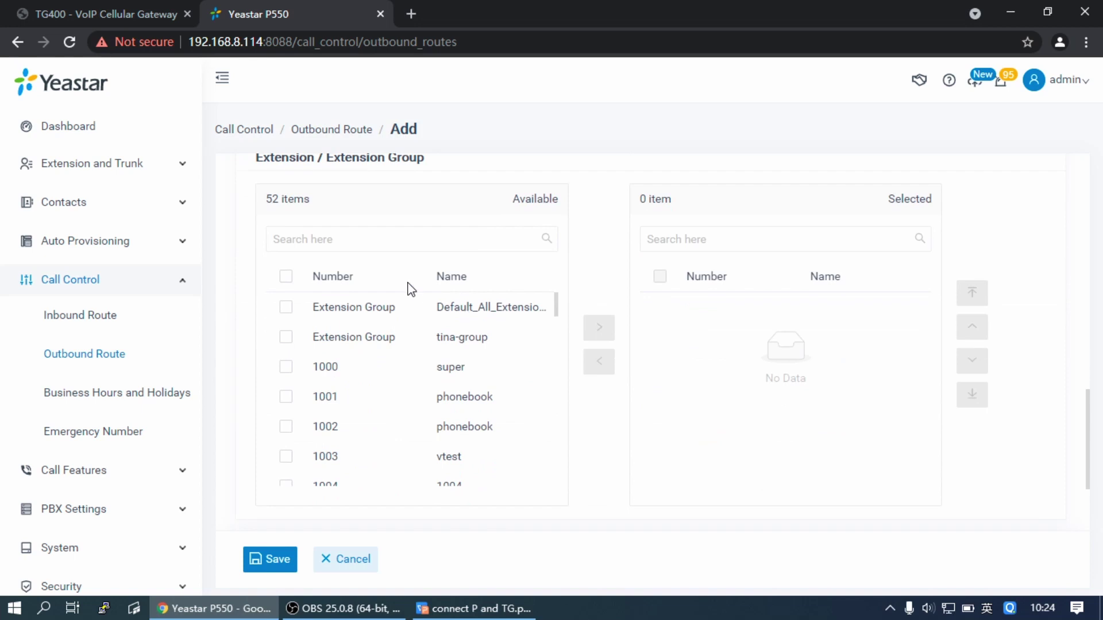
{"action": "left_click", "coordinate": [285, 276]}
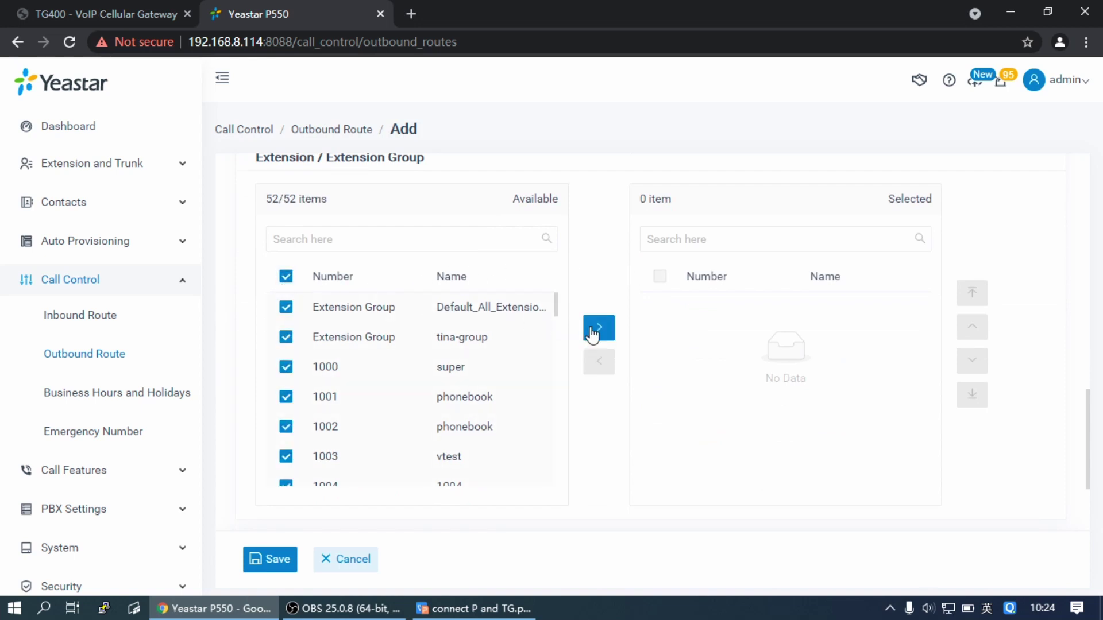
{"action": "left_click", "coordinate": [598, 327]}
{"action": "scroll", "coordinate": [276, 560], "scroll_direction": "down", "scroll_amount": 3}
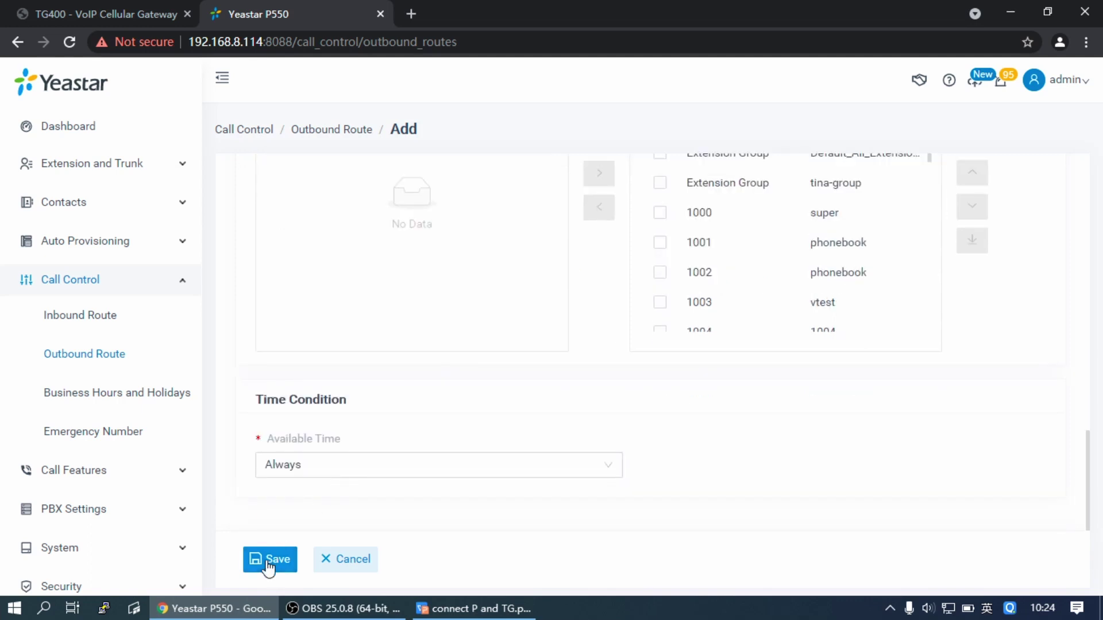
{"action": "left_click", "coordinate": [269, 566]}
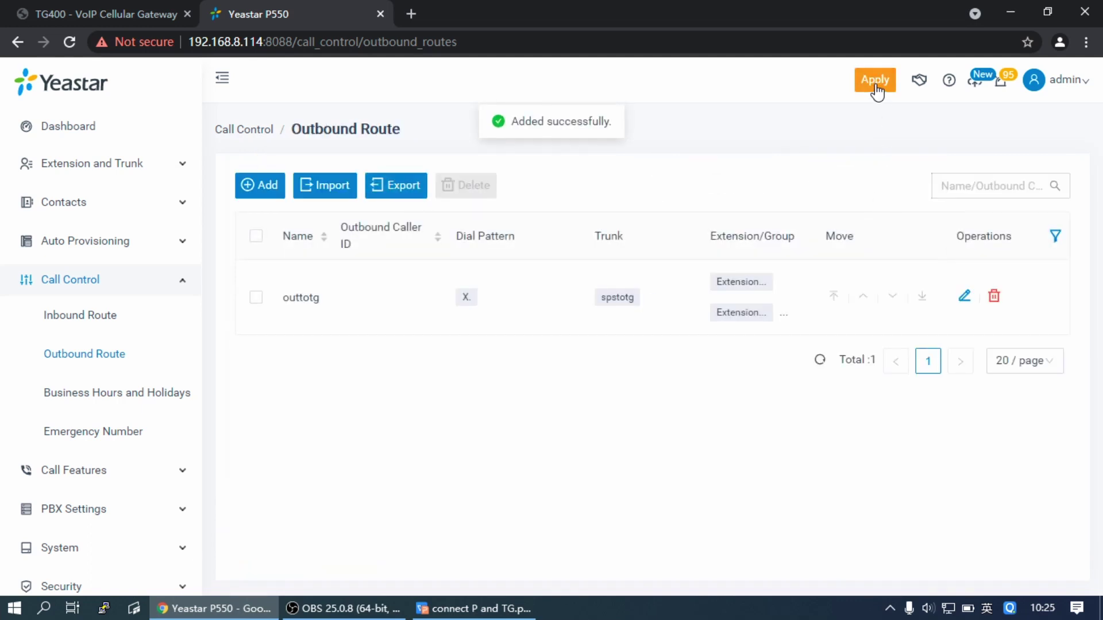
{"action": "left_click", "coordinate": [878, 86]}
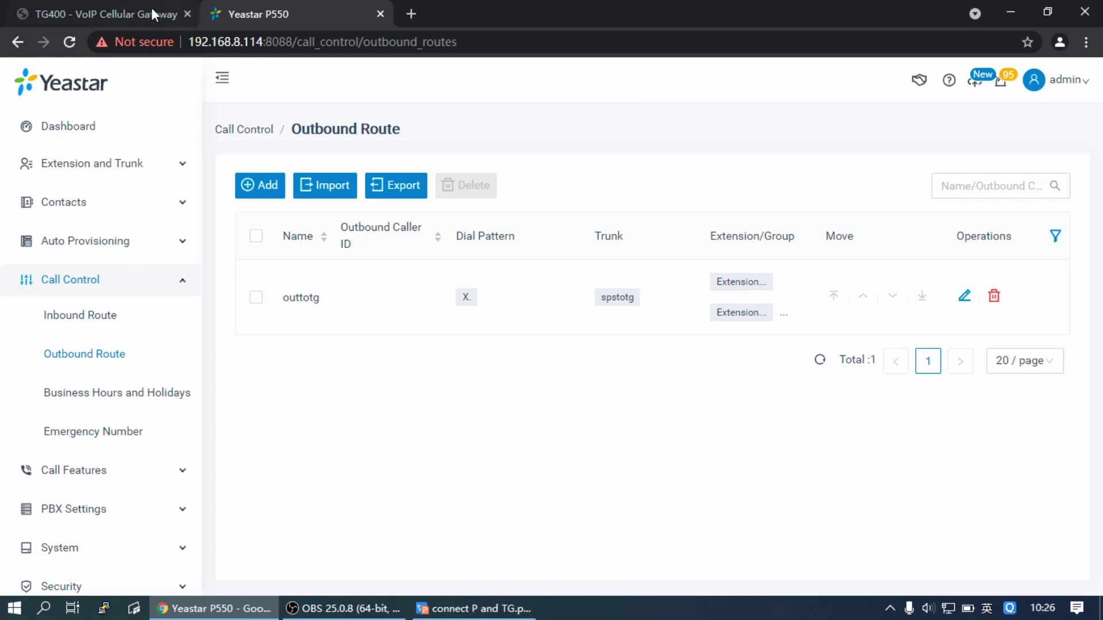
Switch to the TG400 gateway and start a new mobile group named gsmall
{"action": "left_click", "coordinate": [121, 14]}
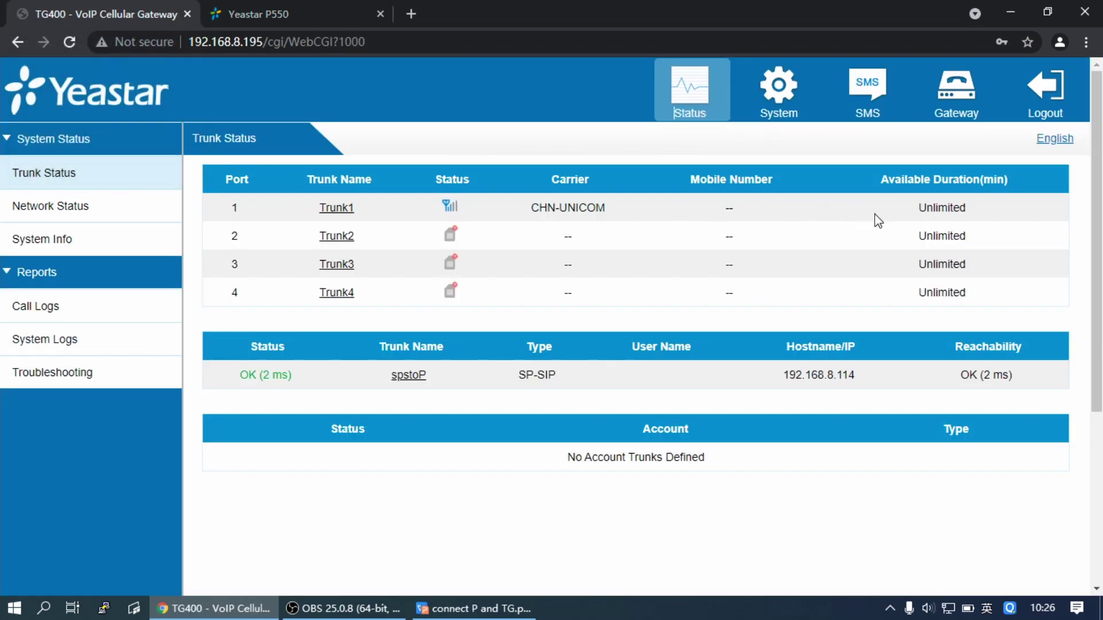
{"action": "left_click", "coordinate": [957, 105]}
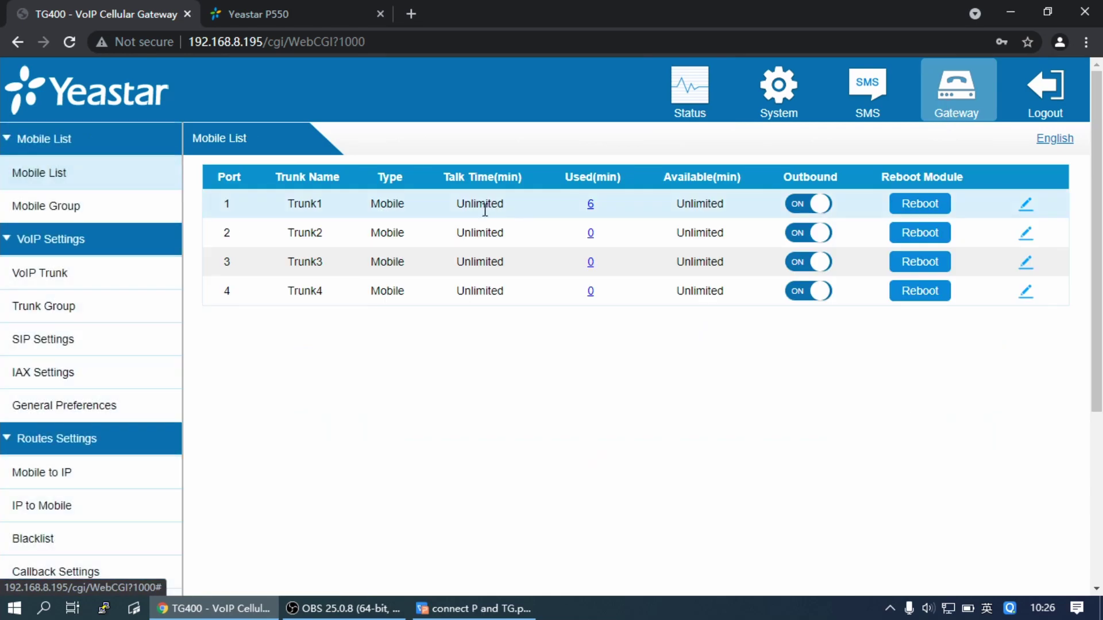
{"action": "left_click", "coordinate": [77, 206]}
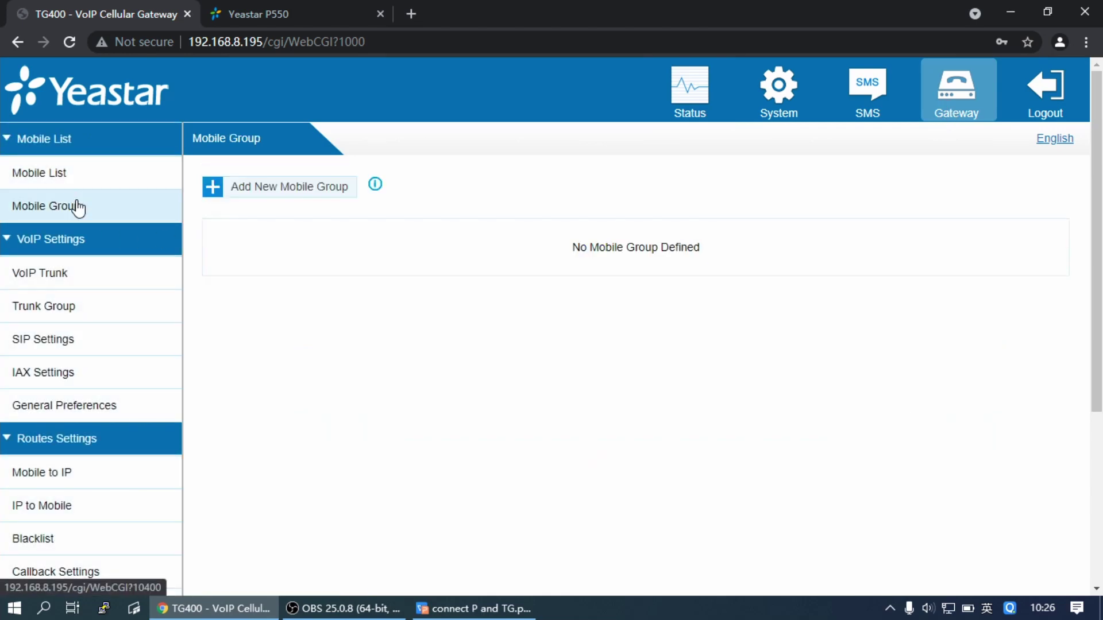
{"action": "left_click", "coordinate": [313, 190]}
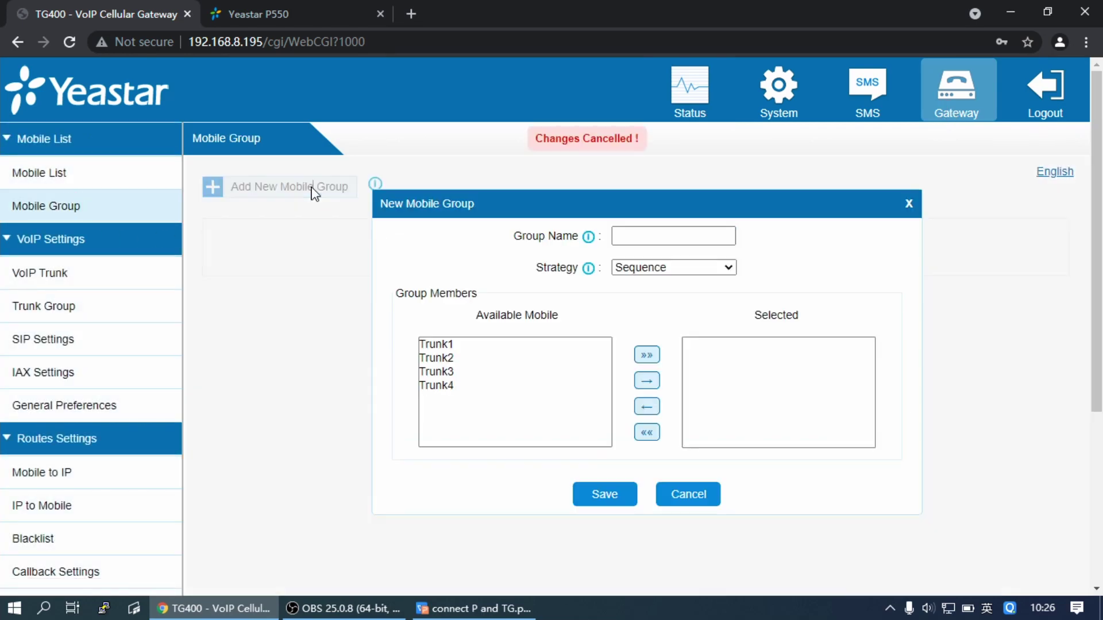
{"action": "left_click", "coordinate": [647, 236]}
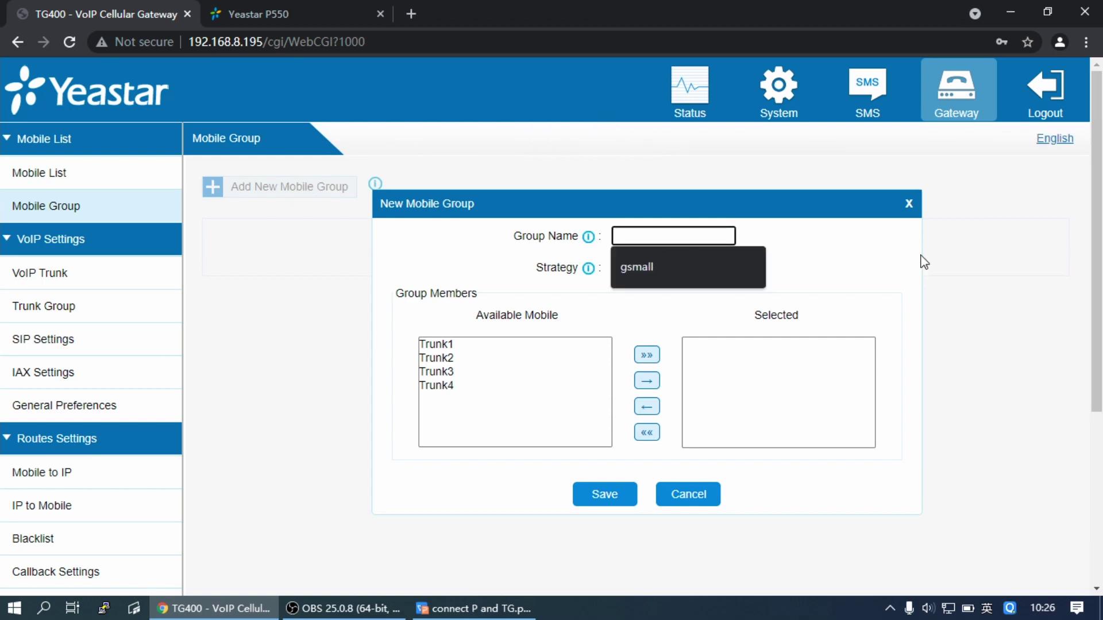
{"action": "left_click", "coordinate": [698, 269]}
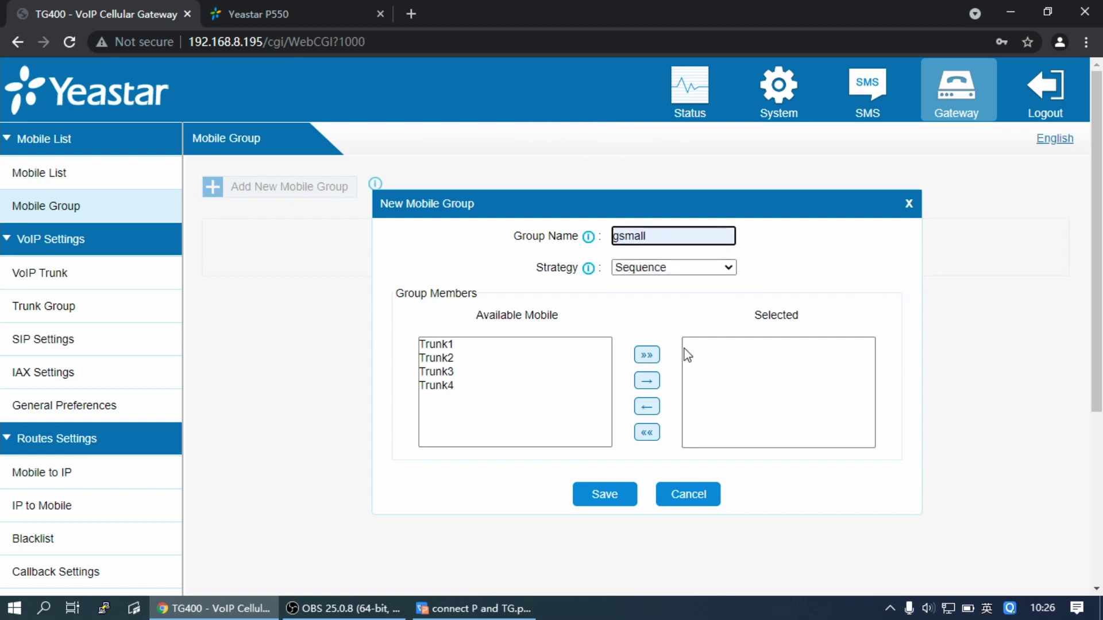
Add all four mobile trunks to the gsmall group, then save and apply it
{"action": "left_click", "coordinate": [647, 355]}
{"action": "left_click", "coordinate": [604, 495]}
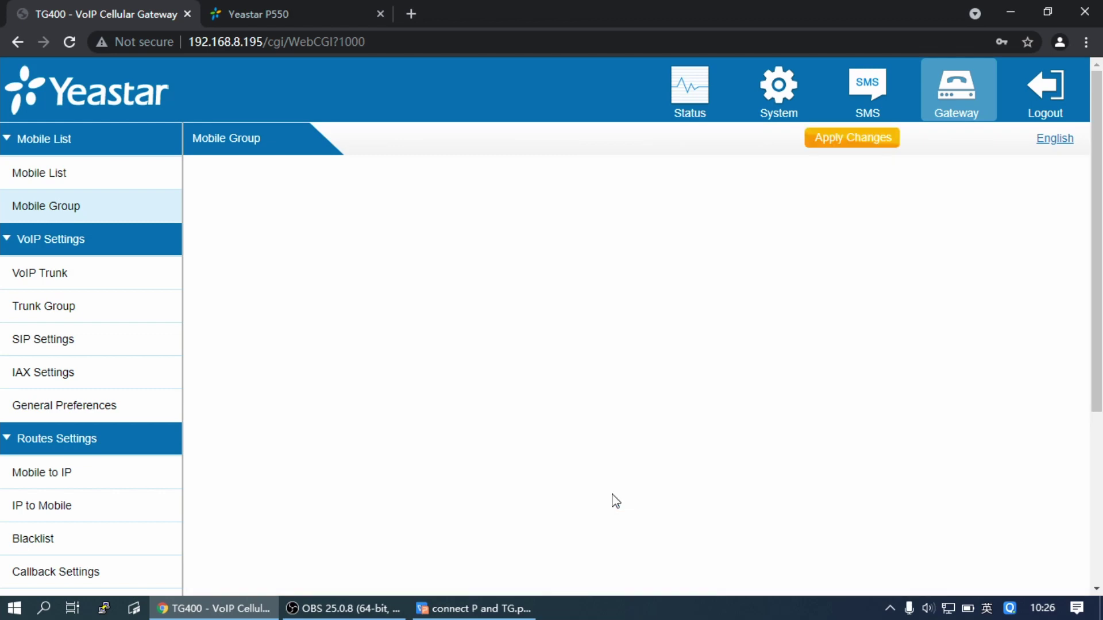
{"action": "left_click", "coordinate": [846, 149]}
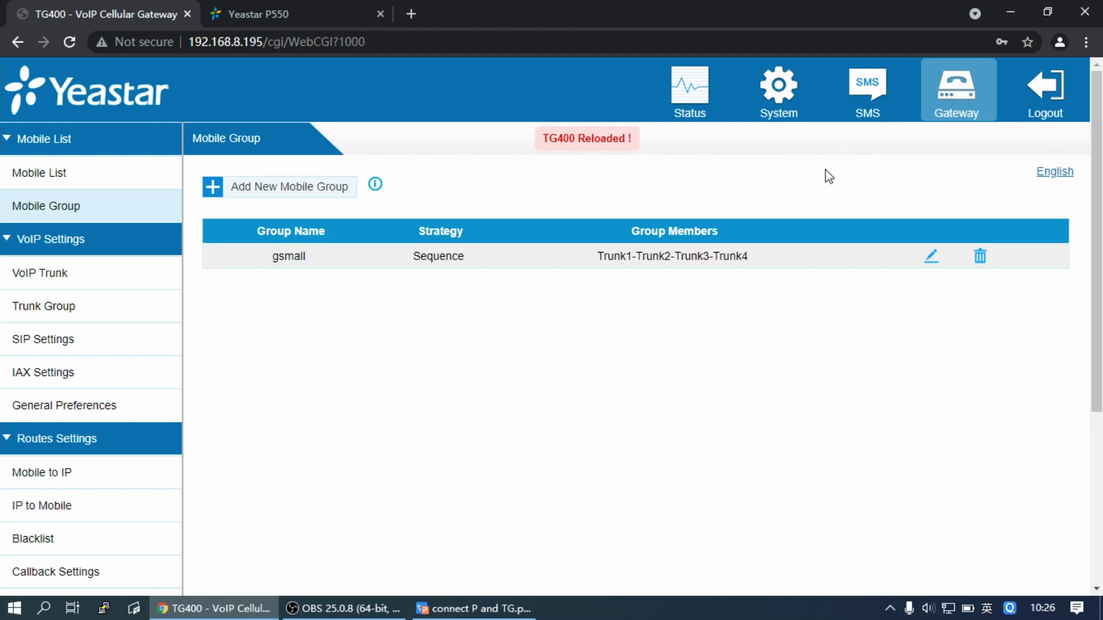
Start a new IP to Mobile route on the gateway and name it gsmoutall
{"action": "left_click", "coordinate": [74, 517]}
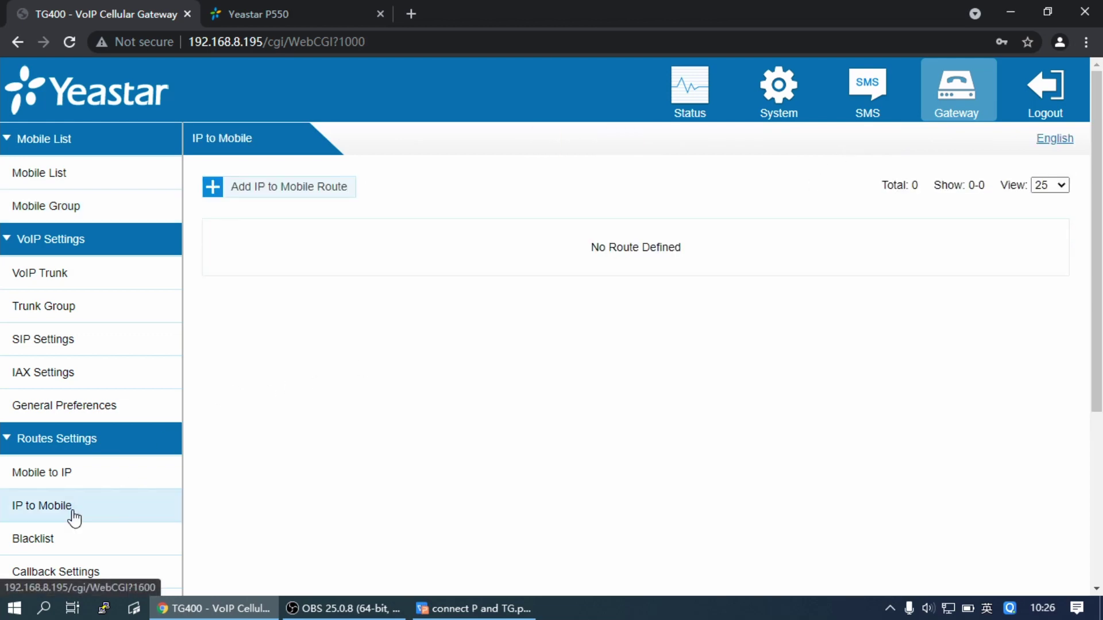
{"action": "left_click", "coordinate": [297, 193]}
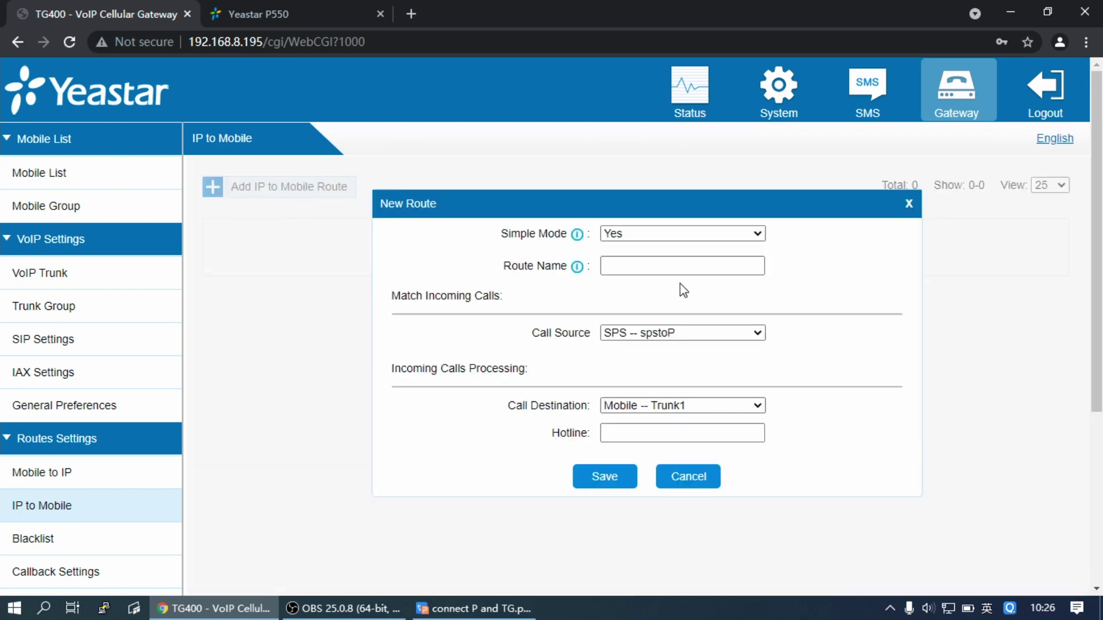
{"action": "left_click", "coordinate": [711, 270]}
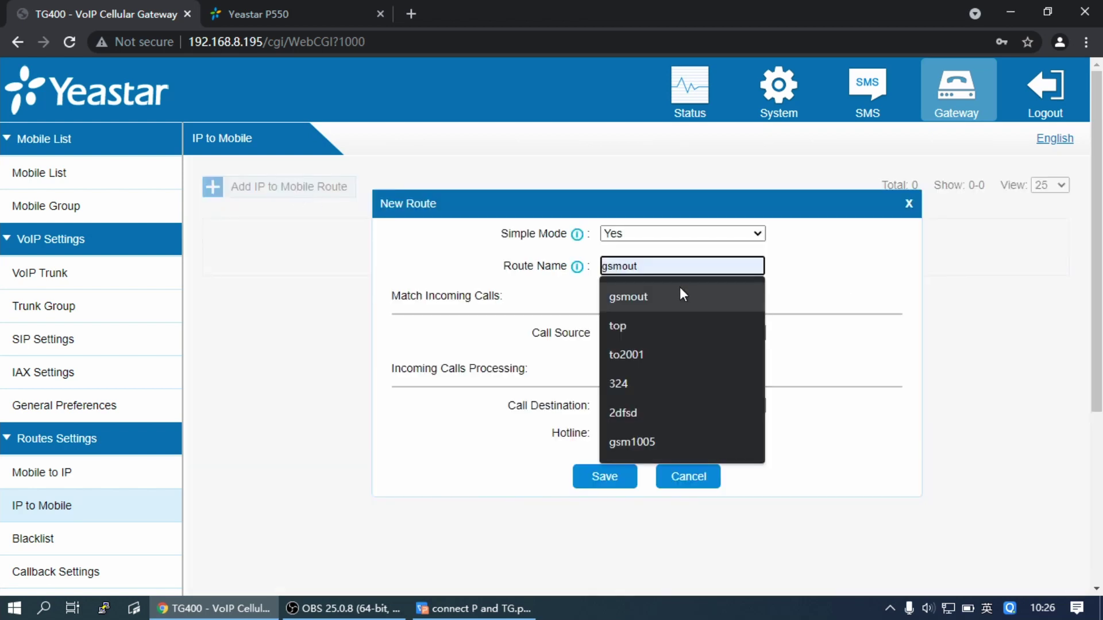
{"action": "left_click", "coordinate": [682, 290]}
{"action": "type", "text": "all"}
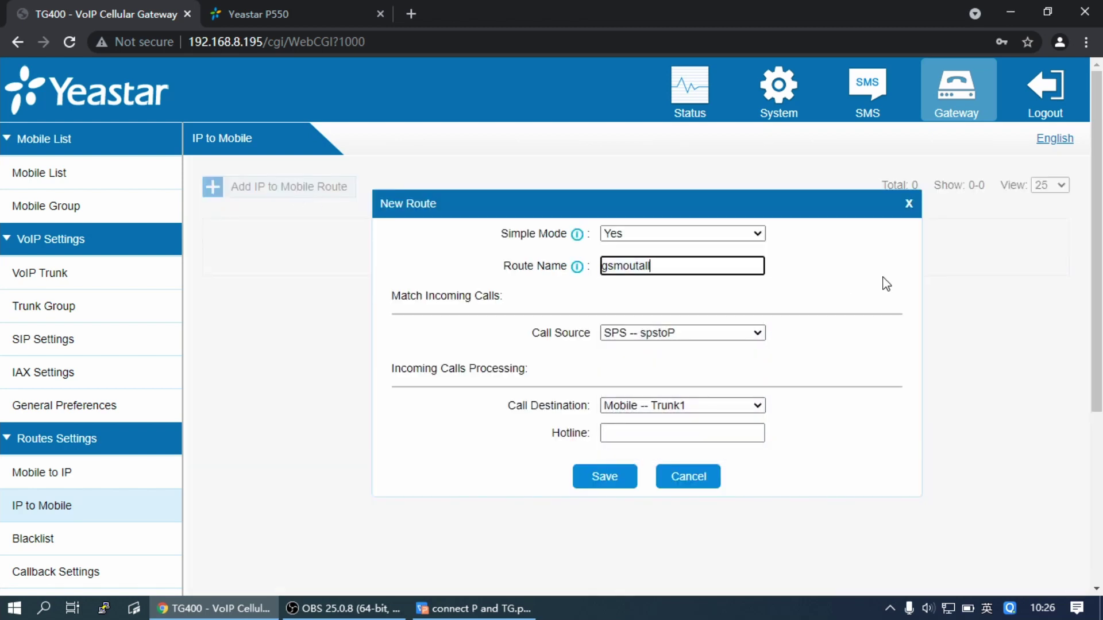
{"action": "left_click", "coordinate": [887, 284]}
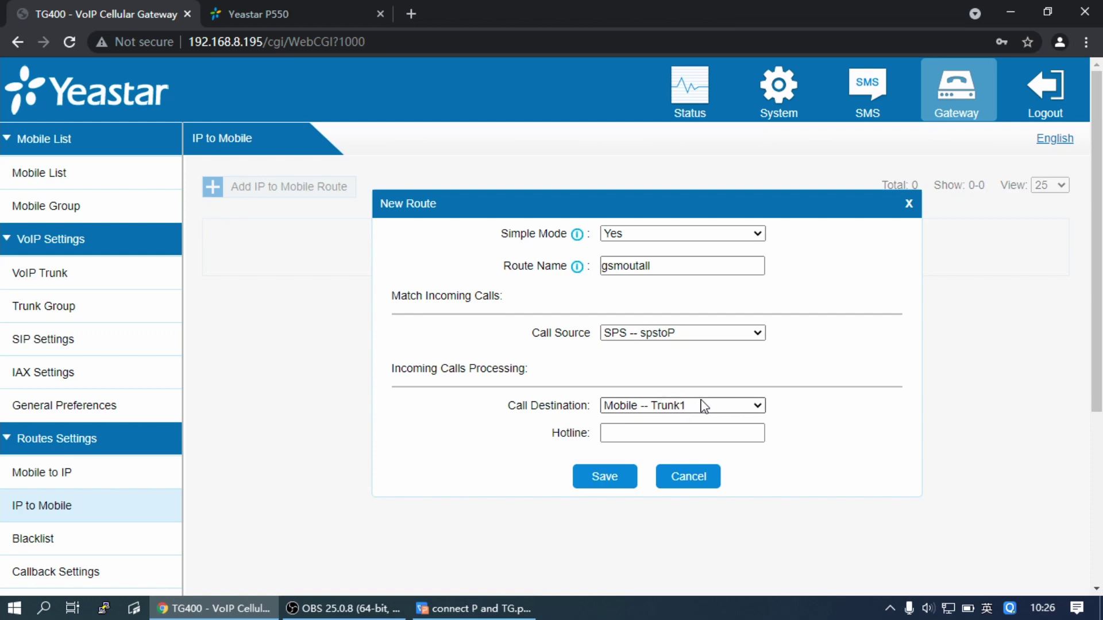
Set the gsmoutall route's call destination to the mobile group gsmall, then save and apply the route
{"action": "left_click", "coordinate": [719, 406]}
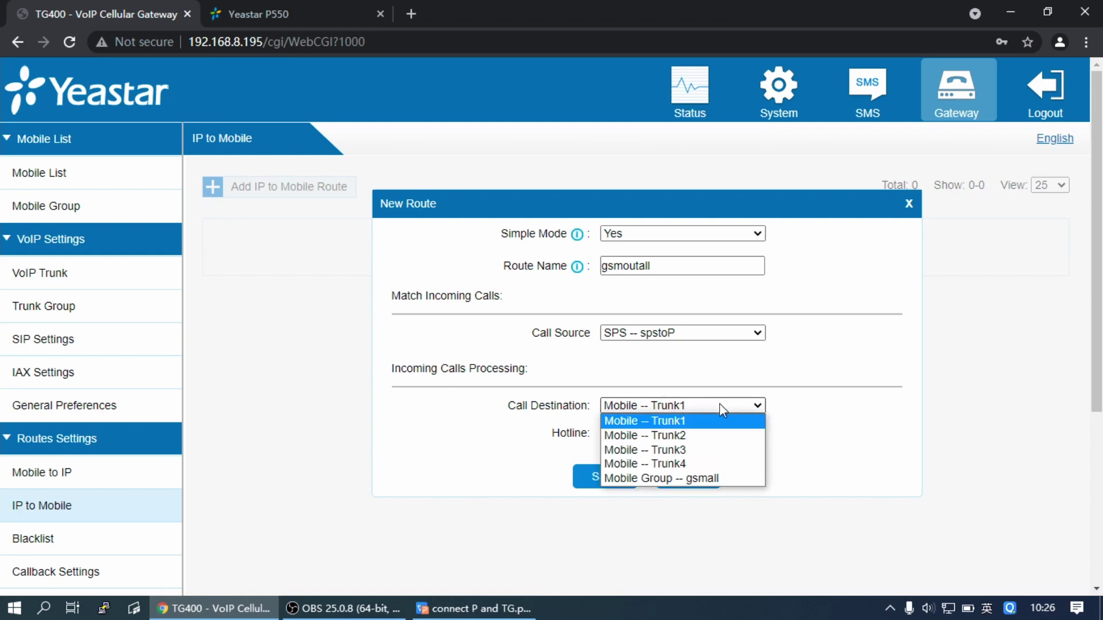
{"action": "left_click", "coordinate": [701, 478]}
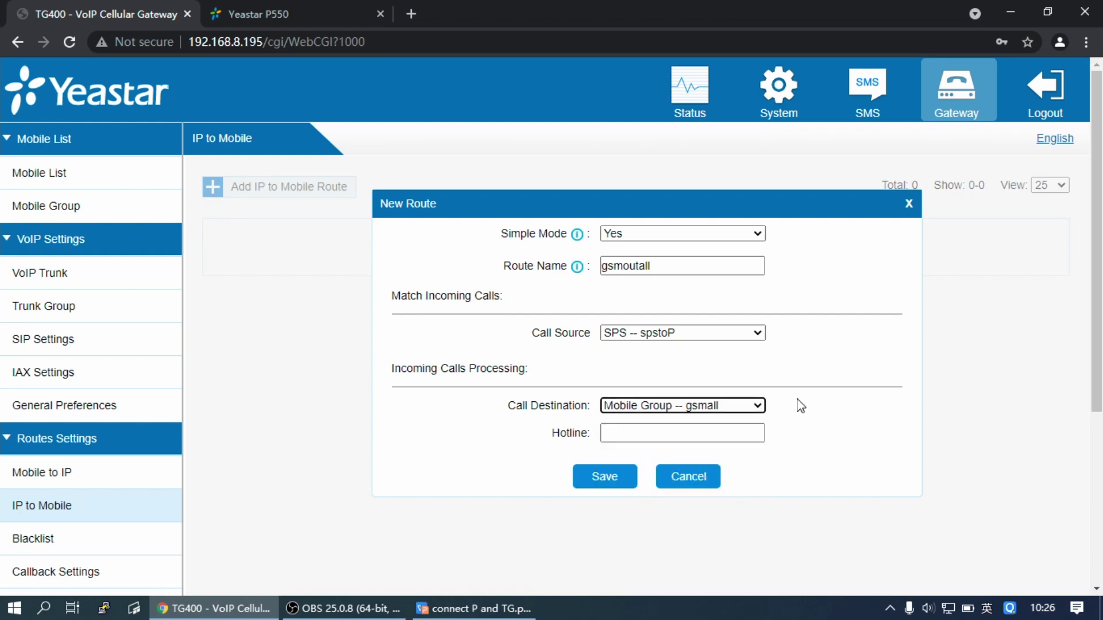
{"action": "left_click", "coordinate": [610, 478]}
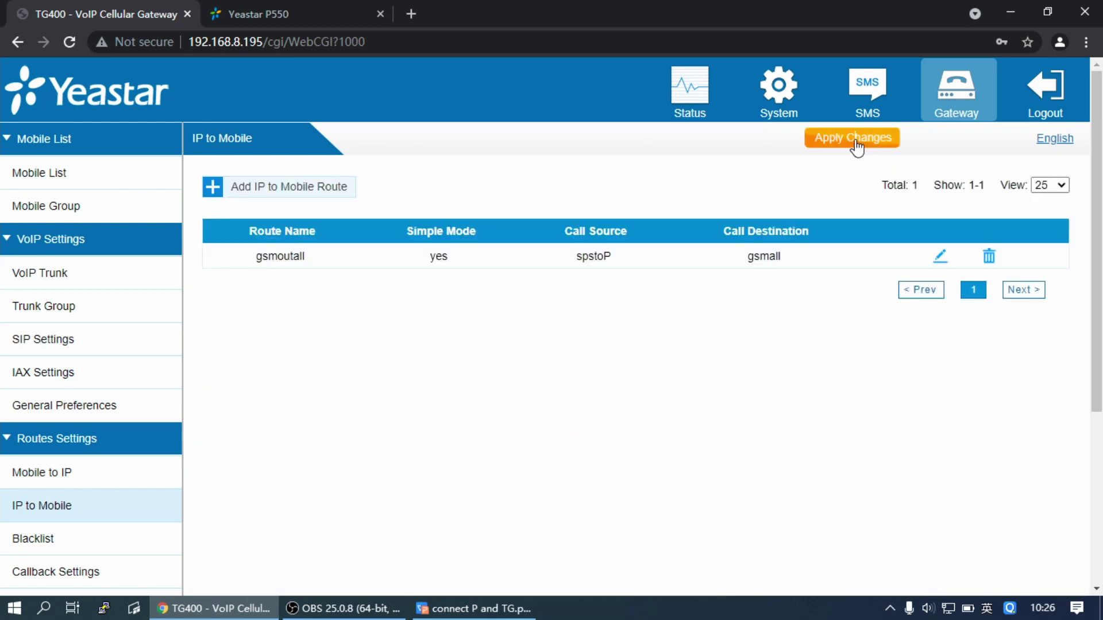
{"action": "left_click", "coordinate": [854, 145]}
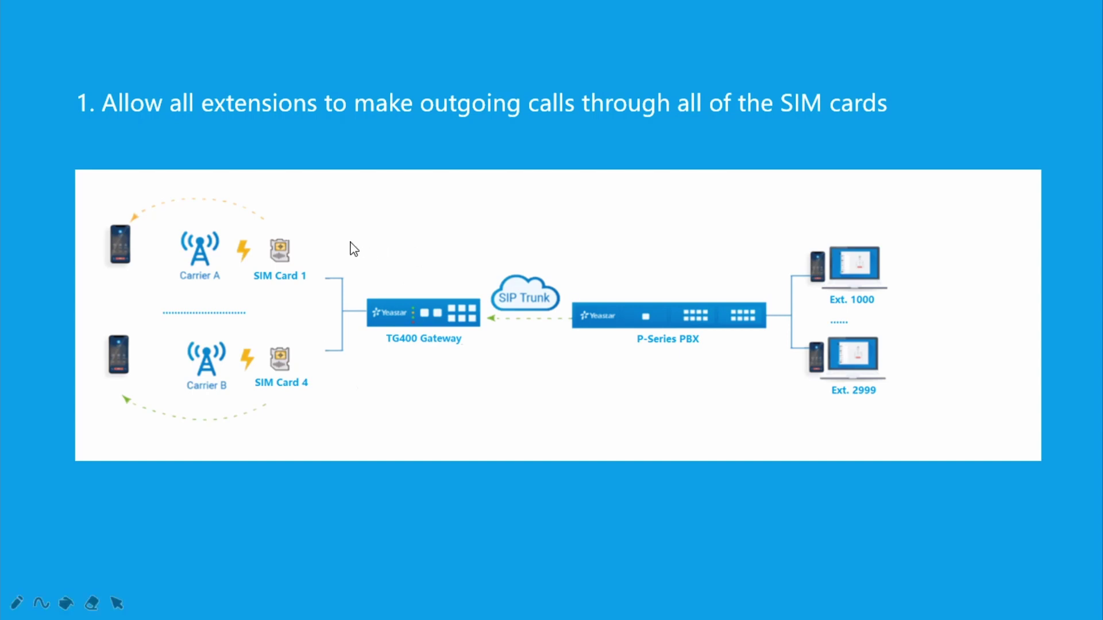
{"action": "key", "text": "Right"}
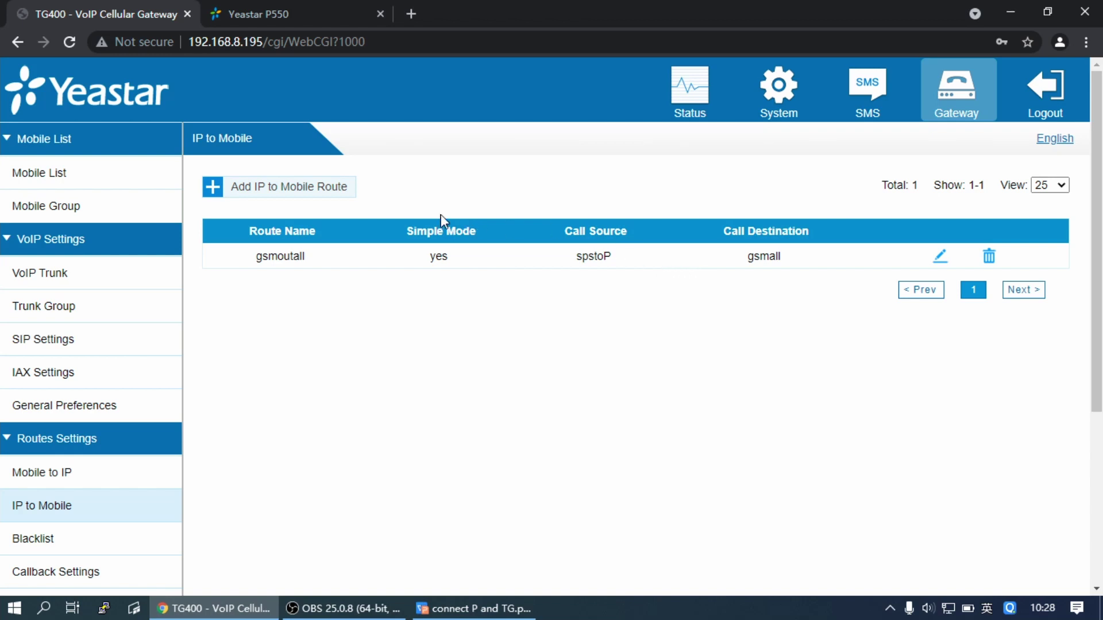
Start another IP to Mobile route with Simple Mode set to No and name it gsmfor2000
{"action": "left_click", "coordinate": [328, 197]}
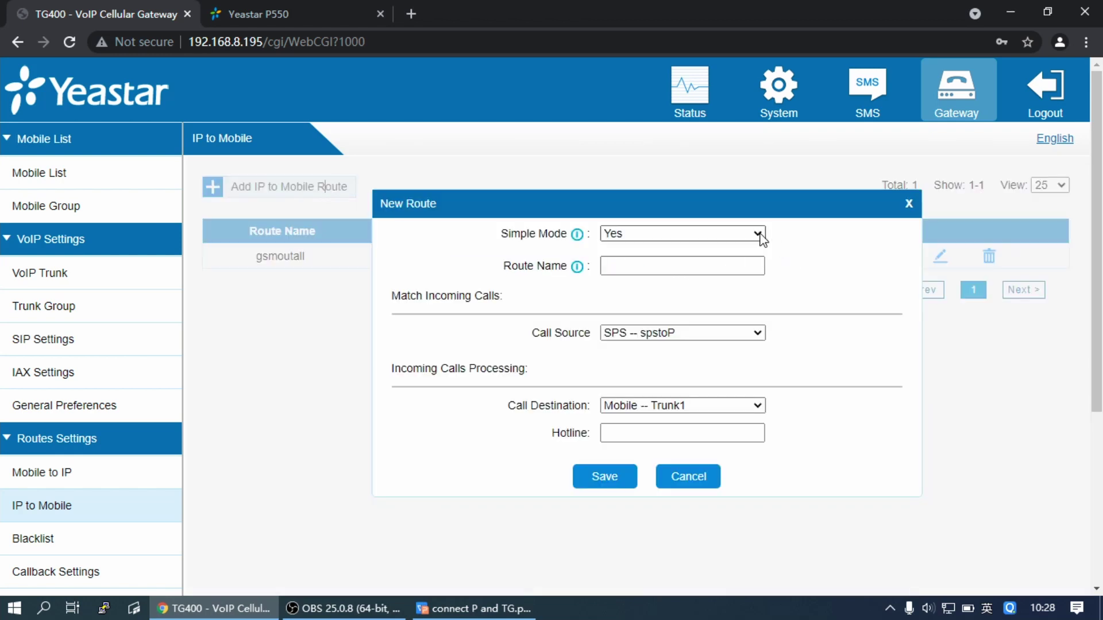
{"action": "left_click", "coordinate": [754, 233]}
{"action": "left_click", "coordinate": [706, 265]}
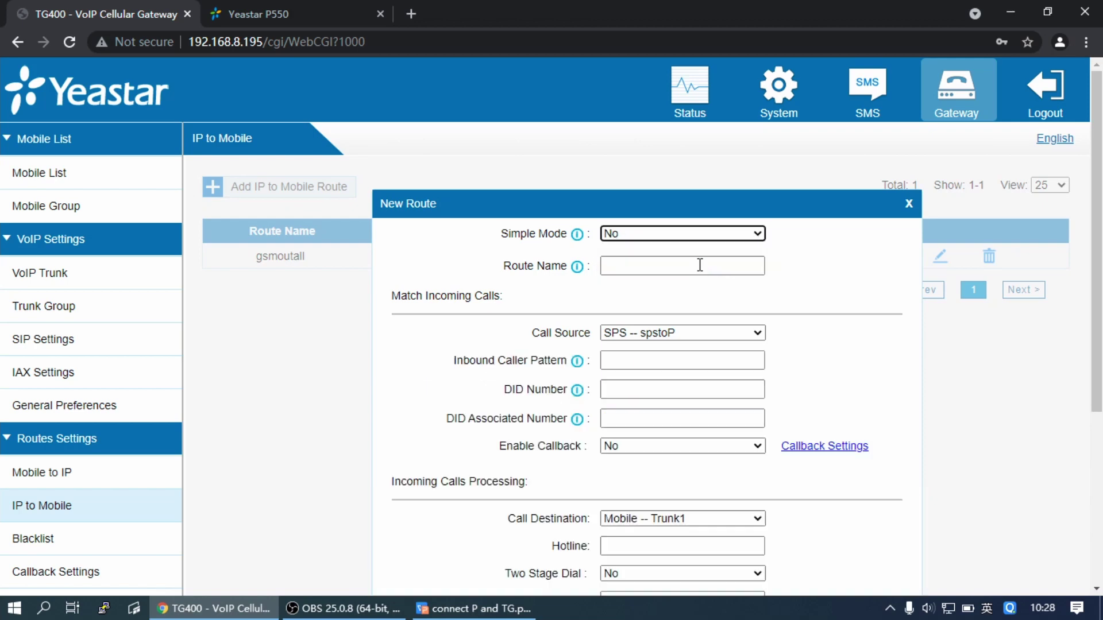
{"action": "left_click", "coordinate": [689, 267]}
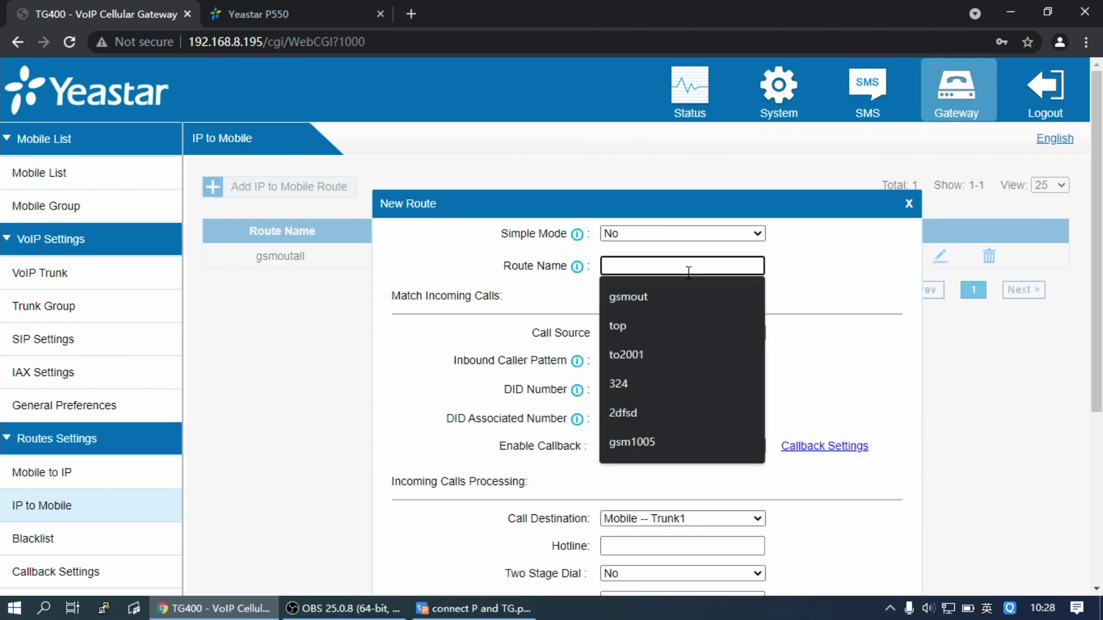
{"action": "type", "text": "gsmfor"}
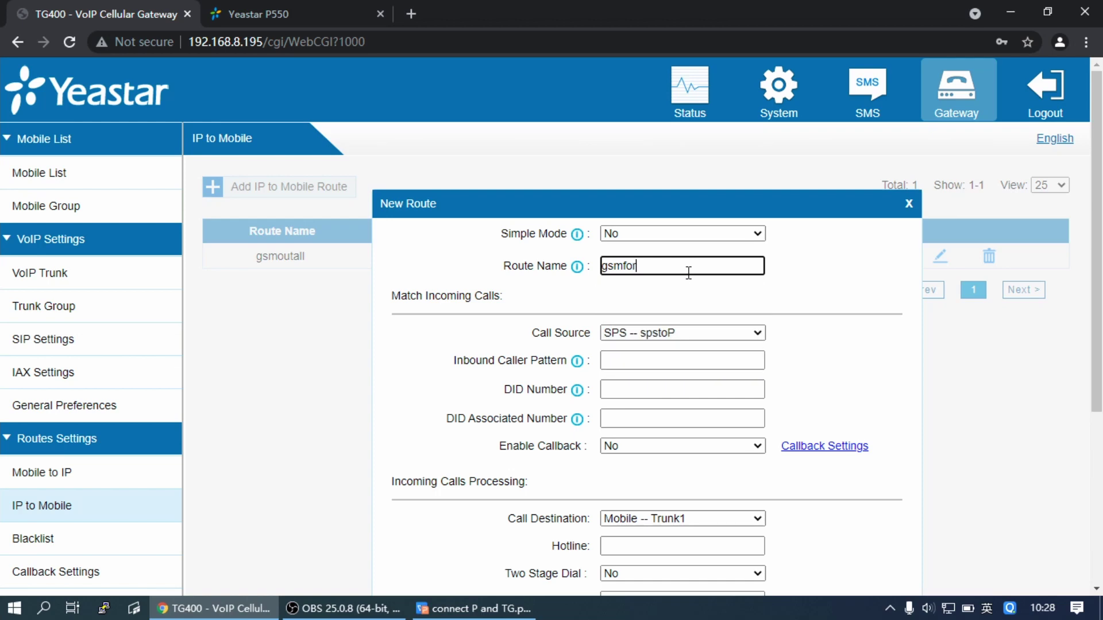
{"action": "type", "text": "r2000"}
Set the gsmfor2000 route's inbound caller pattern to 2000, then save and apply the route
{"action": "scroll", "coordinate": [800, 285], "scroll_direction": "down", "scroll_amount": 1}
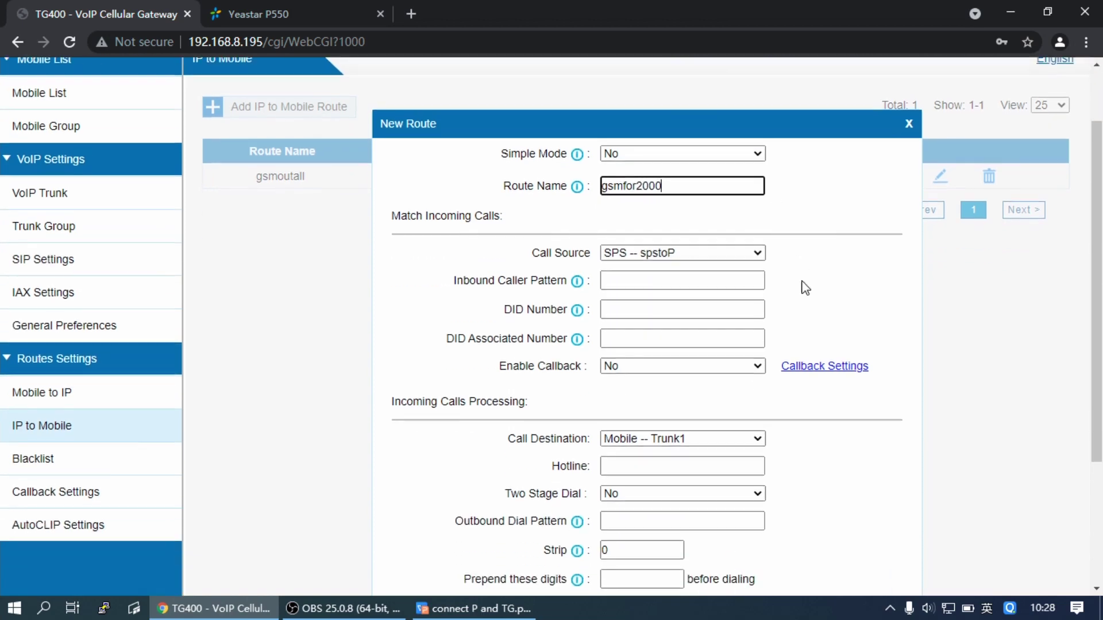
{"action": "scroll", "coordinate": [843, 260], "scroll_direction": "down", "scroll_amount": 1}
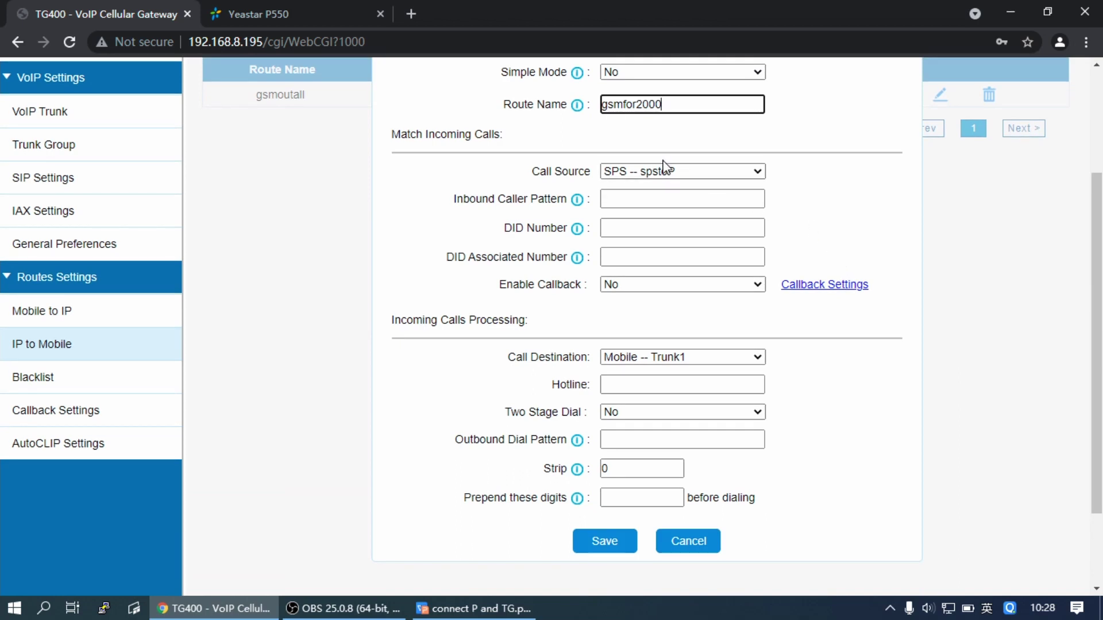
{"action": "left_click", "coordinate": [635, 202]}
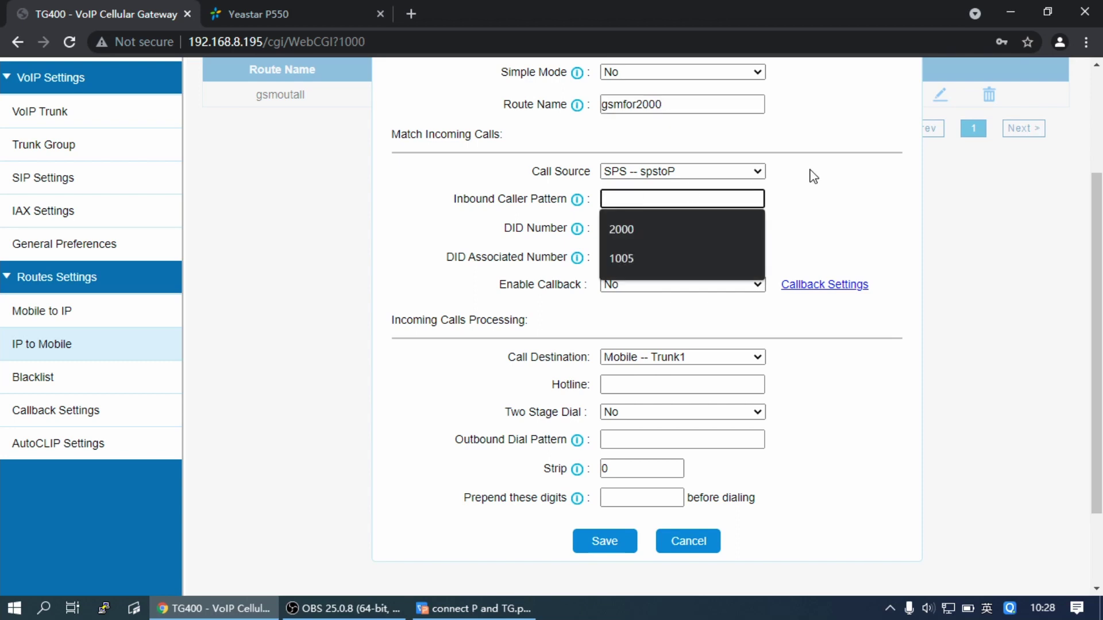
{"action": "type", "text": "2000"}
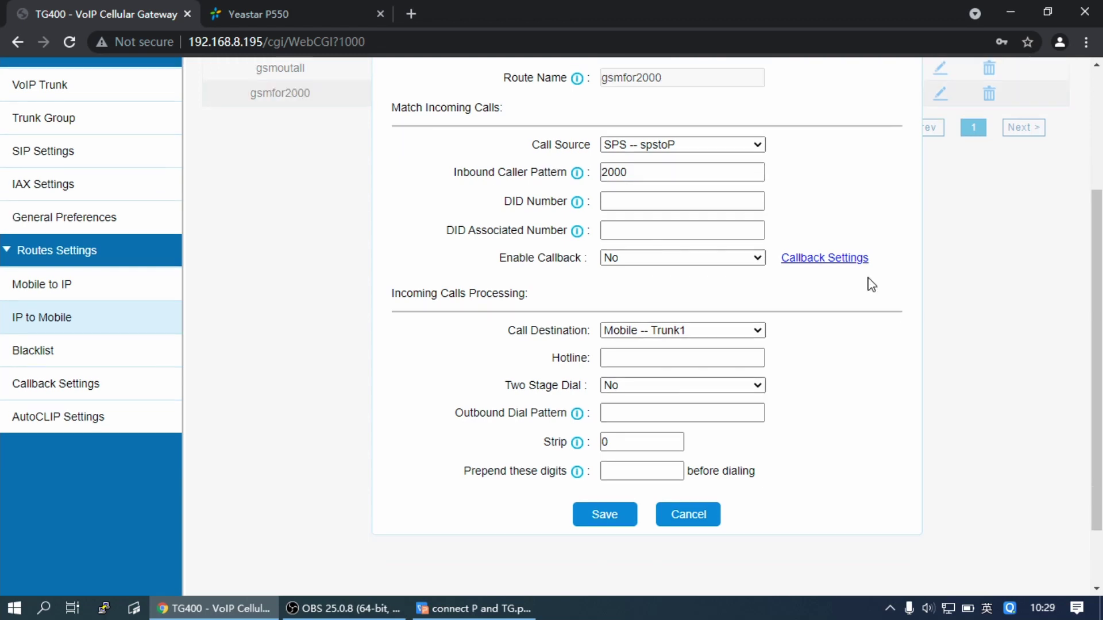
{"action": "scroll", "coordinate": [861, 287], "scroll_direction": "up", "scroll_amount": 1}
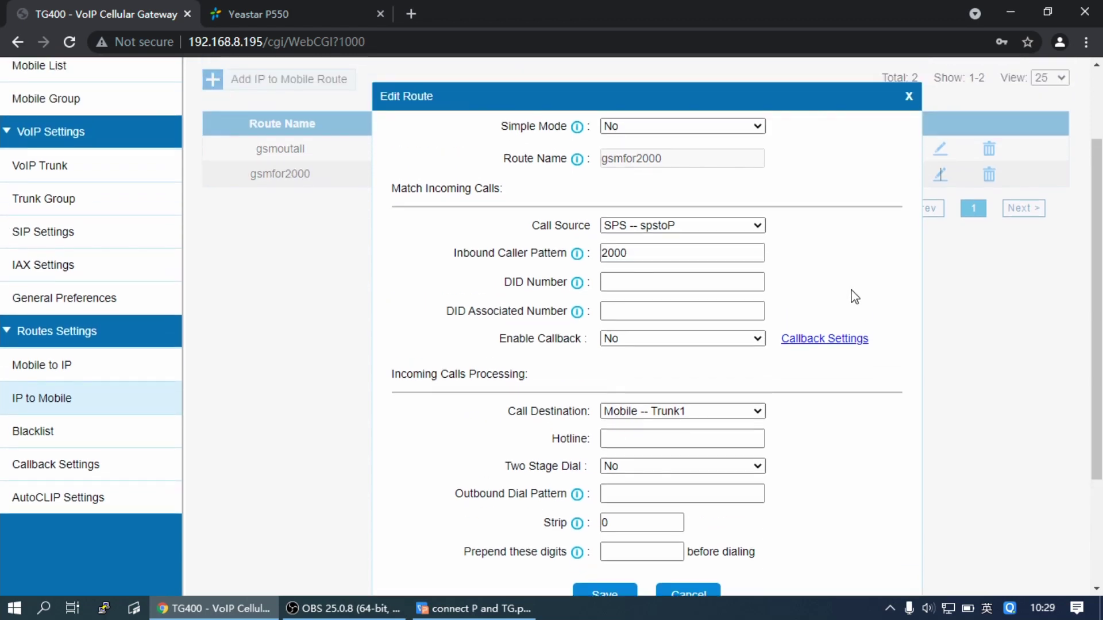
{"action": "scroll", "coordinate": [851, 295], "scroll_direction": "down", "scroll_amount": 1}
{"action": "left_click", "coordinate": [602, 512]}
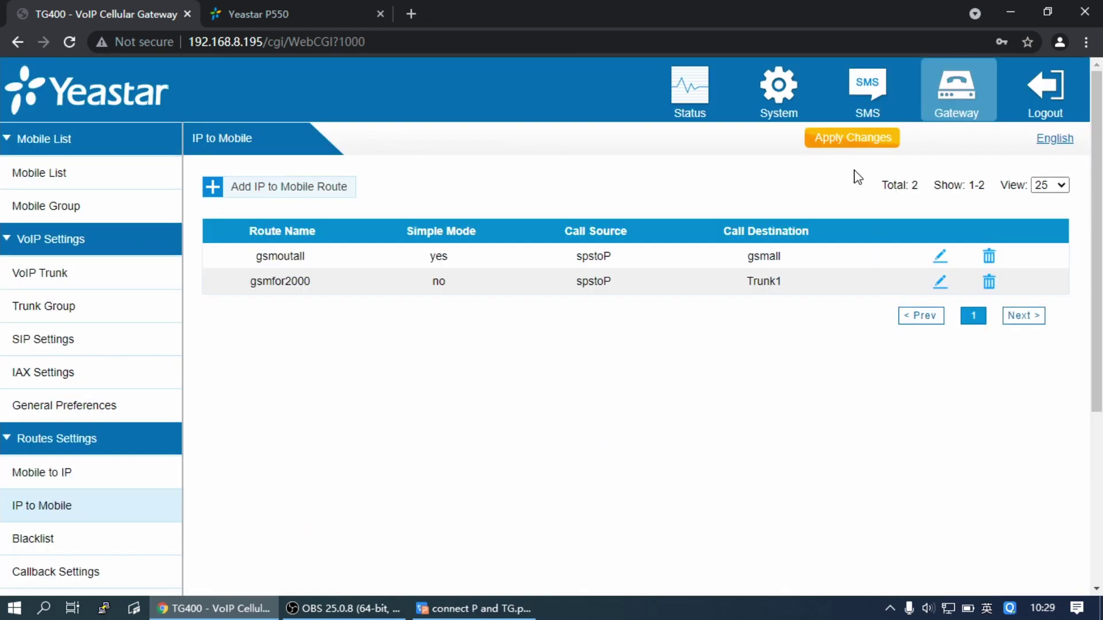
{"action": "left_click", "coordinate": [843, 141]}
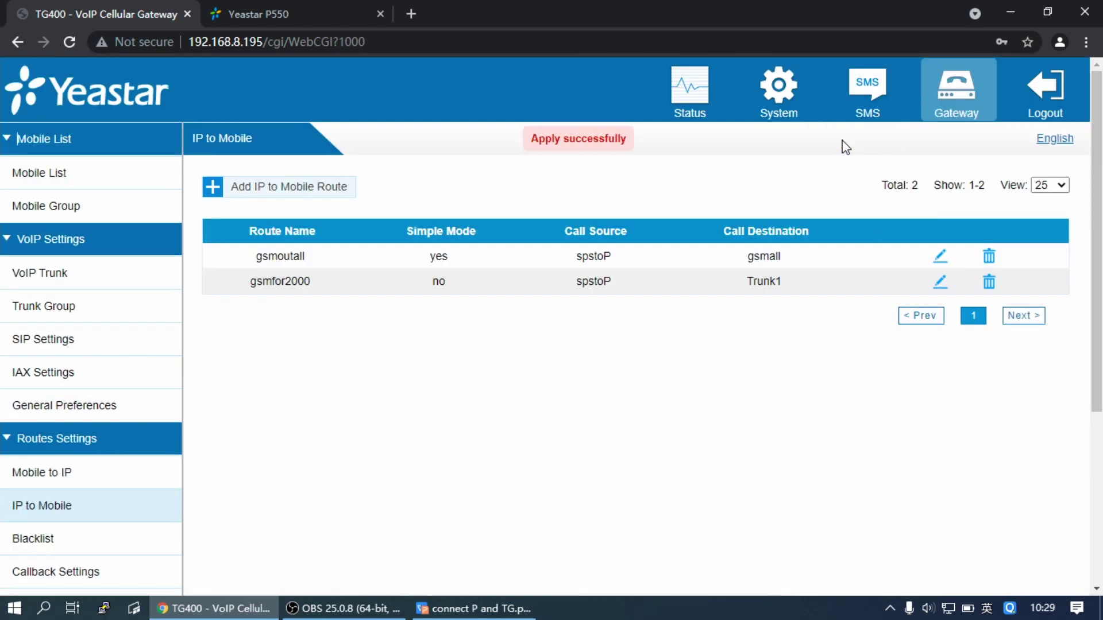
Start a further IP to Mobile route with Simple Mode set to No and name it gsmfor2001
{"action": "left_click", "coordinate": [320, 194]}
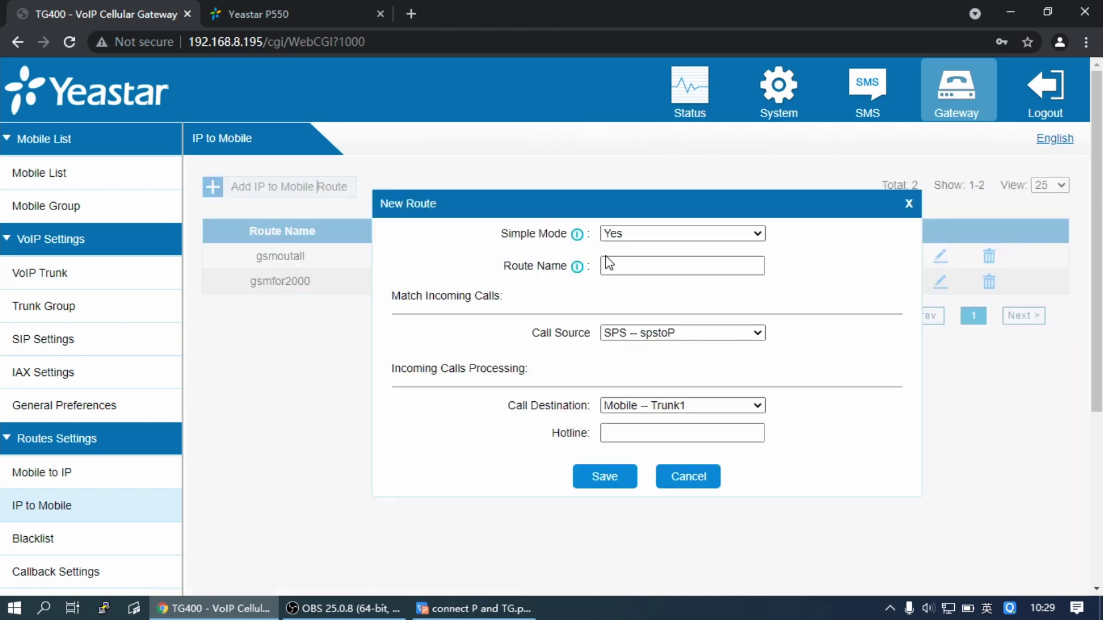
{"action": "left_click", "coordinate": [673, 233]}
{"action": "left_click", "coordinate": [671, 263]}
{"action": "left_click", "coordinate": [671, 267]}
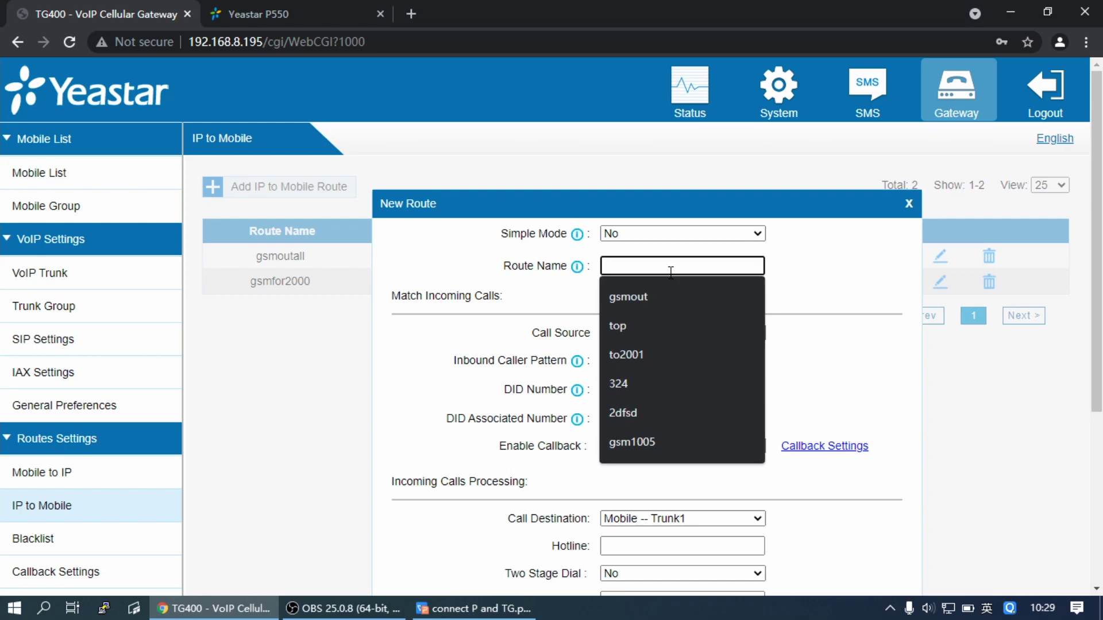
{"action": "type", "text": "gsmfo"}
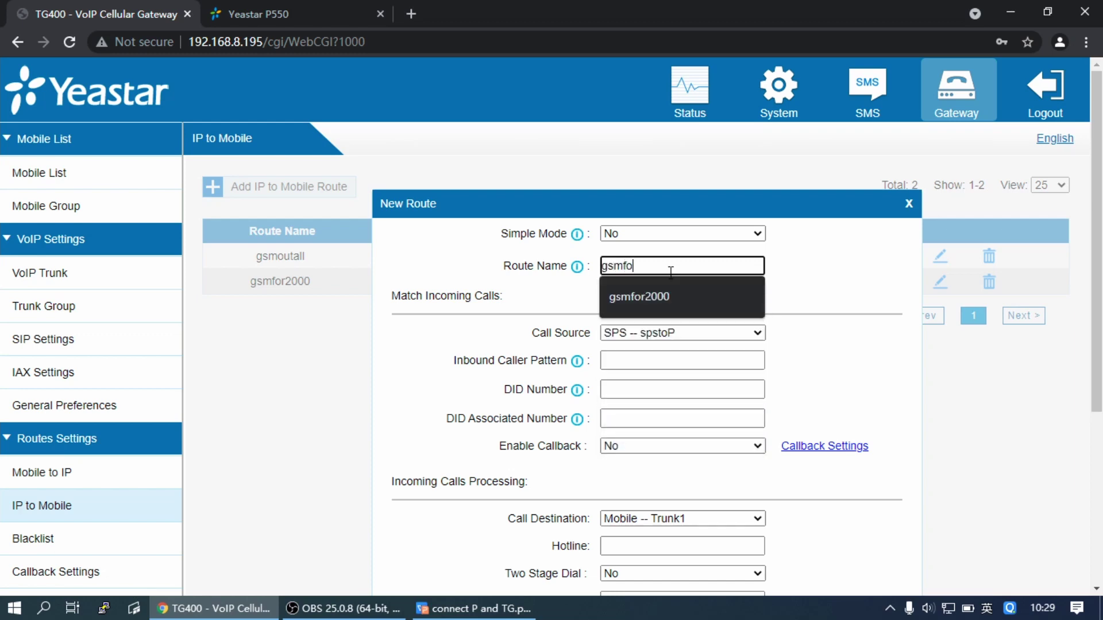
{"action": "type", "text": "r2001"}
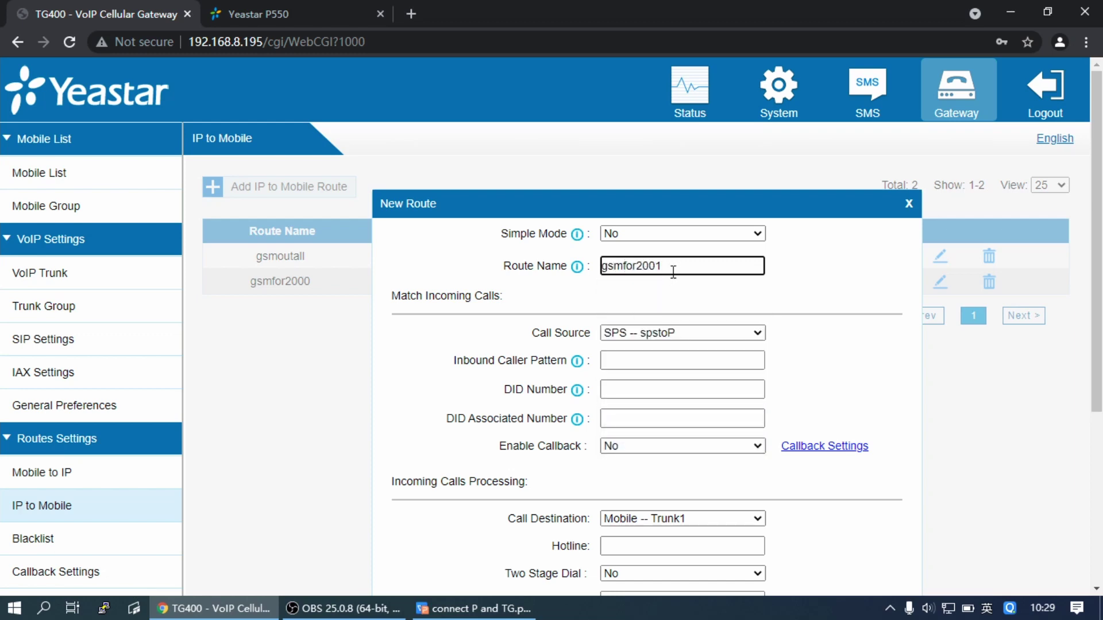
Set the gsmfor2001 route's inbound caller pattern to 2001
{"action": "scroll", "coordinate": [673, 271], "scroll_direction": "down", "scroll_amount": 3}
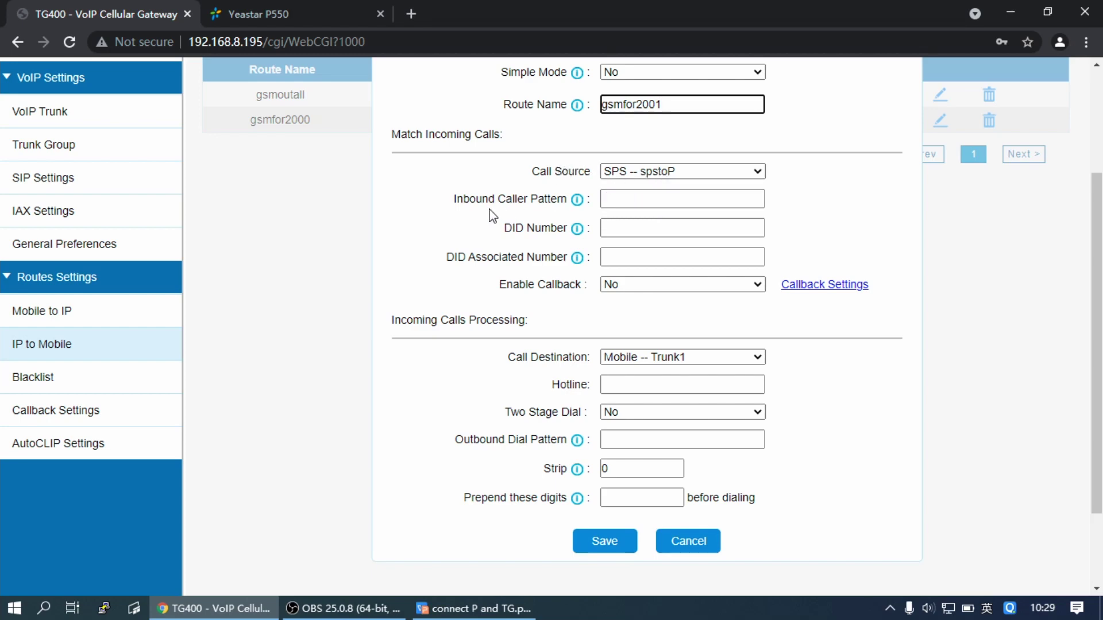
{"action": "left_click", "coordinate": [632, 199]}
{"action": "type", "text": "20"}
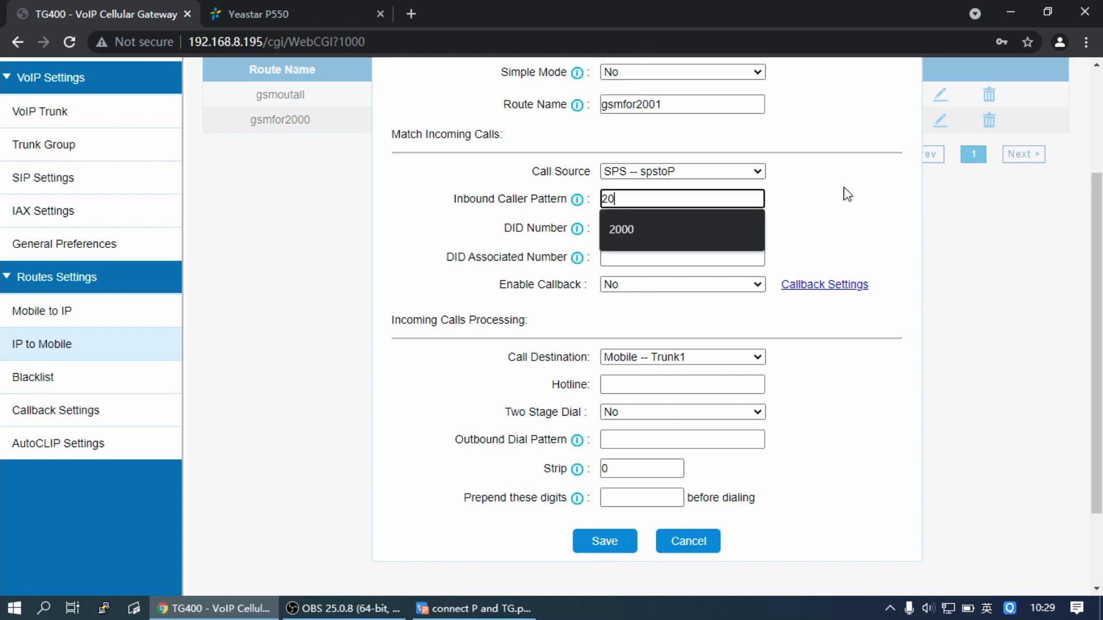
{"action": "key", "text": "BackSpace"}
{"action": "key", "text": "BackSpace"}
{"action": "type", "text": "2001"}
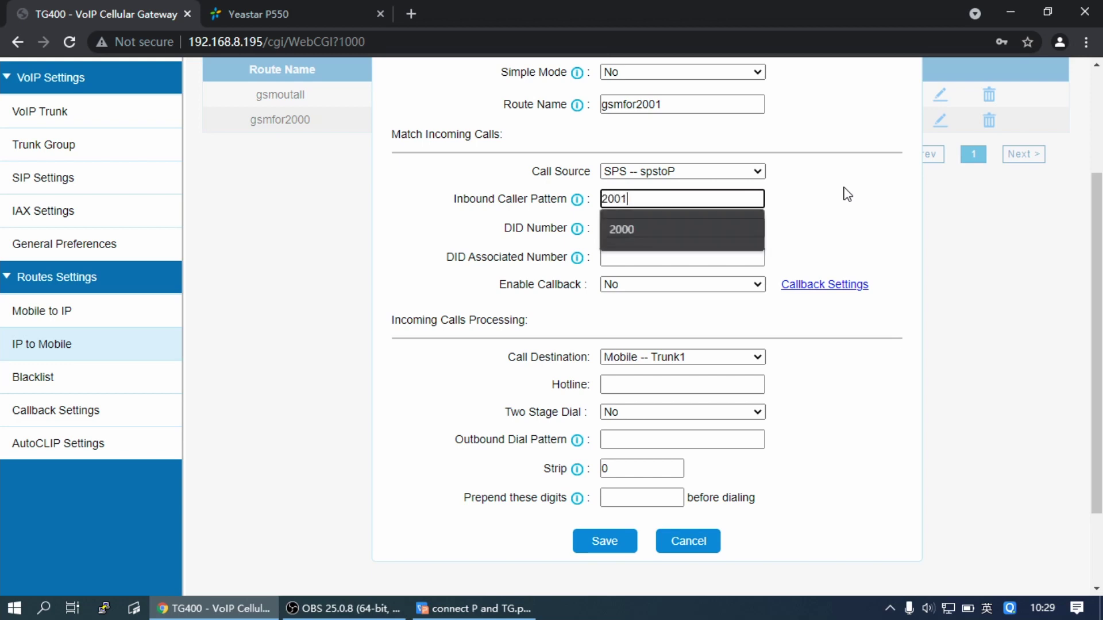
{"action": "left_click", "coordinate": [847, 194]}
Set the gsmfor2001 route's call destination to Mobile -- Trunk2, then save and apply the route
{"action": "left_click", "coordinate": [680, 357]}
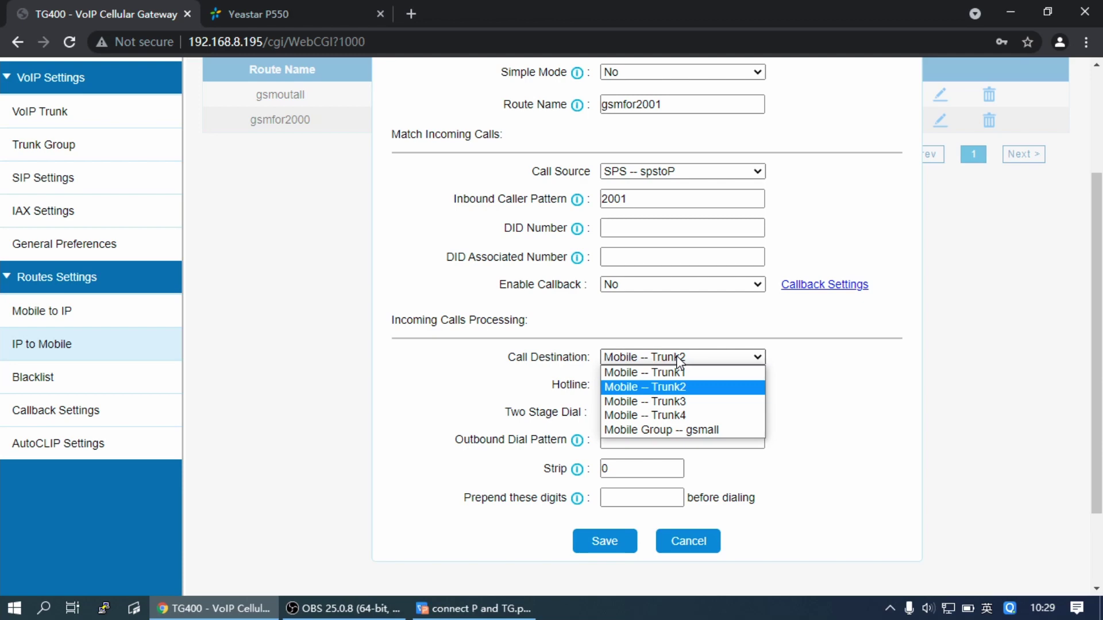
{"action": "left_click", "coordinate": [685, 387]}
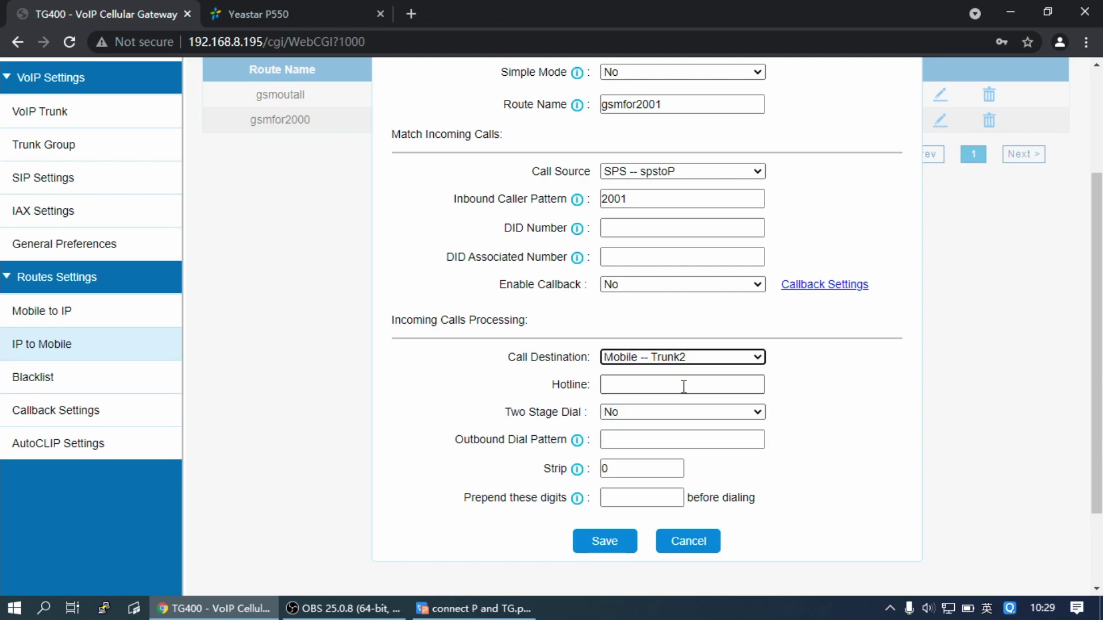
{"action": "left_click", "coordinate": [602, 543]}
{"action": "left_click", "coordinate": [856, 142]}
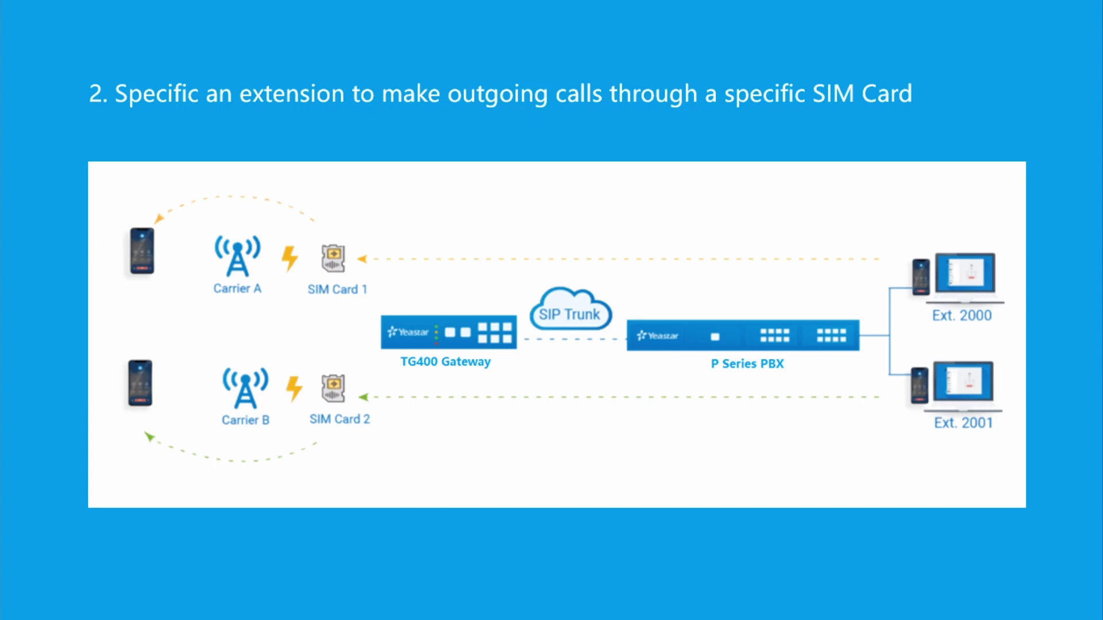
{"action": "key", "text": "Right"}
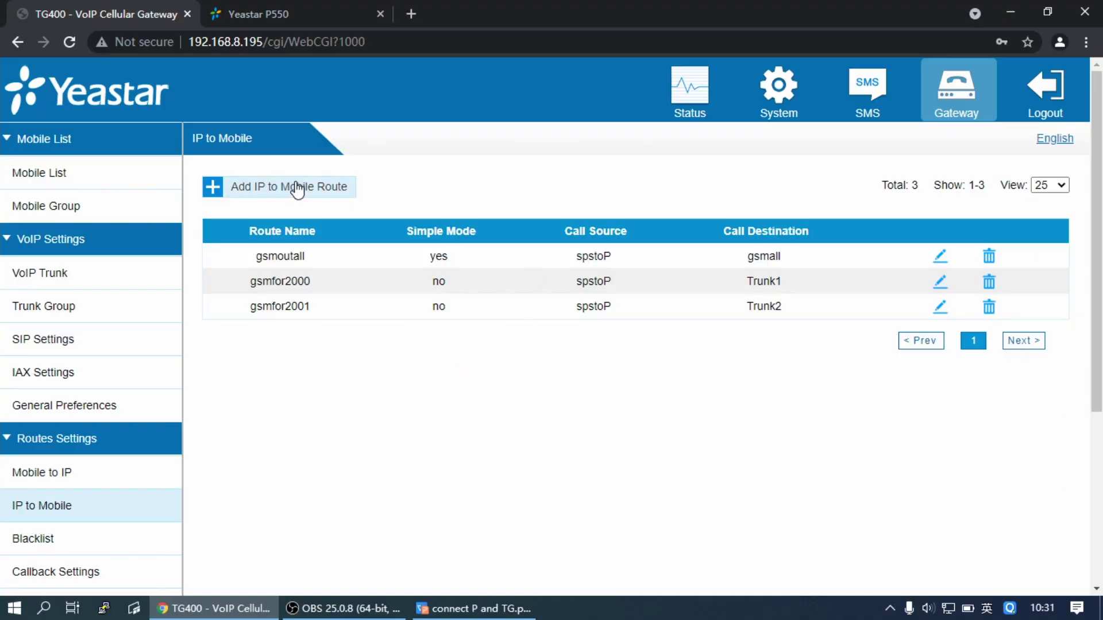
Start a new IP to Mobile route with Simple Mode set to No and name it gsm2
{"action": "left_click", "coordinate": [293, 190]}
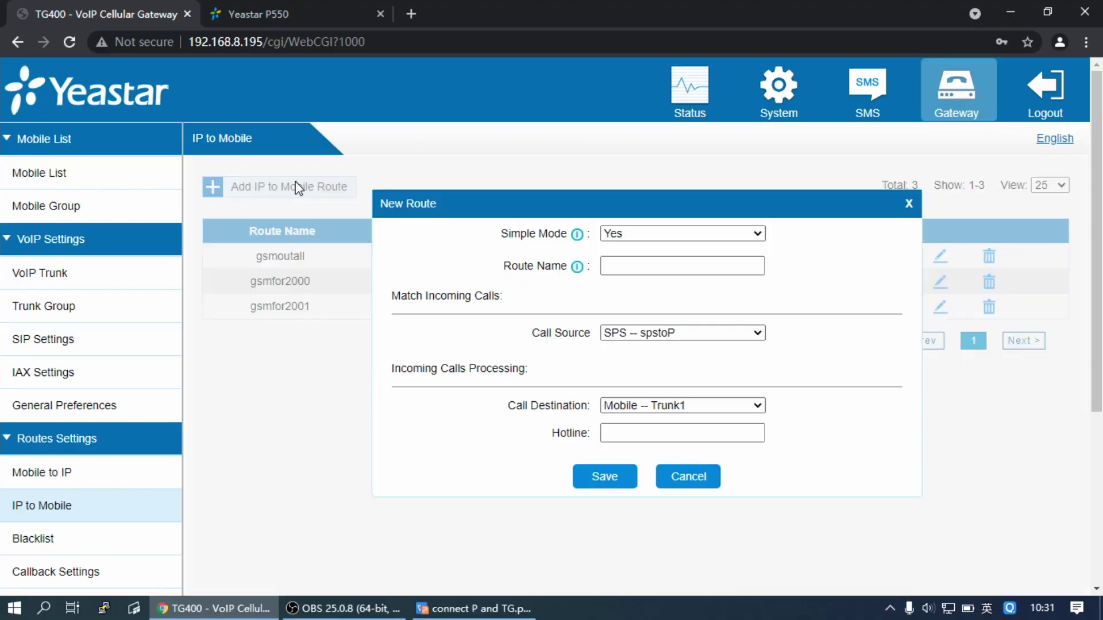
{"action": "left_click", "coordinate": [732, 235]}
{"action": "left_click", "coordinate": [670, 263]}
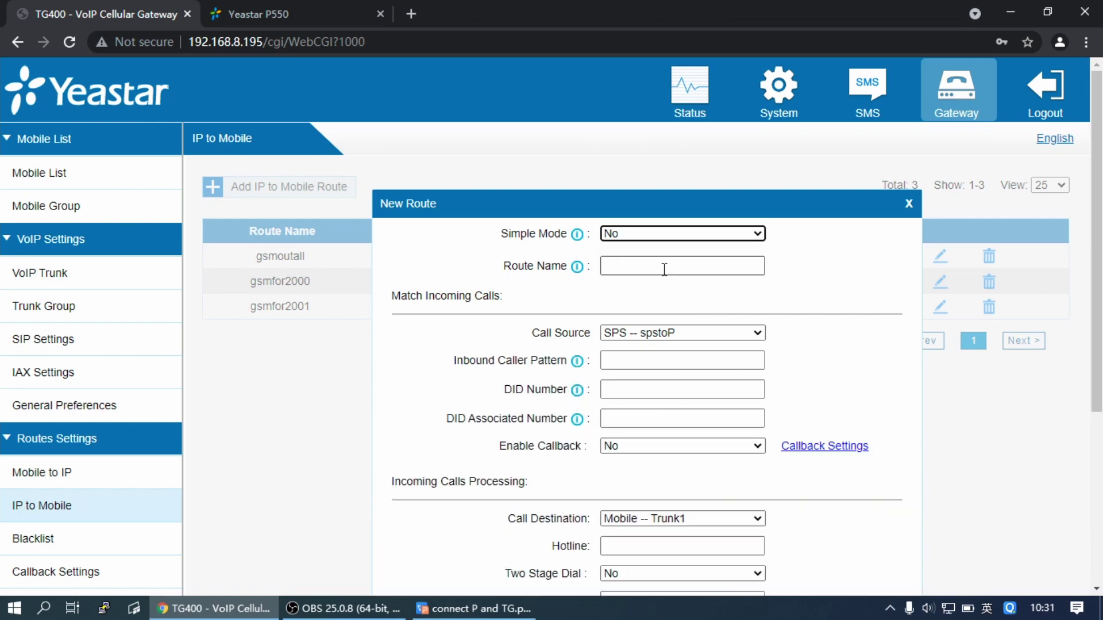
{"action": "left_click", "coordinate": [665, 267]}
{"action": "type", "text": "gsm"}
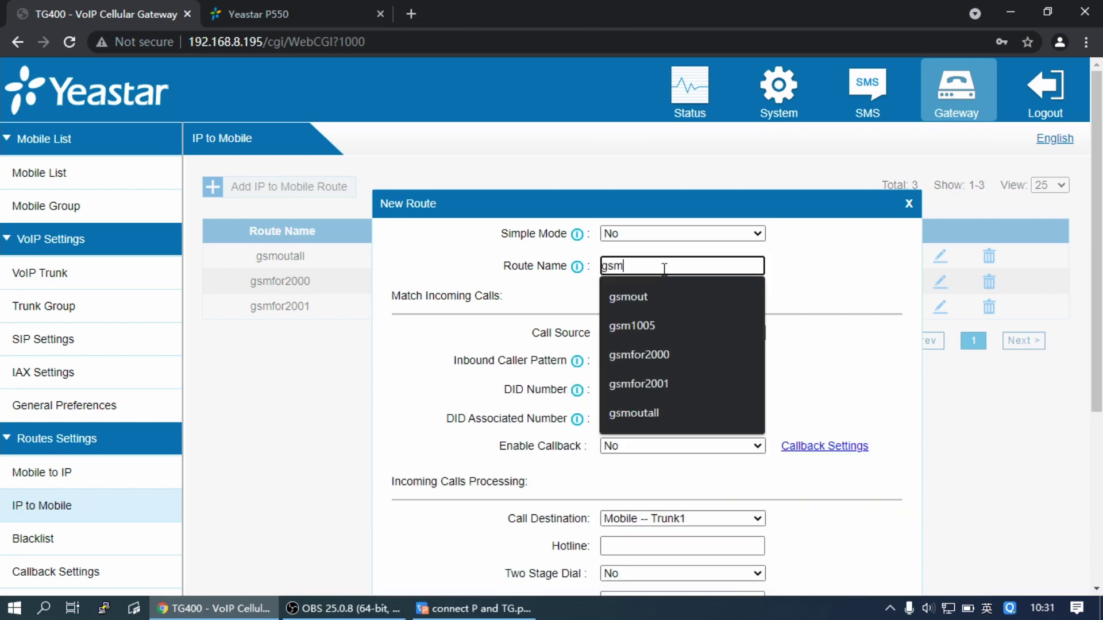
{"action": "type", "text": "2"}
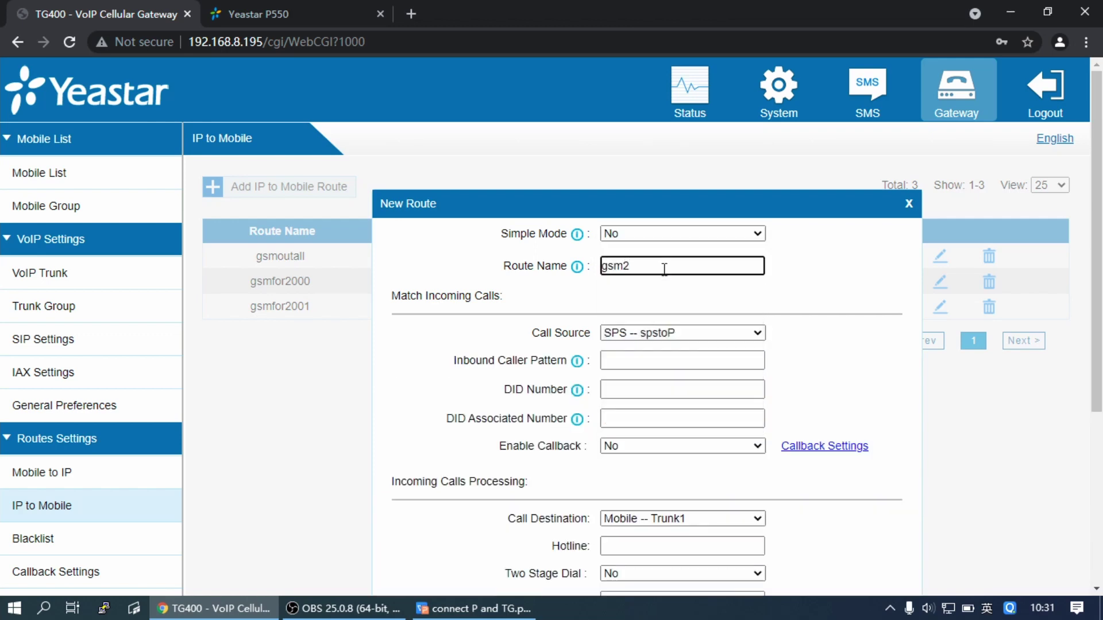
Set the gsm2 route's inbound caller pattern to 2XXX, then save and apply the route
{"action": "scroll", "coordinate": [665, 268], "scroll_direction": "down", "scroll_amount": 1}
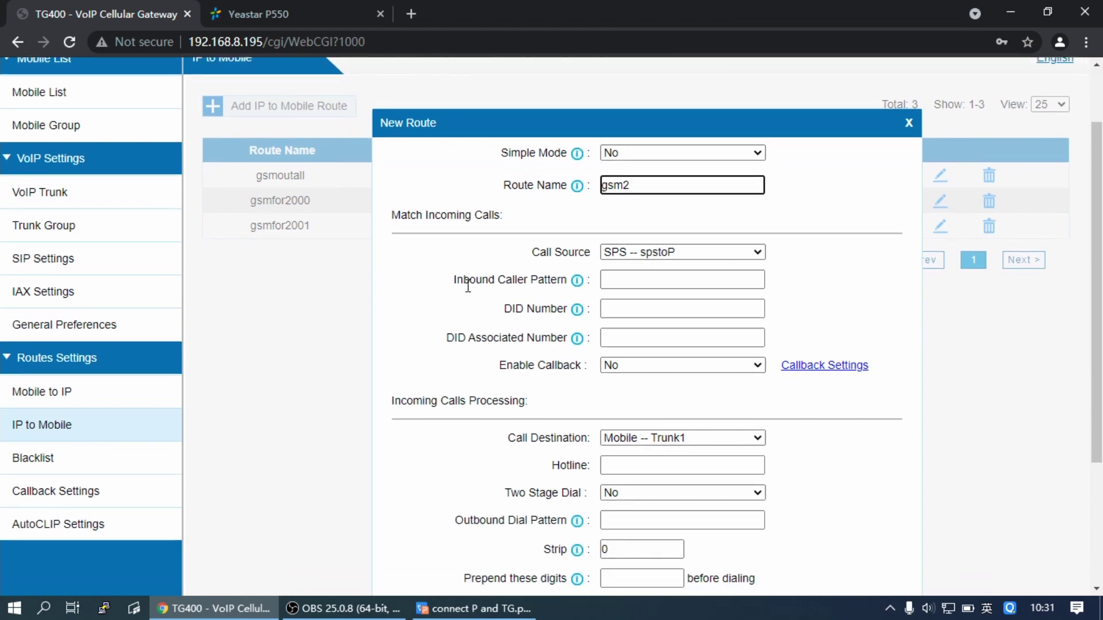
{"action": "left_click", "coordinate": [633, 280]}
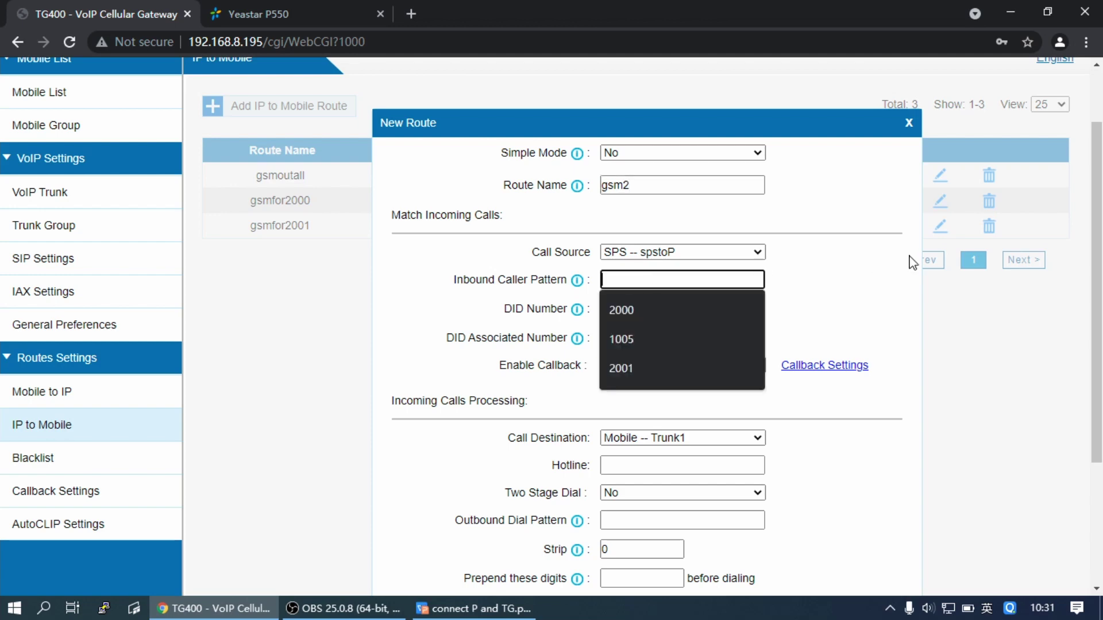
{"action": "type", "text": "2"}
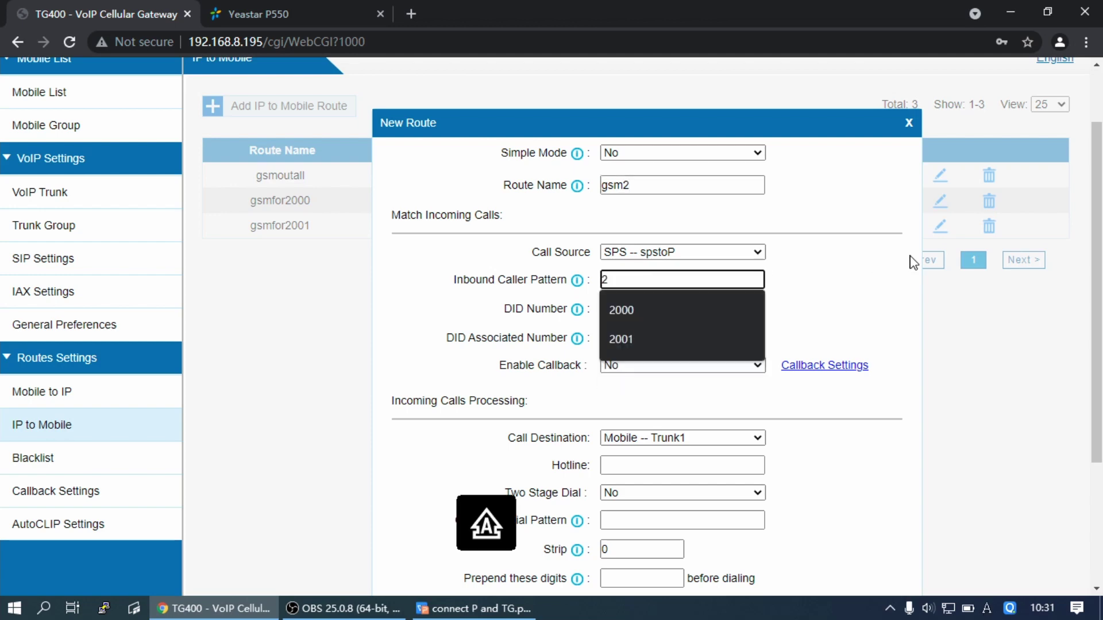
{"action": "type", "text": "XXX"}
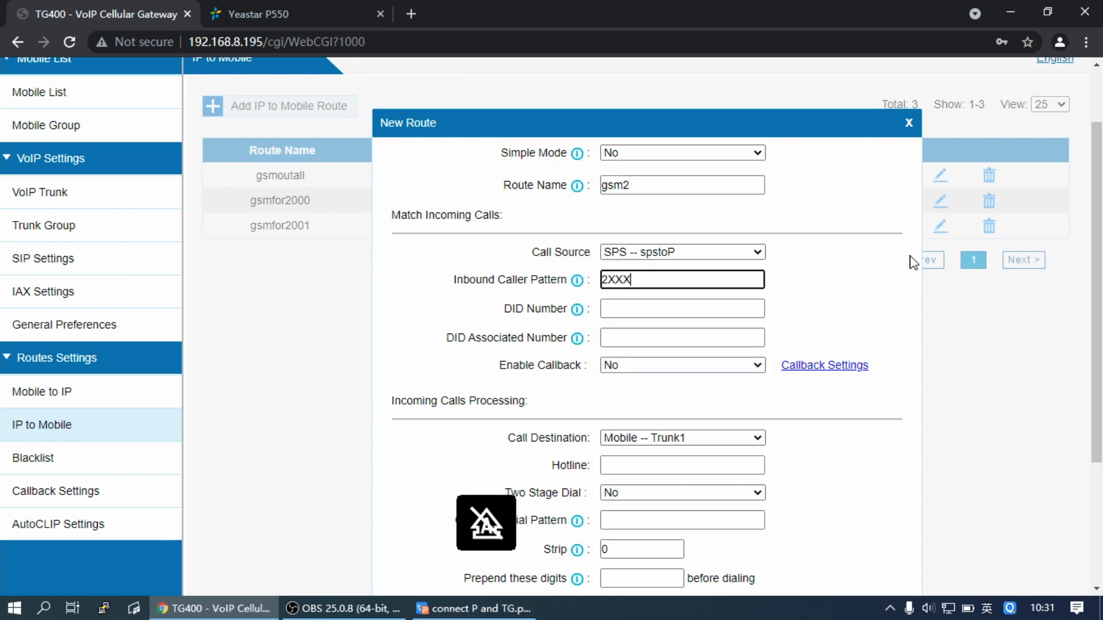
{"action": "scroll", "coordinate": [911, 259], "scroll_direction": "down", "scroll_amount": 2}
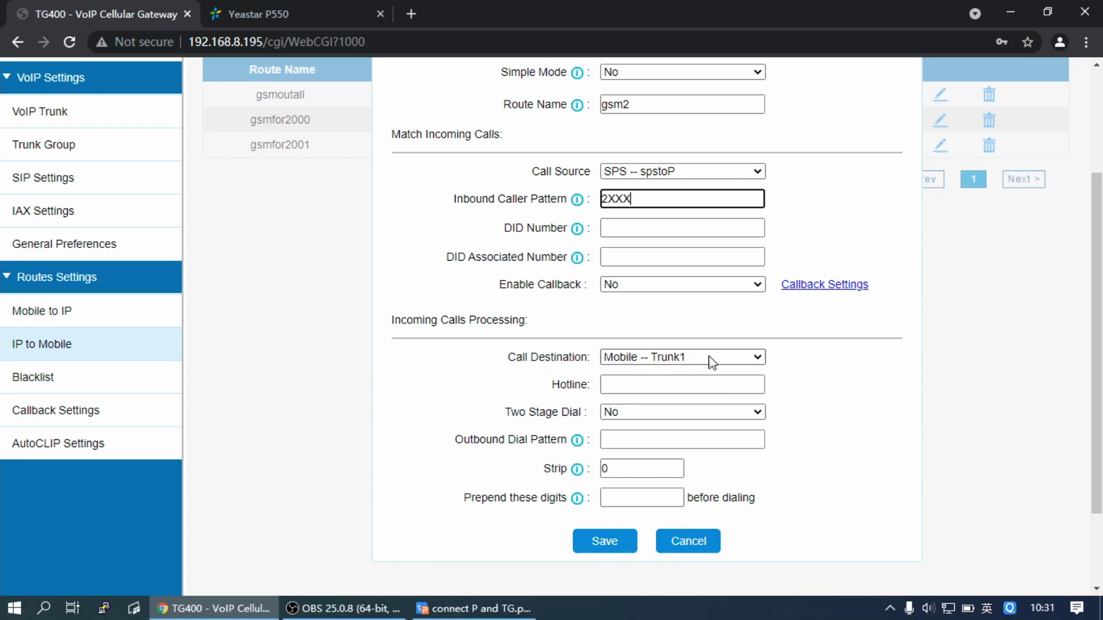
{"action": "left_click", "coordinate": [597, 546]}
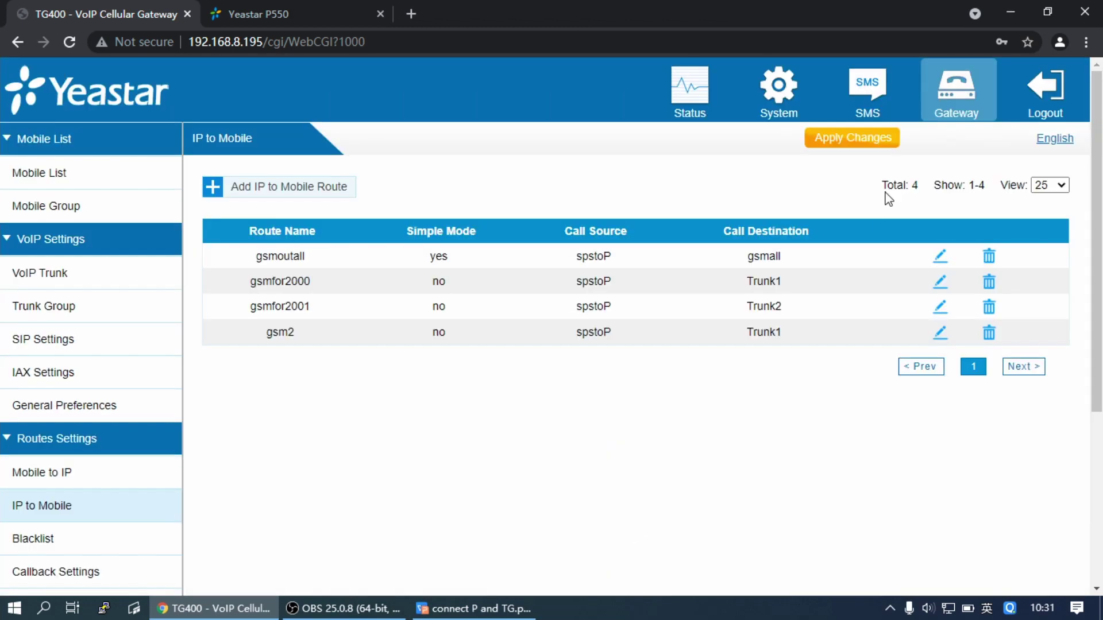
{"action": "left_click", "coordinate": [871, 138]}
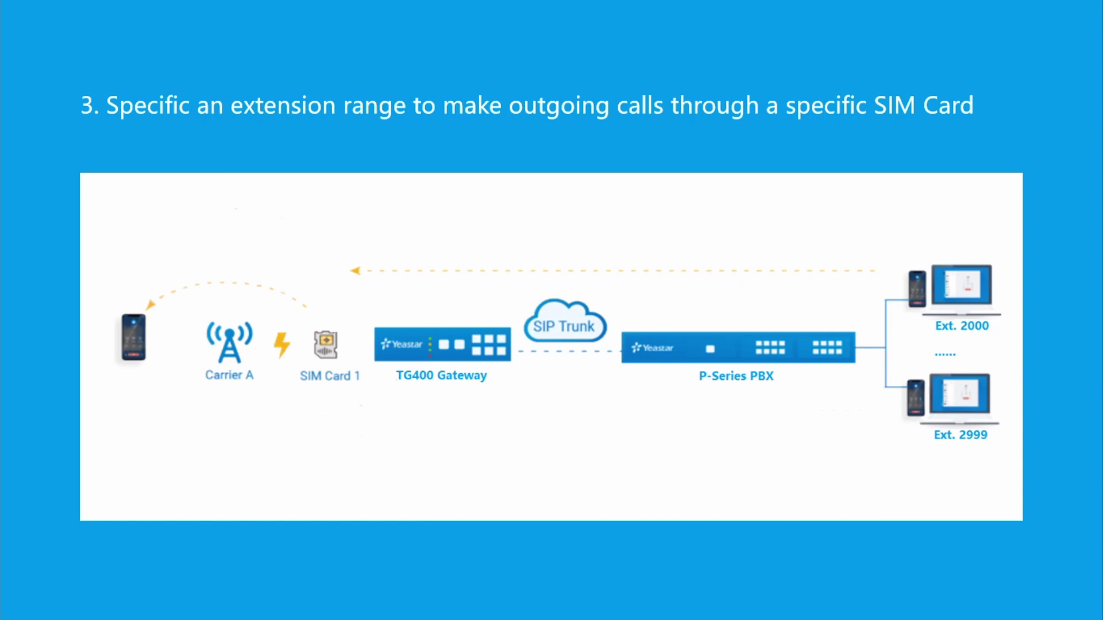
{"action": "key", "text": "Right"}
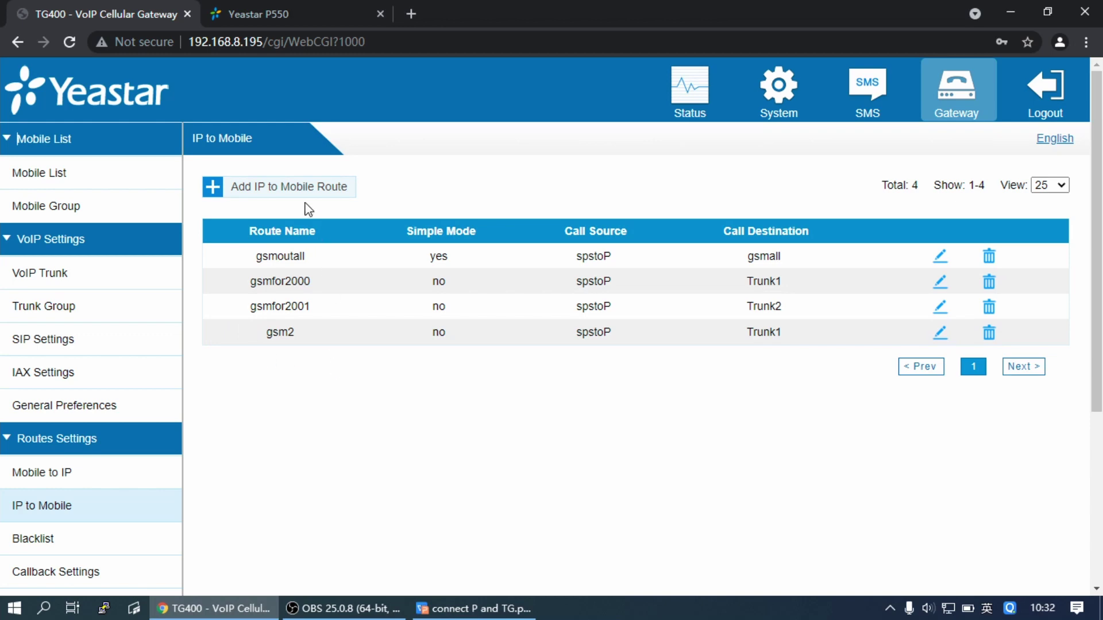
Start another IP to Mobile route with Simple Mode set to No and name it gsm3
{"action": "left_click", "coordinate": [302, 188]}
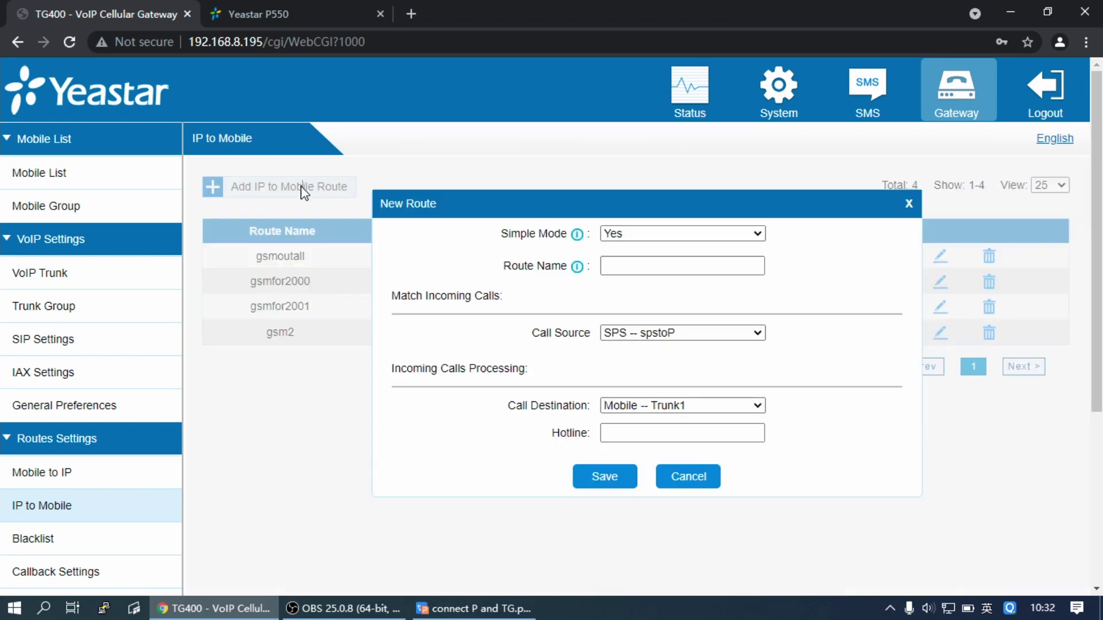
{"action": "left_click", "coordinate": [692, 236]}
{"action": "left_click", "coordinate": [669, 263]}
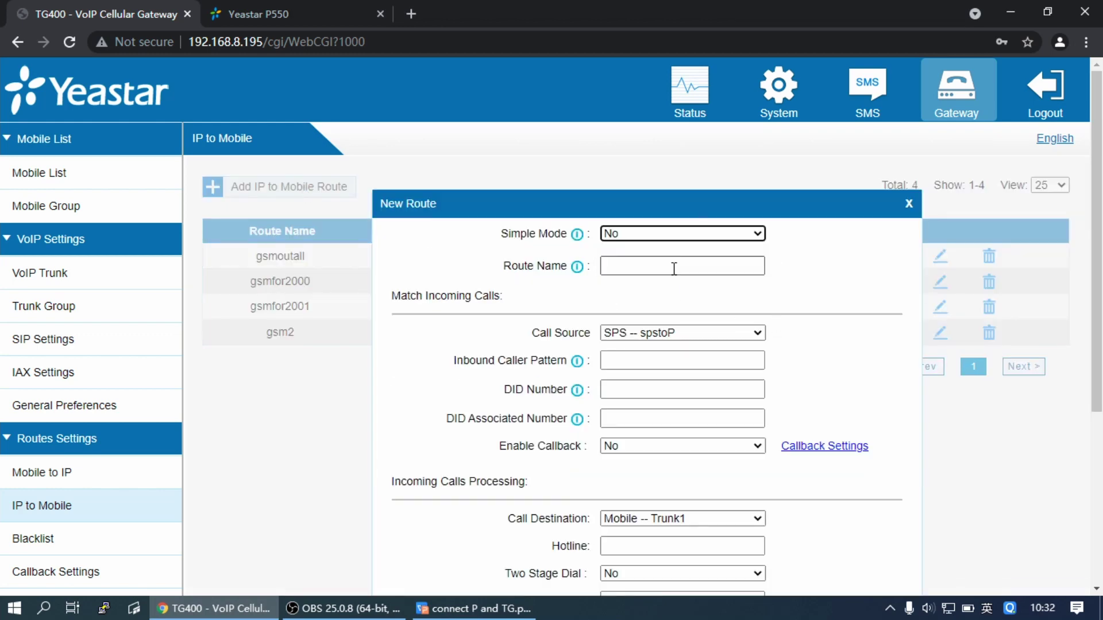
{"action": "left_click", "coordinate": [674, 268]}
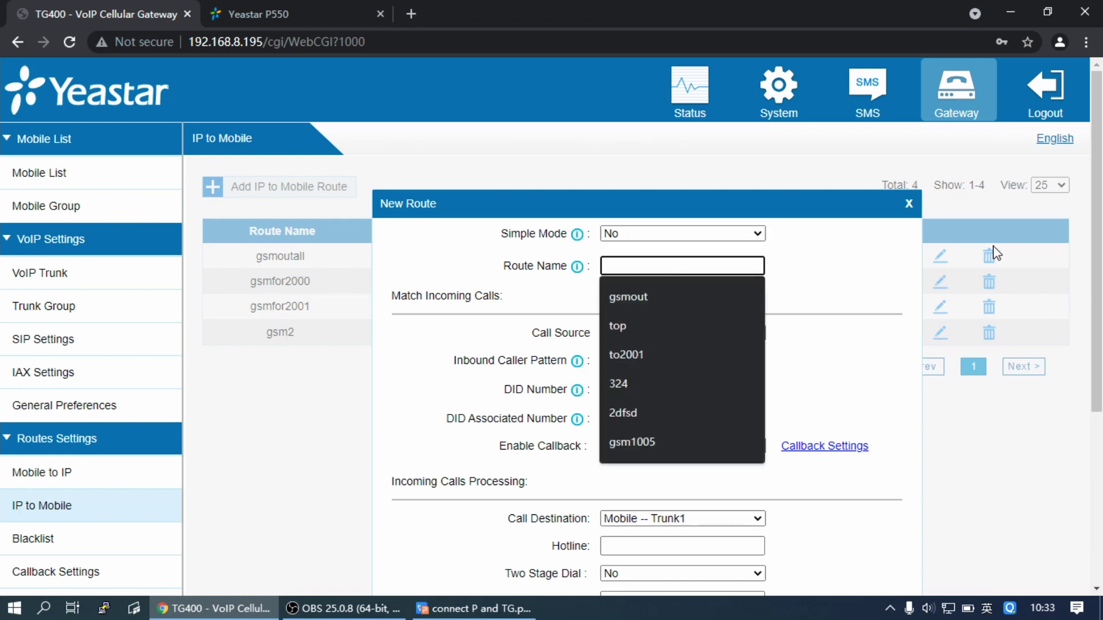
{"action": "type", "text": "gsm3"}
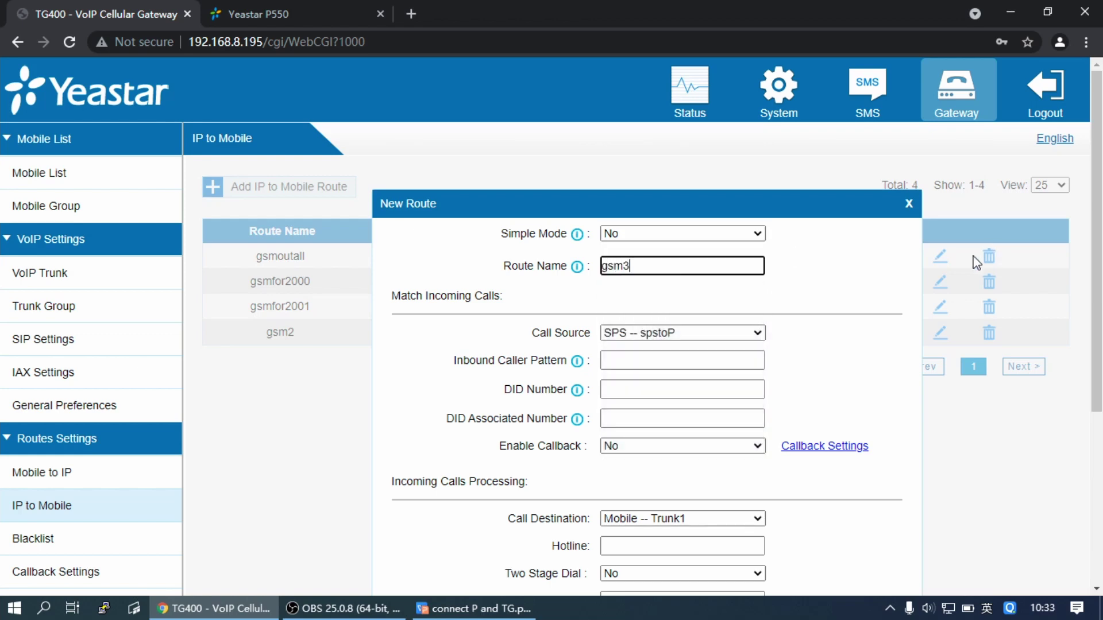
Enter the dialed phone number to match as the gsm3 route's DID number, then save and apply the route
{"action": "scroll", "coordinate": [910, 286], "scroll_direction": "down", "scroll_amount": 1}
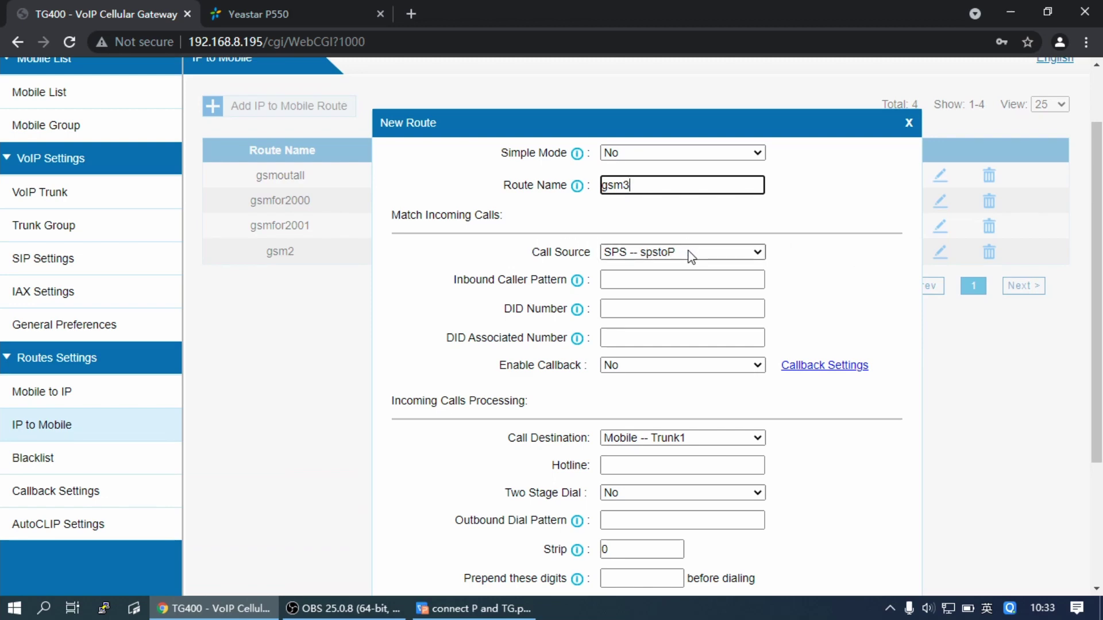
{"action": "left_click", "coordinate": [634, 314]}
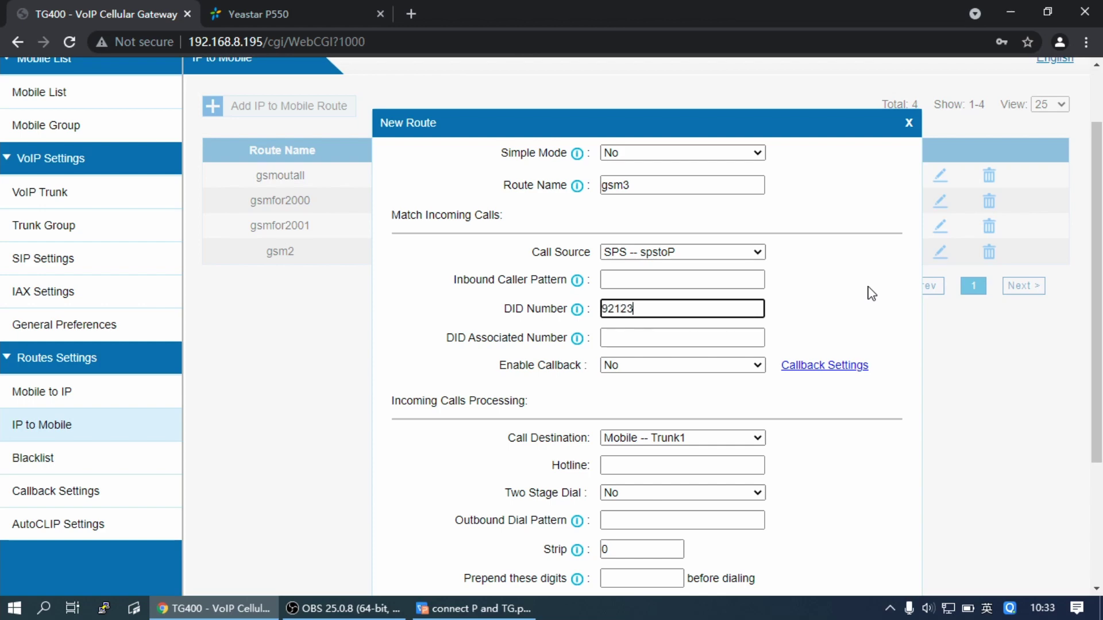
{"action": "type", "text": "4"}
{"action": "scroll", "coordinate": [868, 292], "scroll_direction": "down", "scroll_amount": 2}
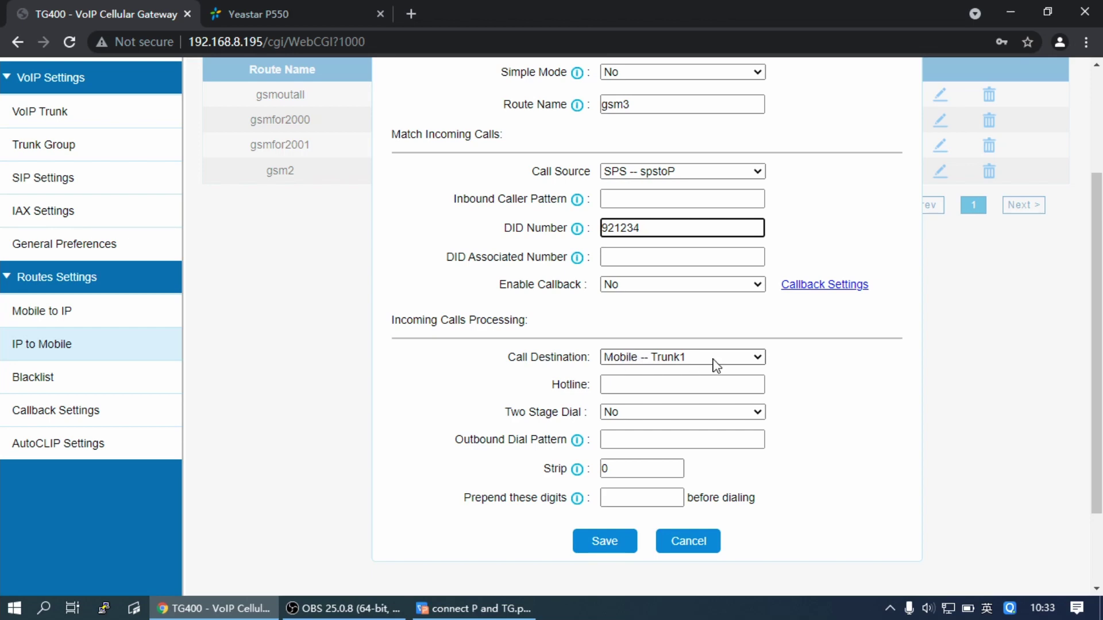
{"action": "left_click", "coordinate": [616, 549]}
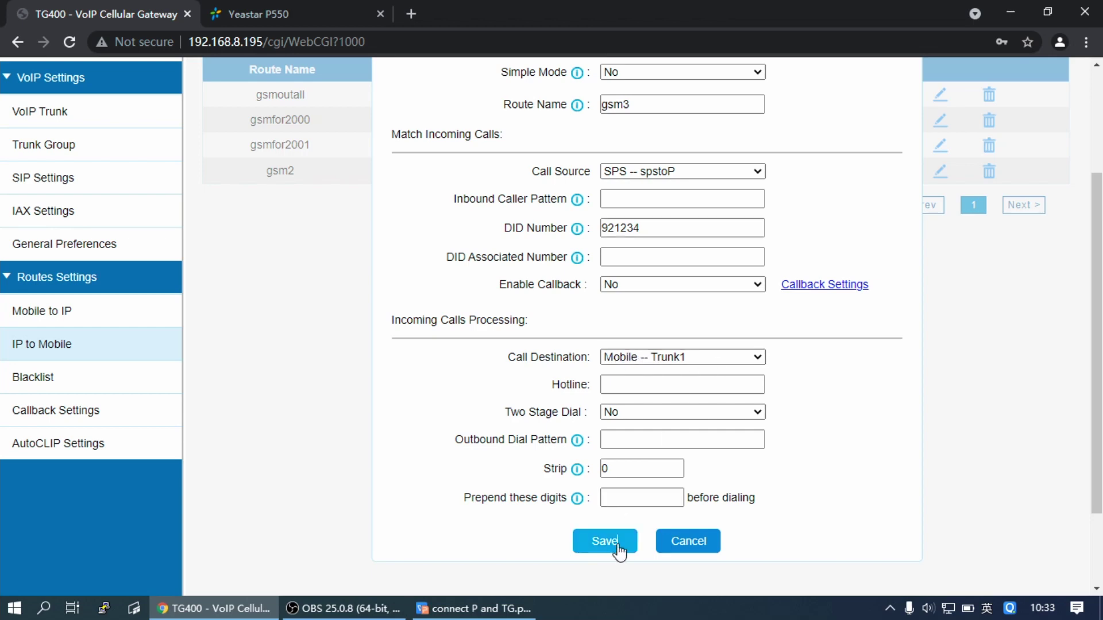
{"action": "left_click", "coordinate": [874, 141]}
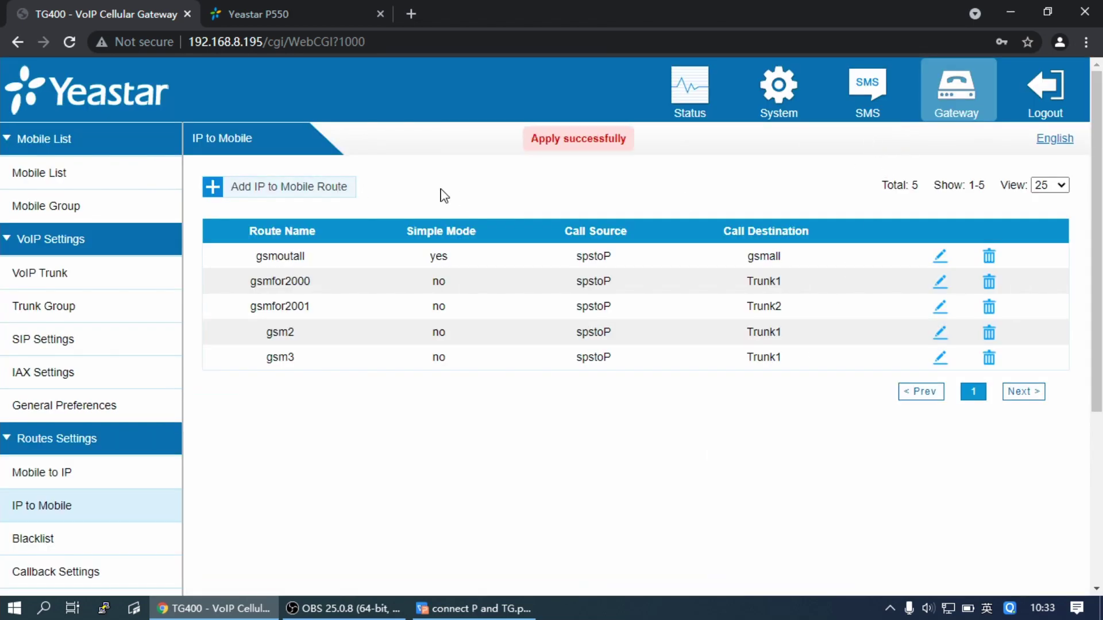
Start a further IP to Mobile route with Simple Mode set to No and name it gsm4
{"action": "left_click", "coordinate": [311, 194]}
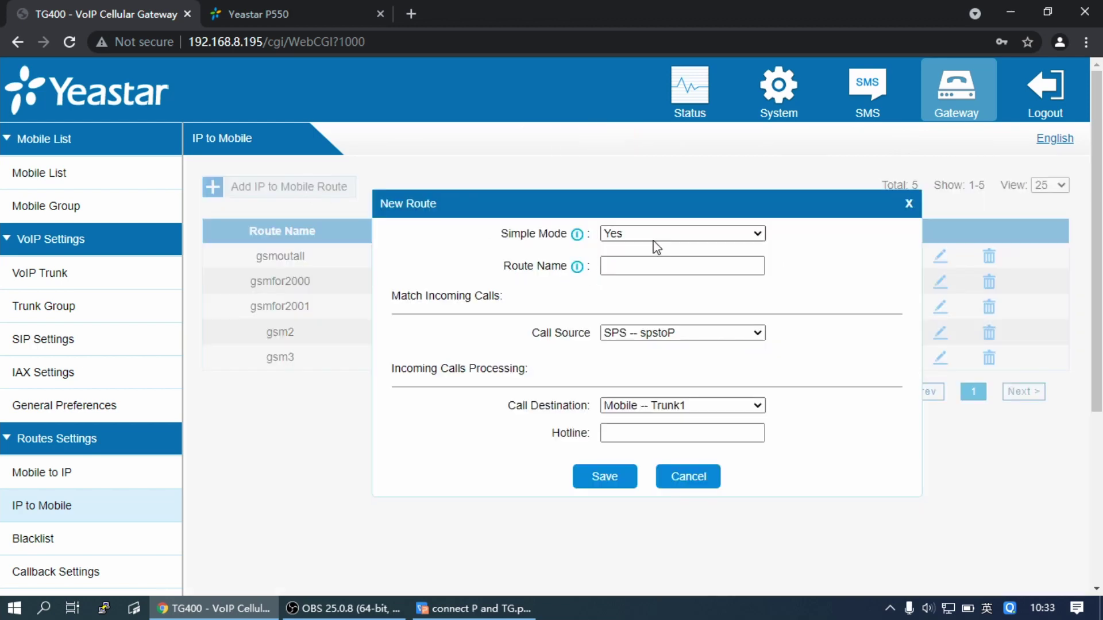
{"action": "left_click", "coordinate": [673, 235]}
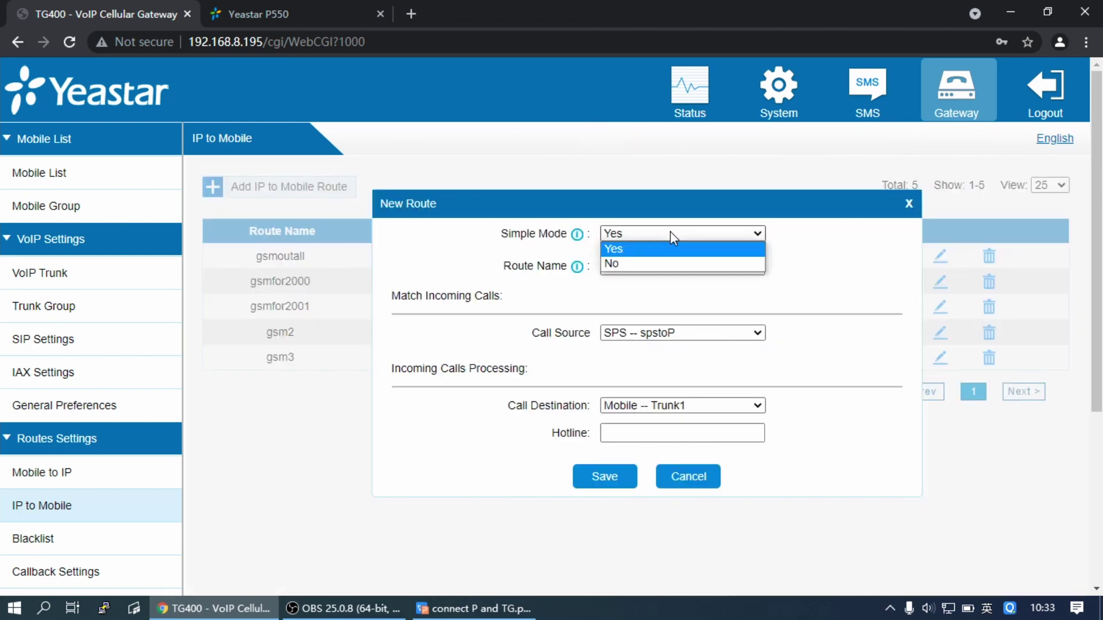
{"action": "left_click", "coordinate": [650, 263]}
{"action": "left_click", "coordinate": [652, 266]}
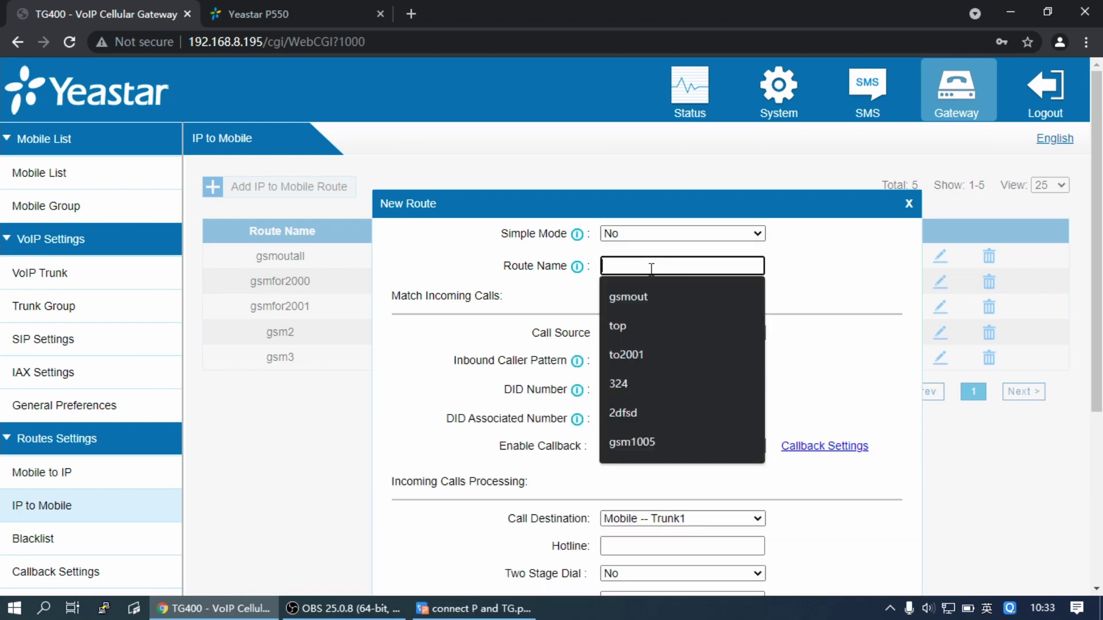
{"action": "type", "text": "gsm4"}
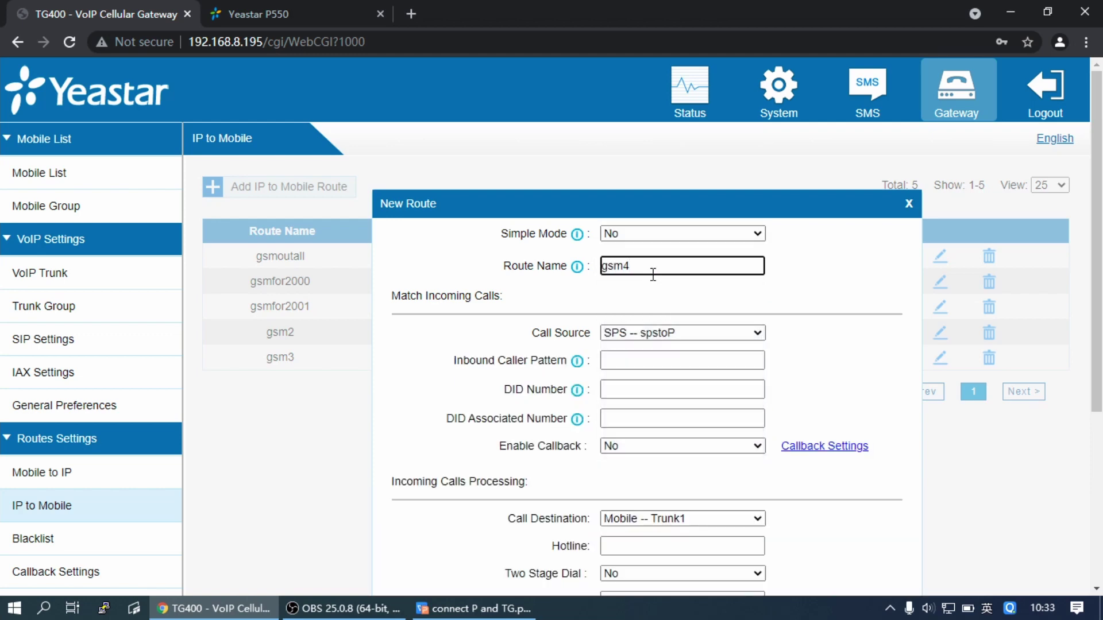
Enter the dialed phone number to match as the gsm4 route's DID number, set its call destination to Mobile -- Trunk2, then save and apply
{"action": "scroll", "coordinate": [653, 274], "scroll_direction": "down", "scroll_amount": 2}
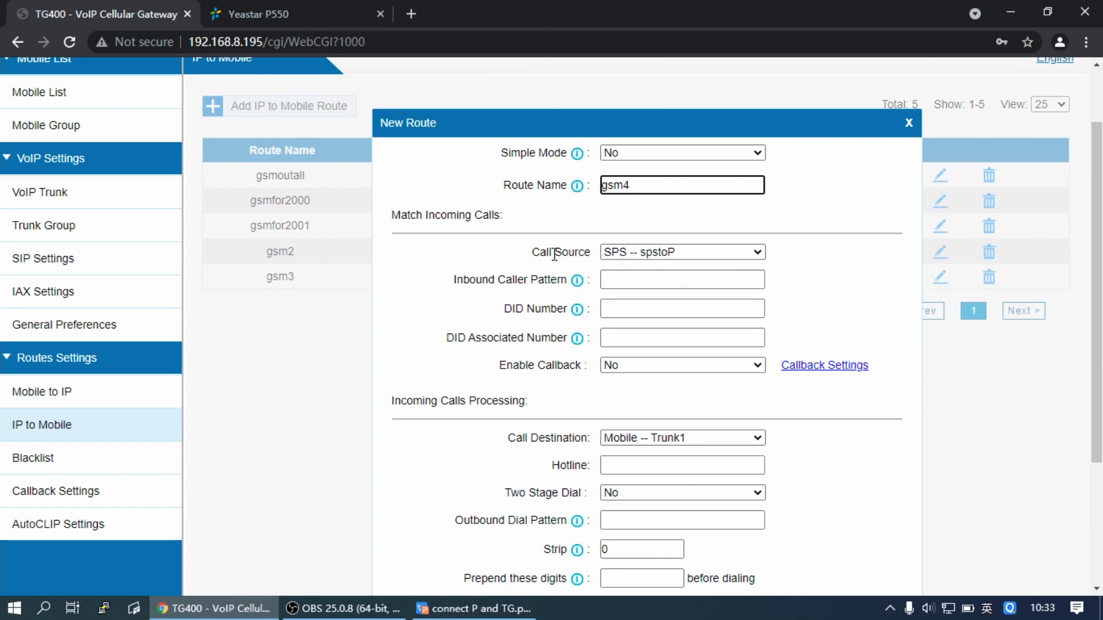
{"action": "left_click", "coordinate": [625, 308]}
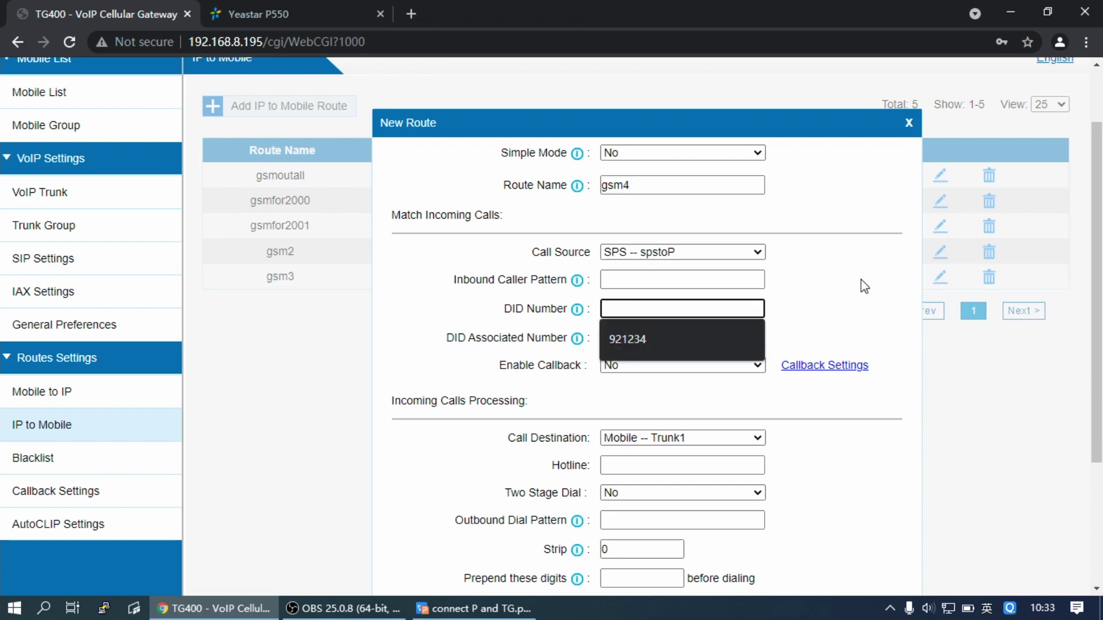
{"action": "type", "text": "108192"}
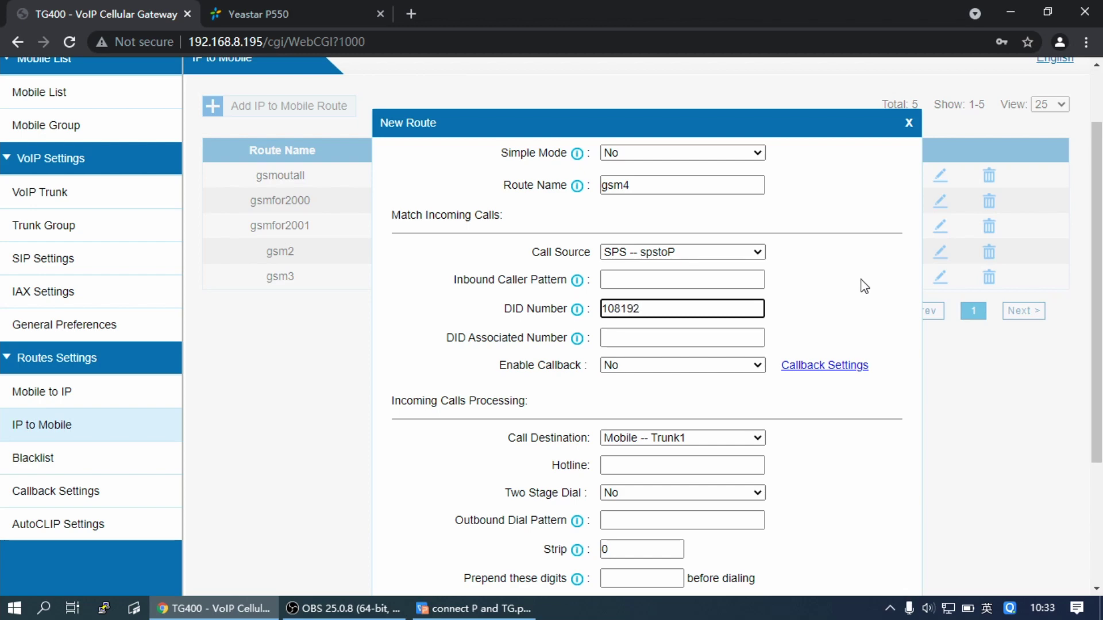
{"action": "scroll", "coordinate": [864, 286], "scroll_direction": "down", "scroll_amount": 3}
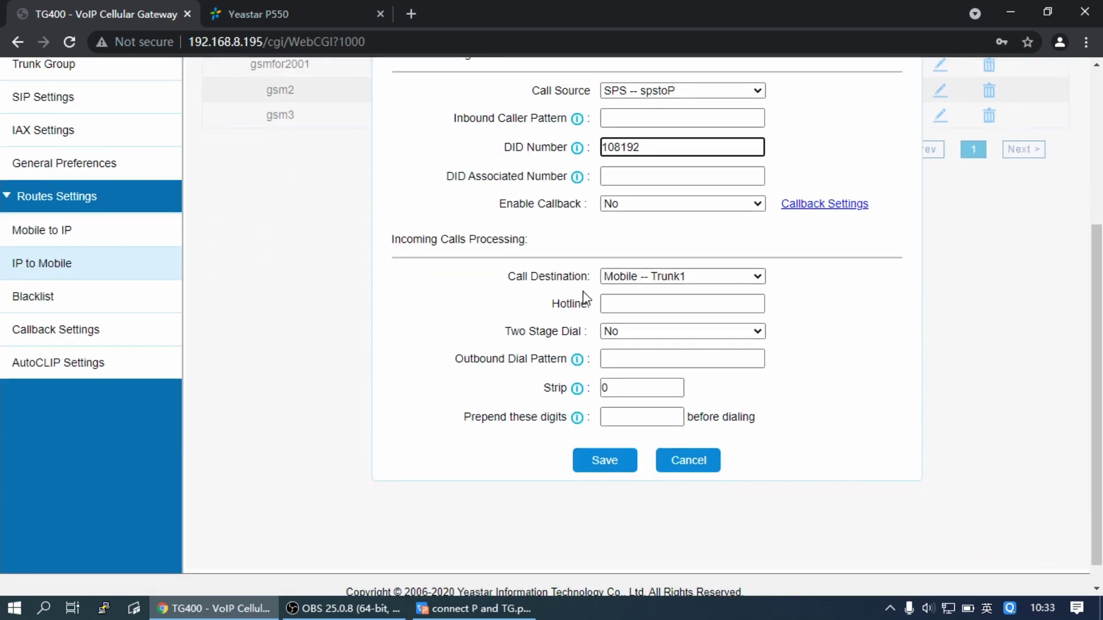
{"action": "left_click", "coordinate": [634, 277]}
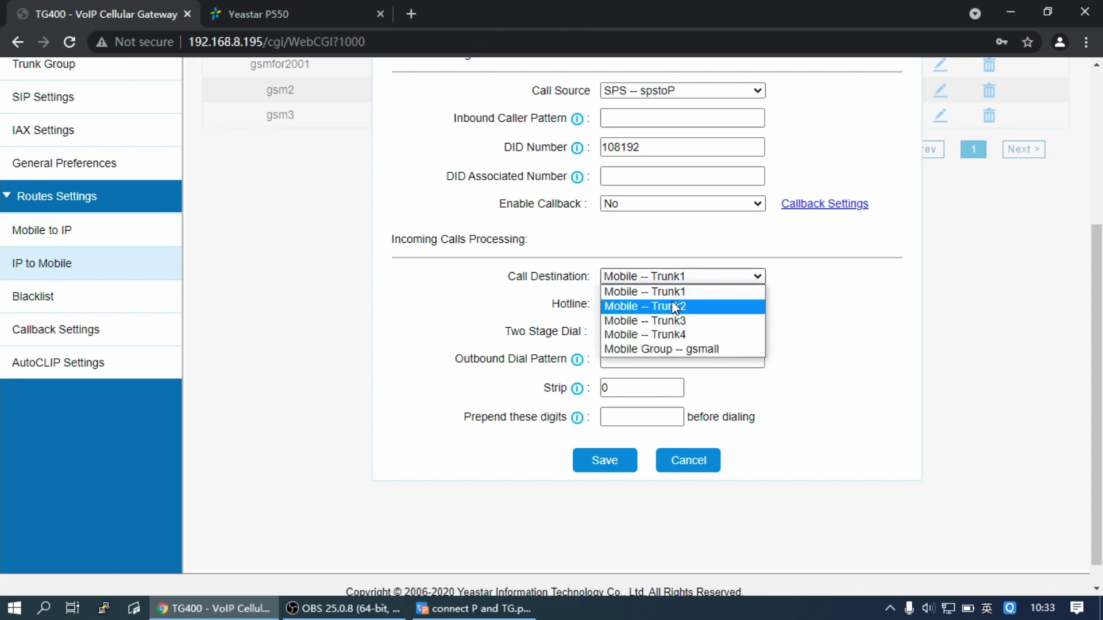
{"action": "left_click", "coordinate": [672, 304]}
{"action": "left_click", "coordinate": [603, 461]}
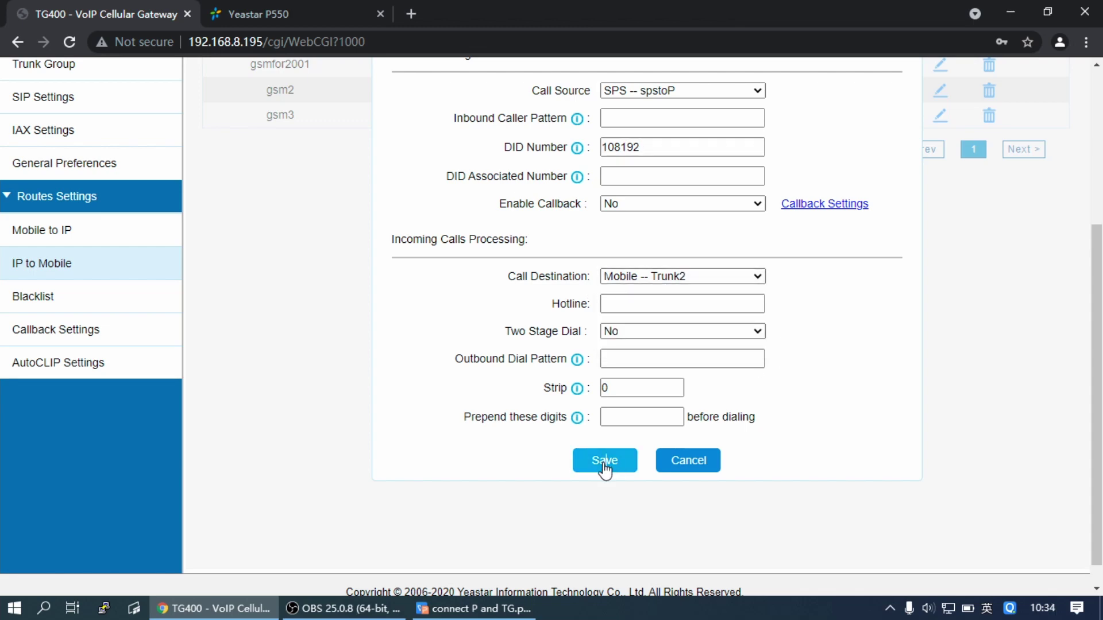
{"action": "left_click", "coordinate": [851, 142]}
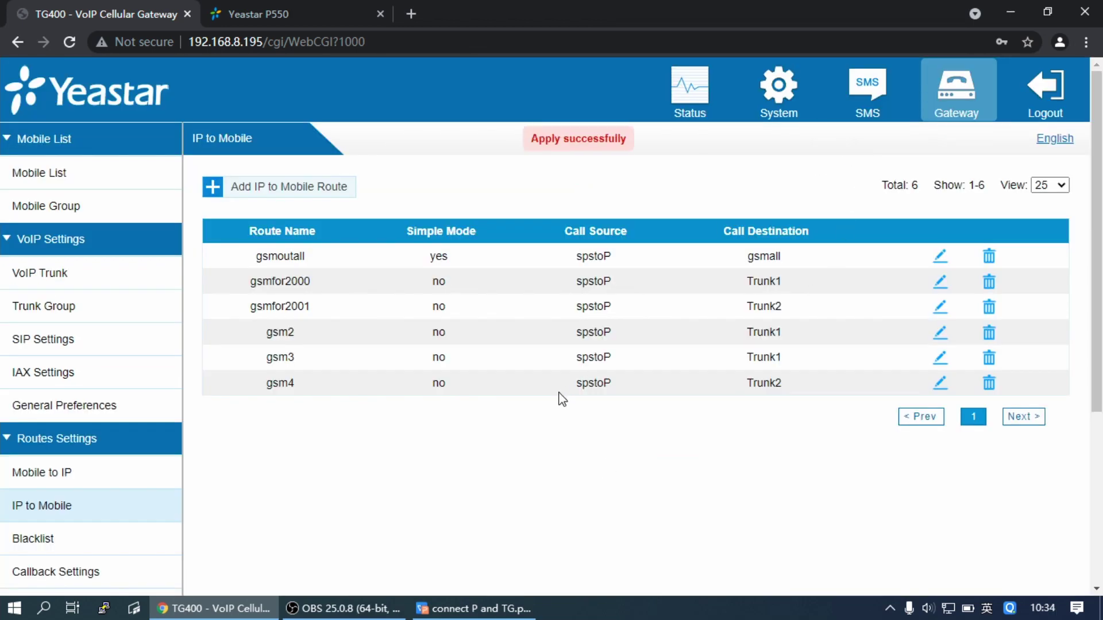
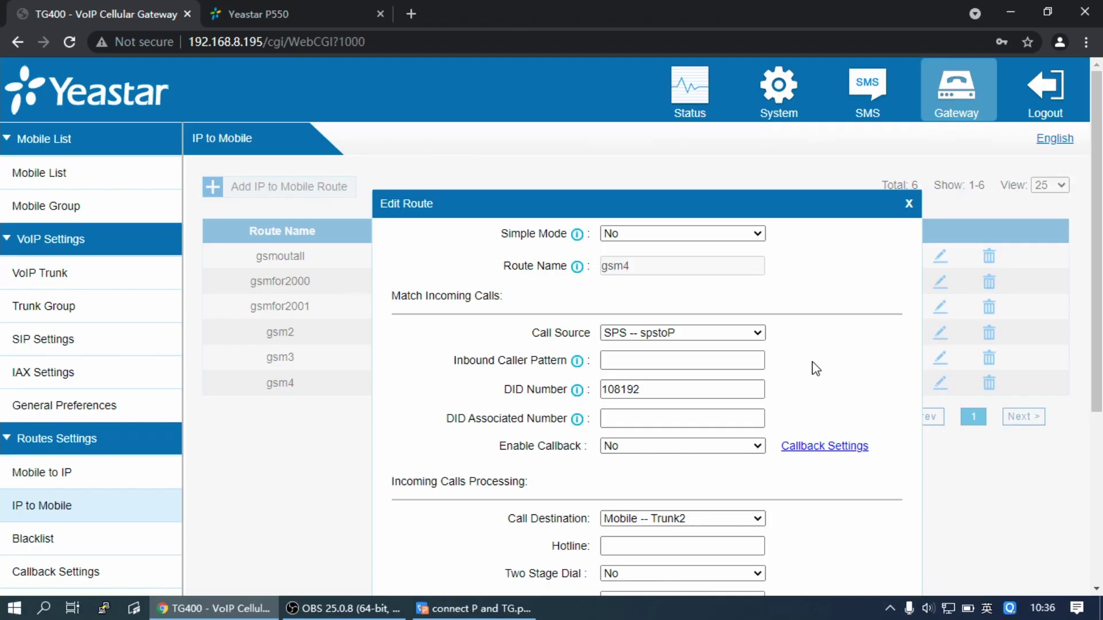
Replace the gsm4 route's DID number with the wildcard pattern "1."
{"action": "scroll", "coordinate": [746, 362], "scroll_direction": "down", "scroll_amount": 1}
{"action": "left_click_drag", "start_coordinate": [611, 311], "coordinate": [561, 306]}
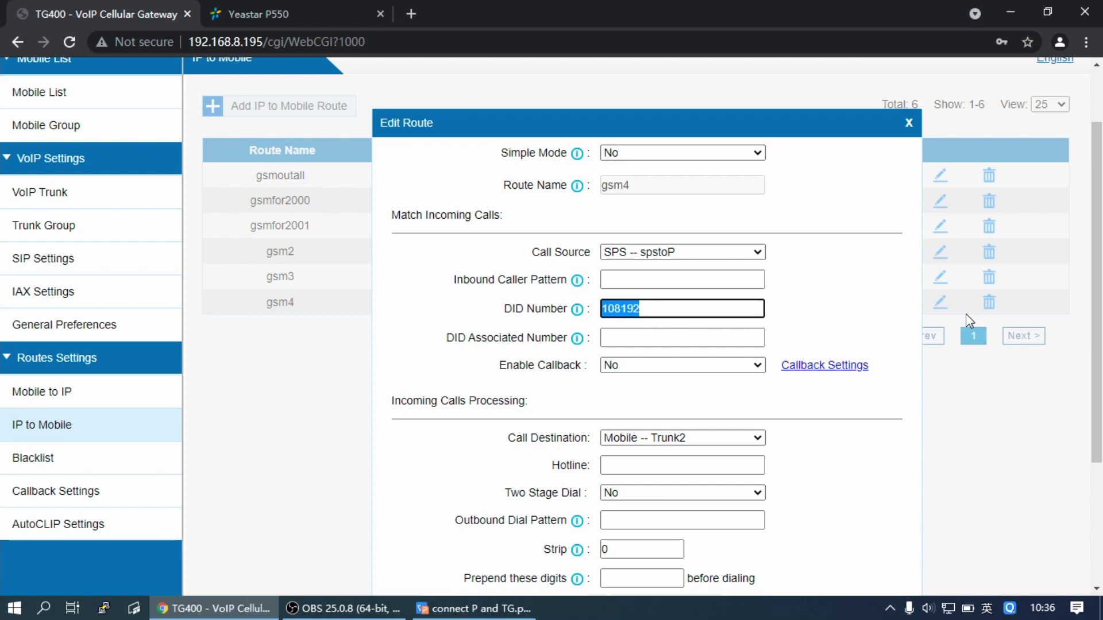
{"action": "type", "text": "1."}
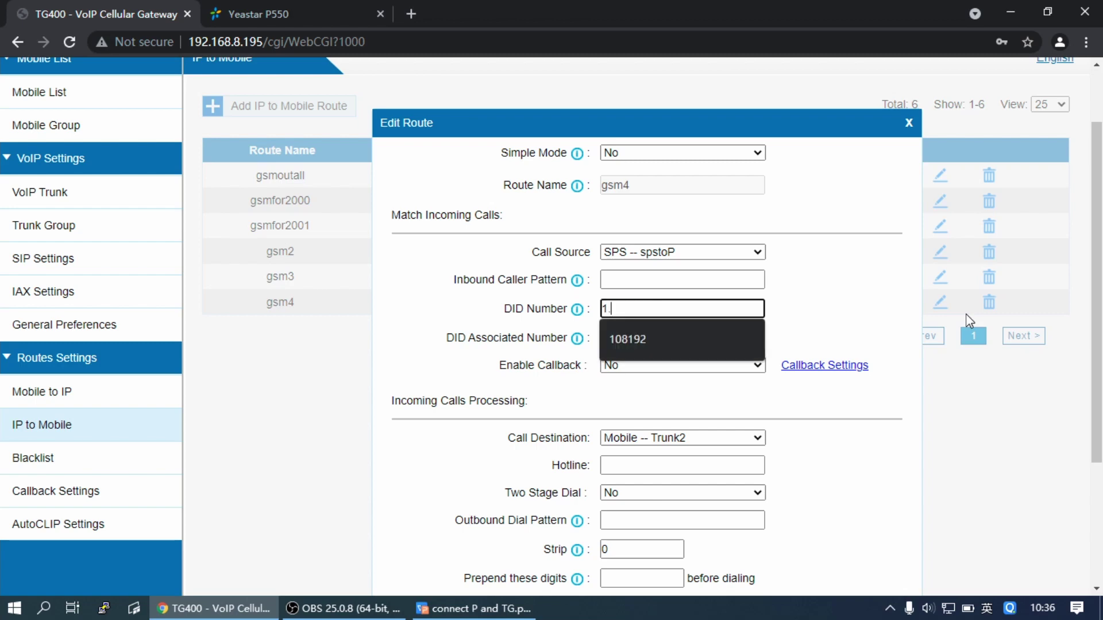
{"action": "left_click", "coordinate": [833, 310]}
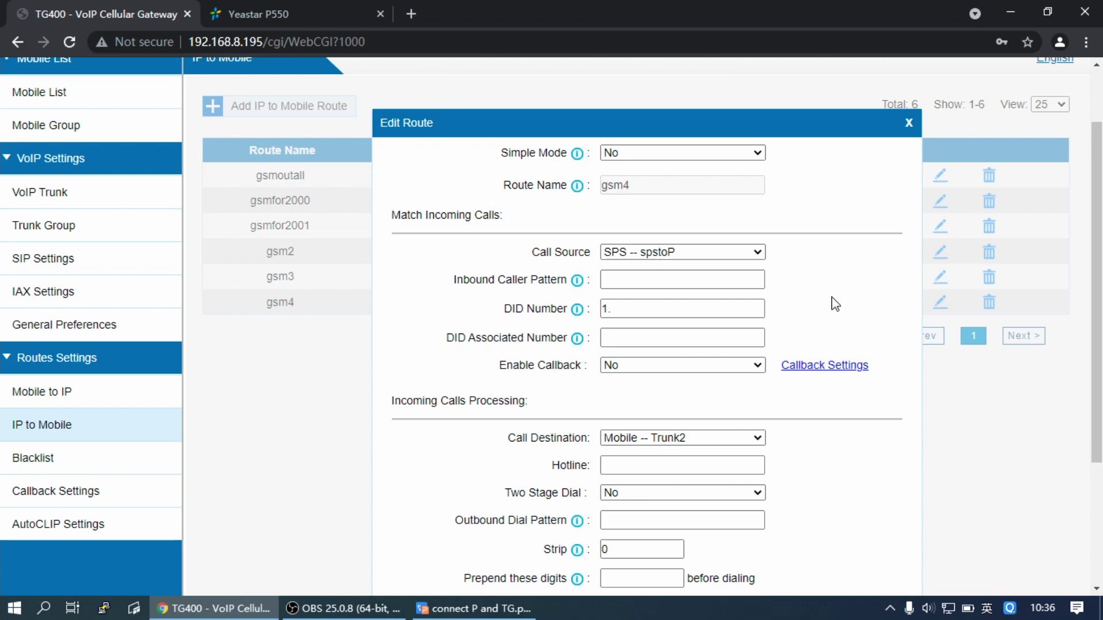
{"action": "left_click", "coordinate": [687, 300]}
{"action": "scroll", "coordinate": [803, 320], "scroll_direction": "down", "scroll_amount": 1}
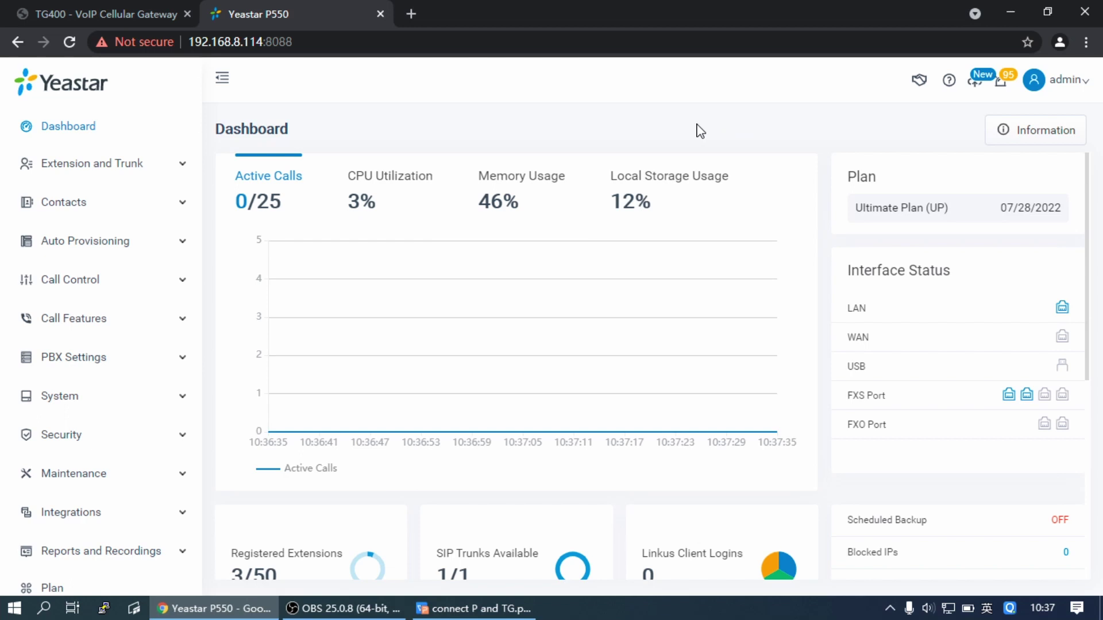
Start a new inbound route on the Yeastar P550 PBX and name it fromtg
{"action": "left_click", "coordinate": [92, 292]}
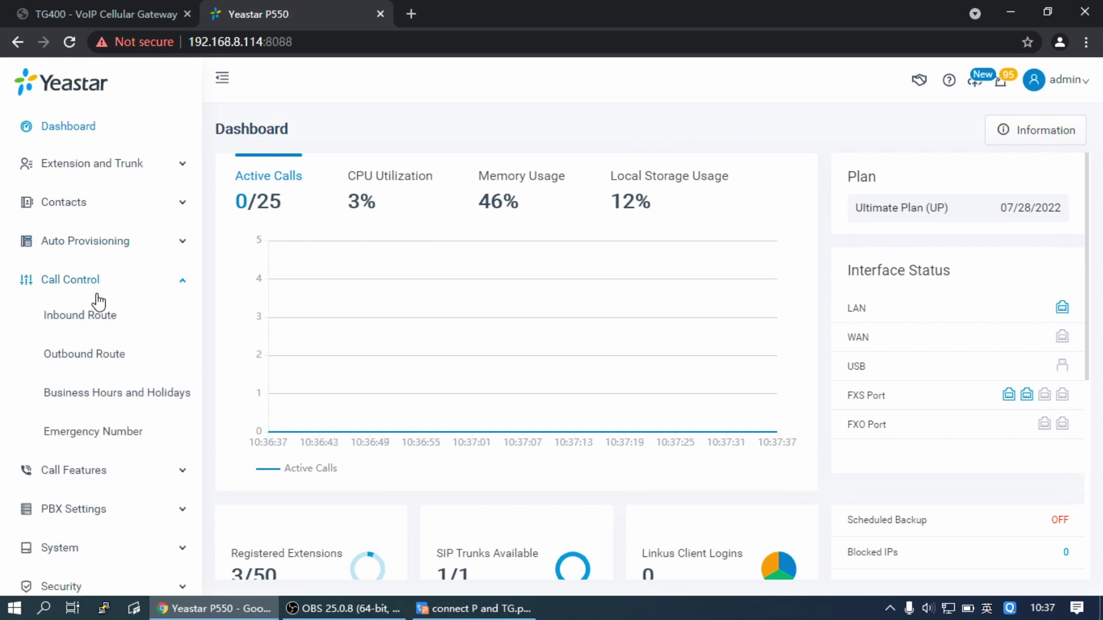
{"action": "left_click", "coordinate": [96, 324]}
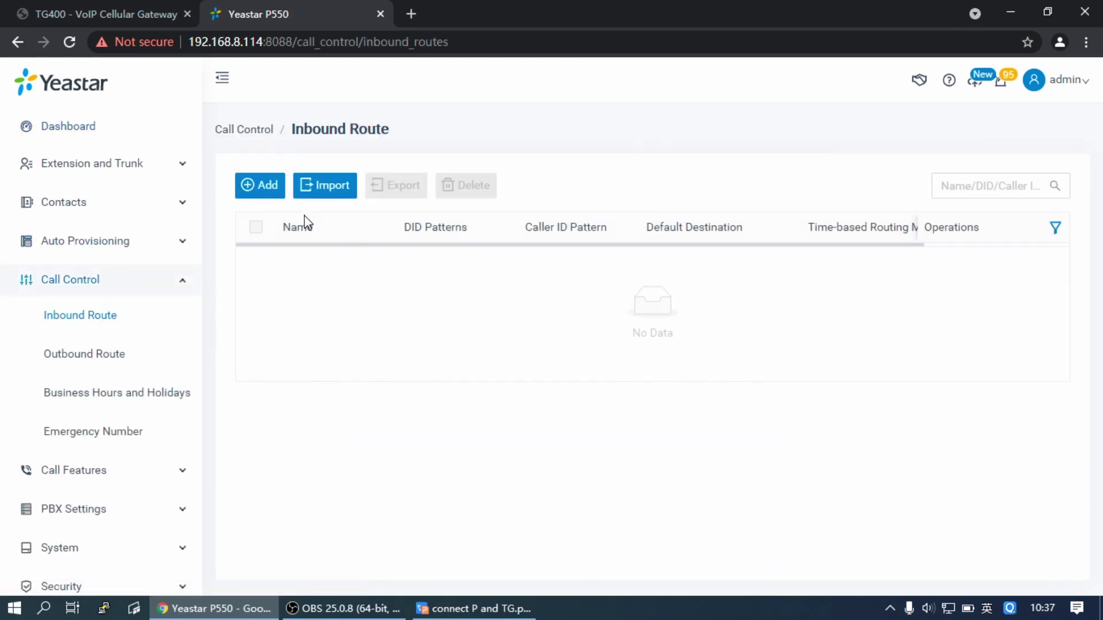
{"action": "left_click", "coordinate": [264, 190]}
{"action": "left_click", "coordinate": [467, 264]}
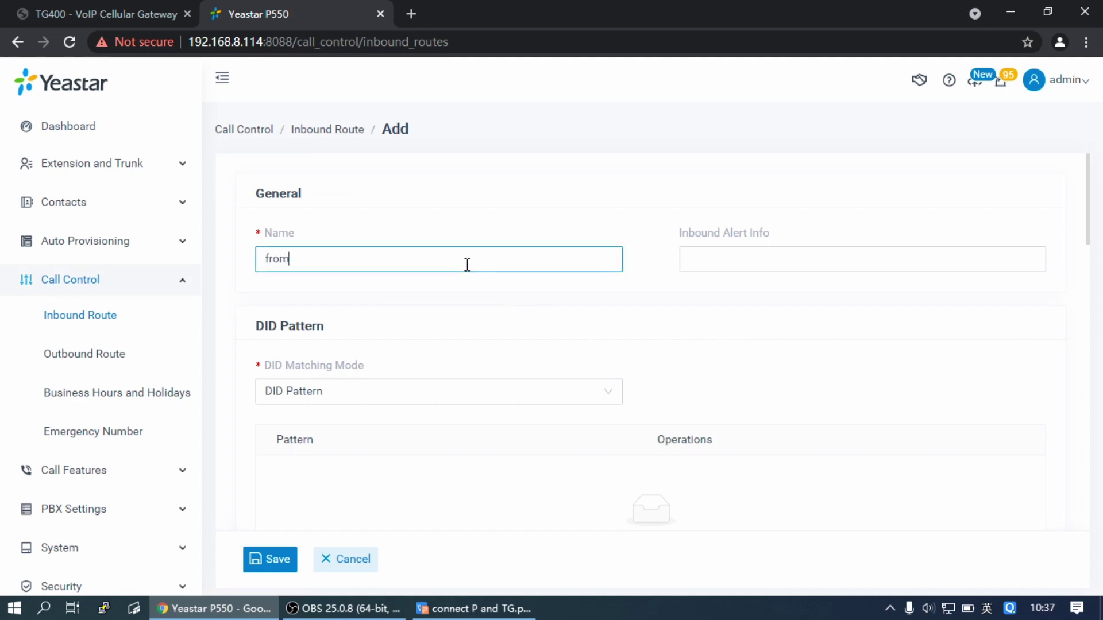
{"action": "type", "text": "fromtg"}
Keep DID Pattern as the fromtg route's DID matching mode and add the pattern 2000
{"action": "scroll", "coordinate": [732, 322], "scroll_direction": "down", "scroll_amount": 3}
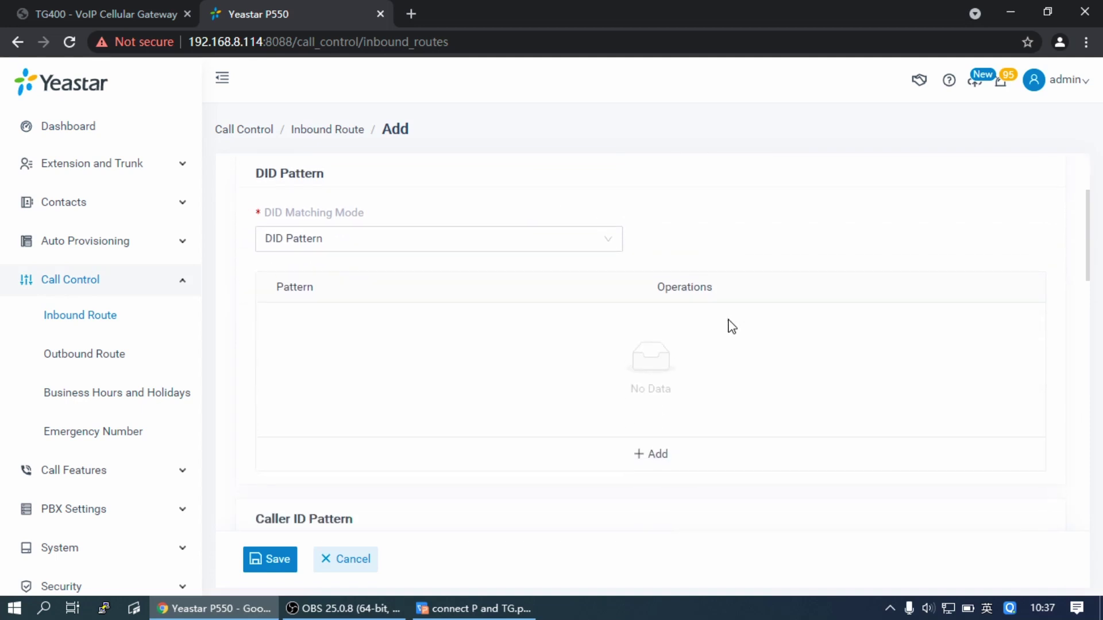
{"action": "left_click", "coordinate": [604, 238]}
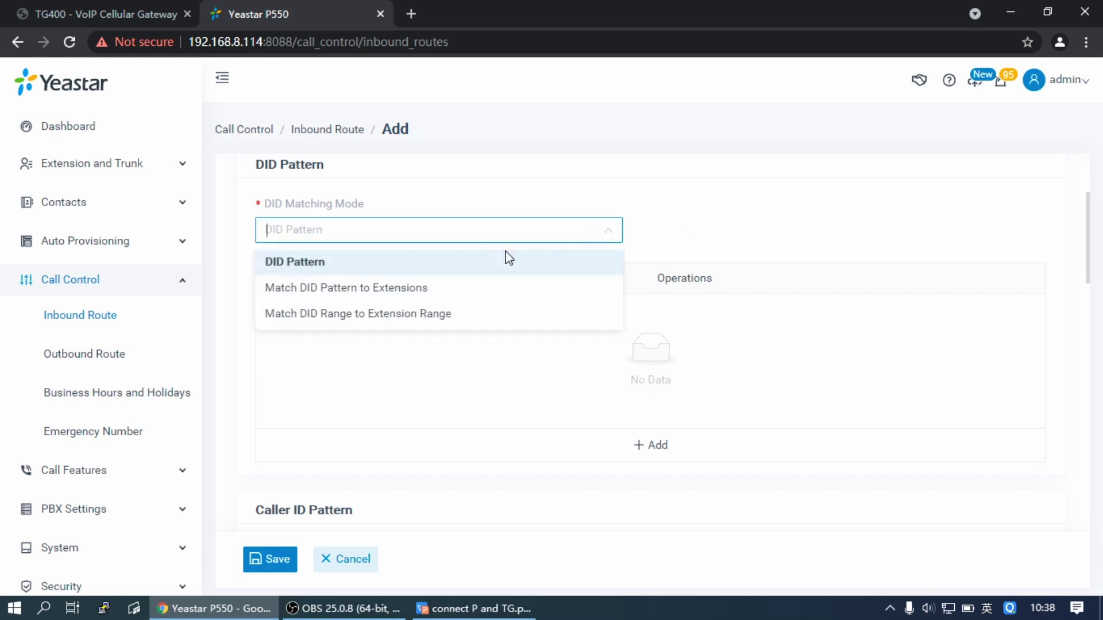
{"action": "left_click", "coordinate": [354, 273]}
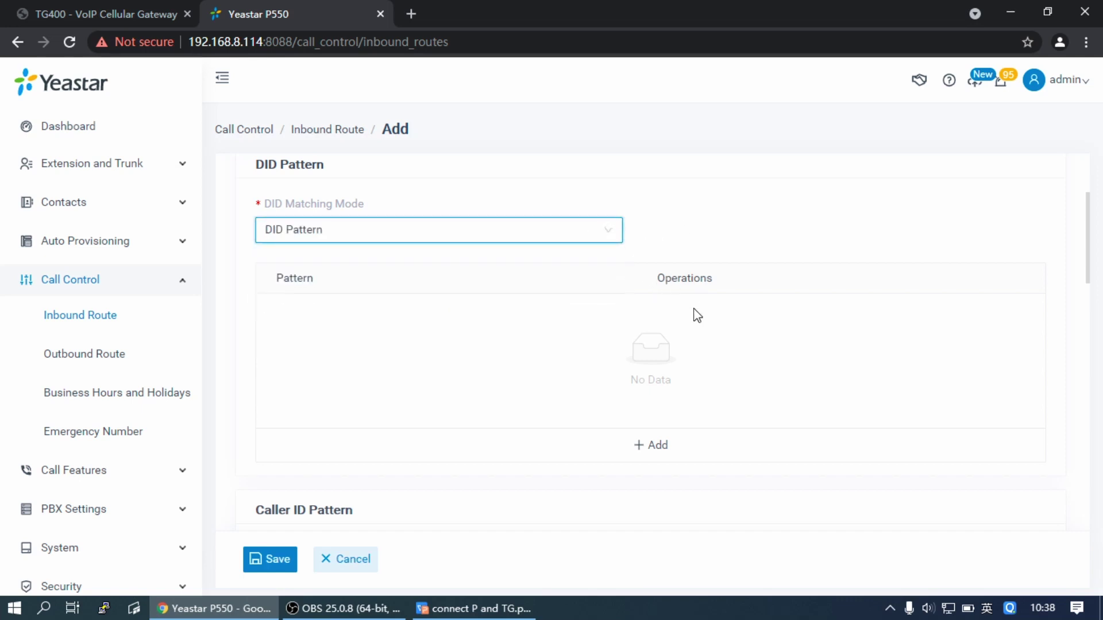
{"action": "left_click", "coordinate": [656, 449]}
{"action": "left_click", "coordinate": [402, 326]}
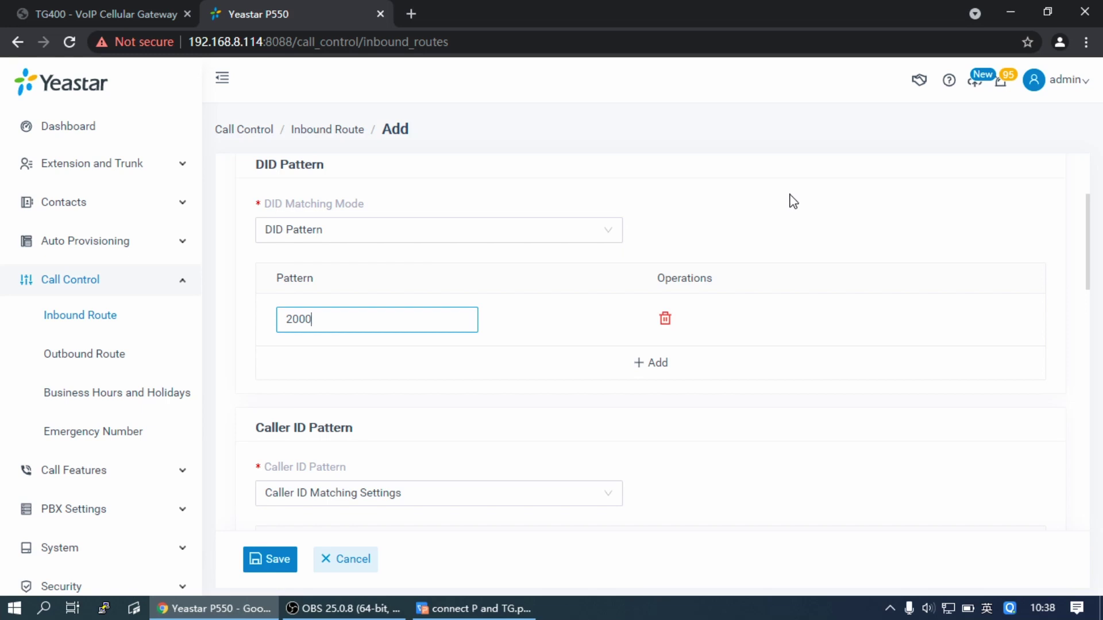
Add the spstotg peer trunk to the fromtg route's selected trunks
{"action": "scroll", "coordinate": [808, 247], "scroll_direction": "down", "scroll_amount": 10}
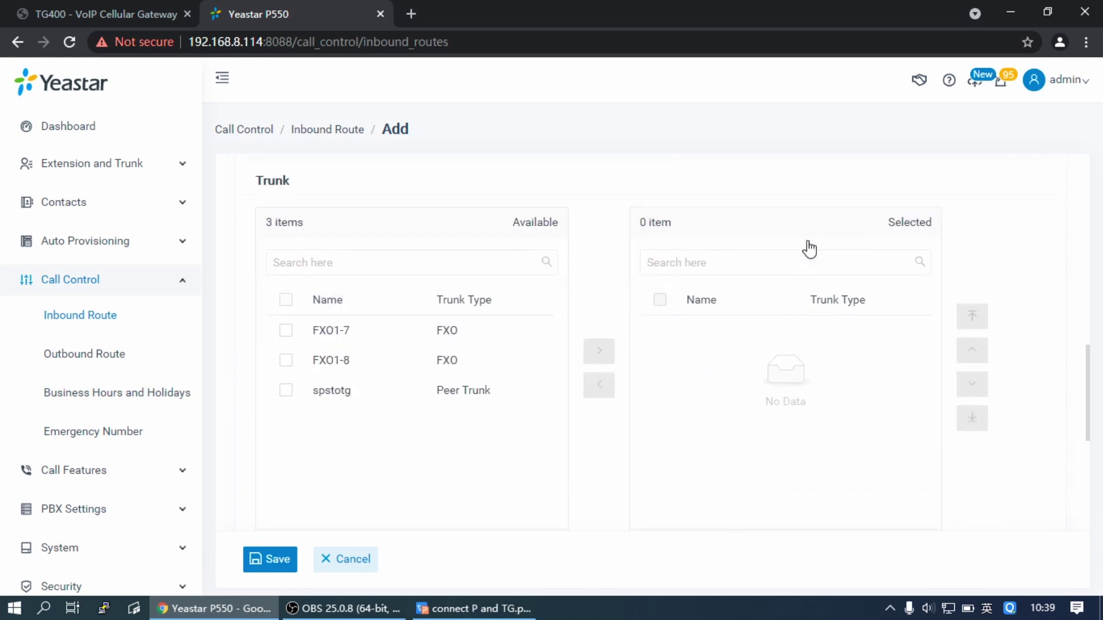
{"action": "scroll", "coordinate": [809, 248], "scroll_direction": "down", "scroll_amount": 1}
{"action": "double_click", "coordinate": [467, 339]}
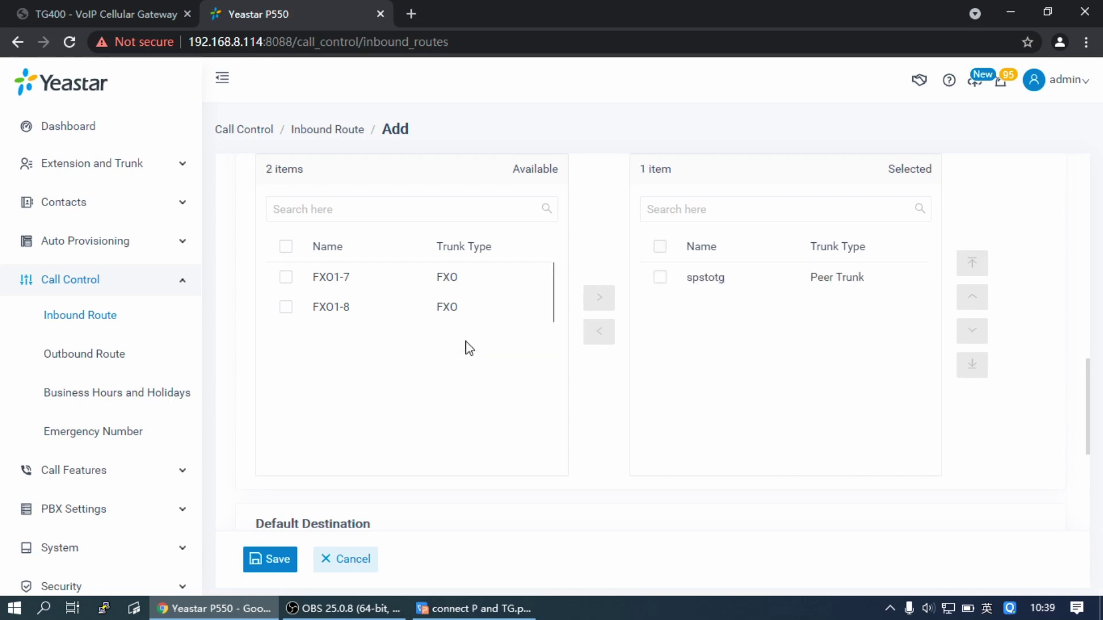
Set the fromtg route's default destination to Extension 2000-2000
{"action": "scroll", "coordinate": [645, 337], "scroll_direction": "down", "scroll_amount": 5}
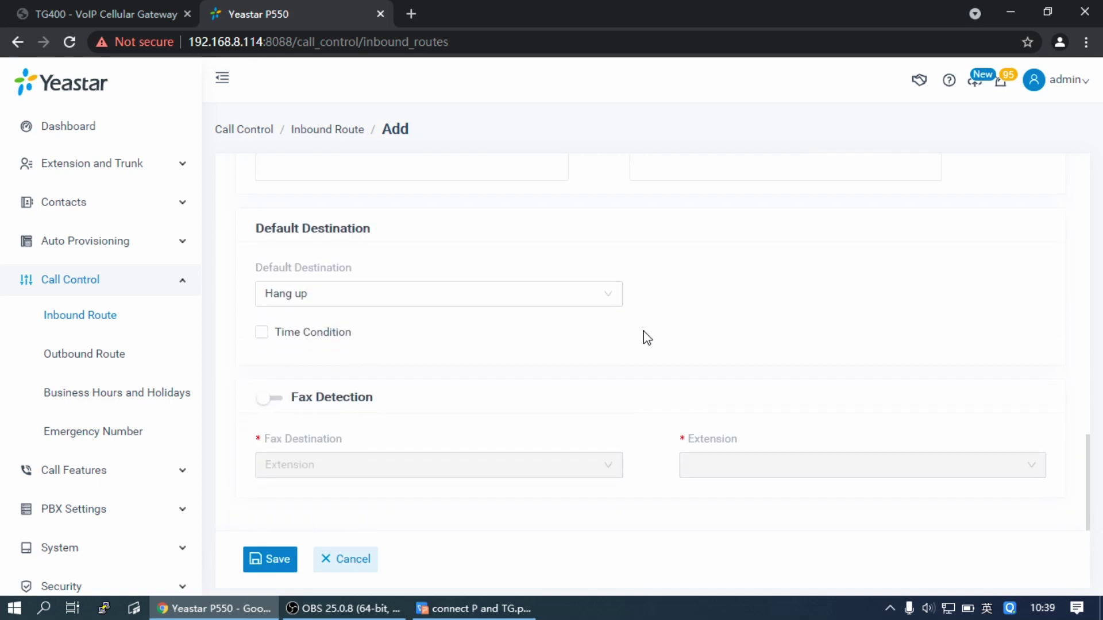
{"action": "left_click", "coordinate": [613, 302]}
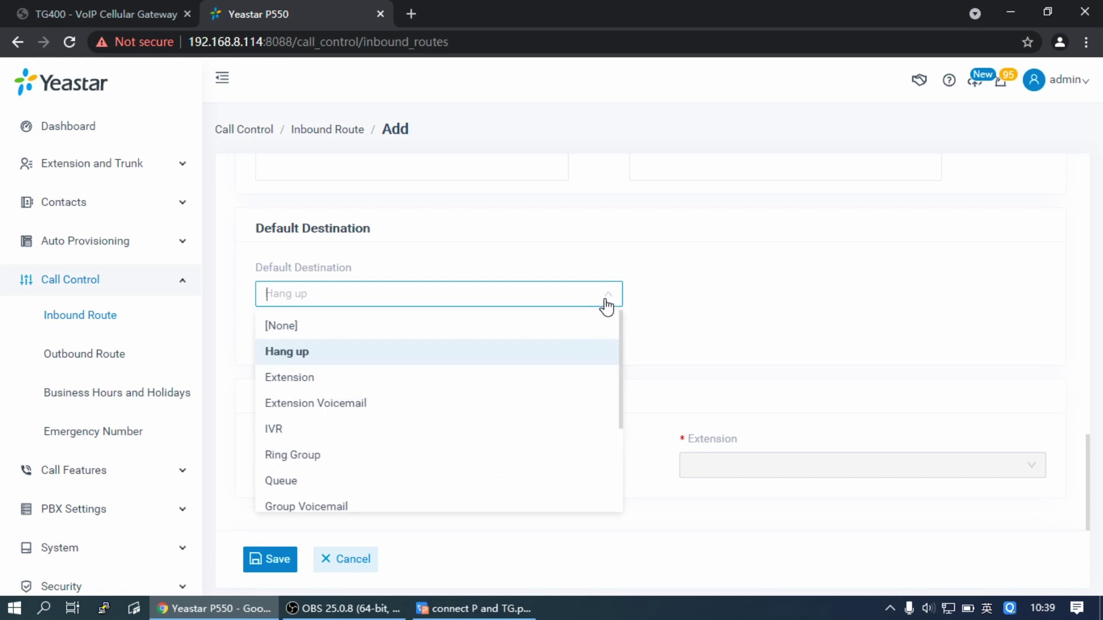
{"action": "left_click", "coordinate": [499, 377]}
{"action": "left_click", "coordinate": [828, 298]}
{"action": "scroll", "coordinate": [761, 396], "scroll_direction": "down", "scroll_amount": 10}
{"action": "scroll", "coordinate": [763, 418], "scroll_direction": "down", "scroll_amount": 5}
{"action": "left_click", "coordinate": [748, 396]}
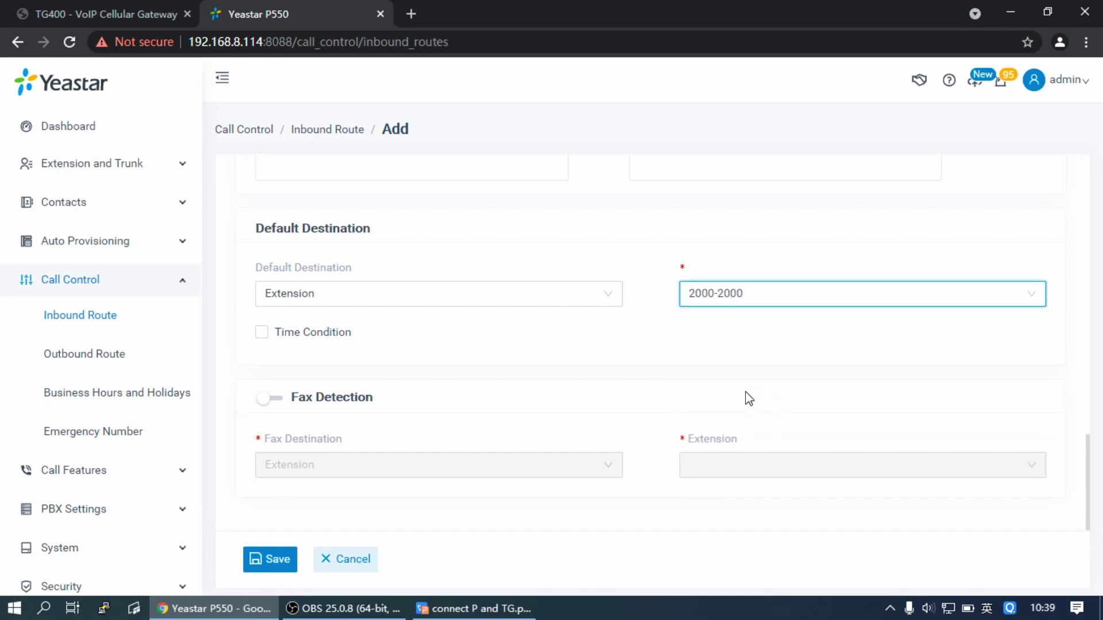
Review the other default destination types, keep Extension, then save the fromtg route and apply the changes
{"action": "left_click", "coordinate": [608, 302]}
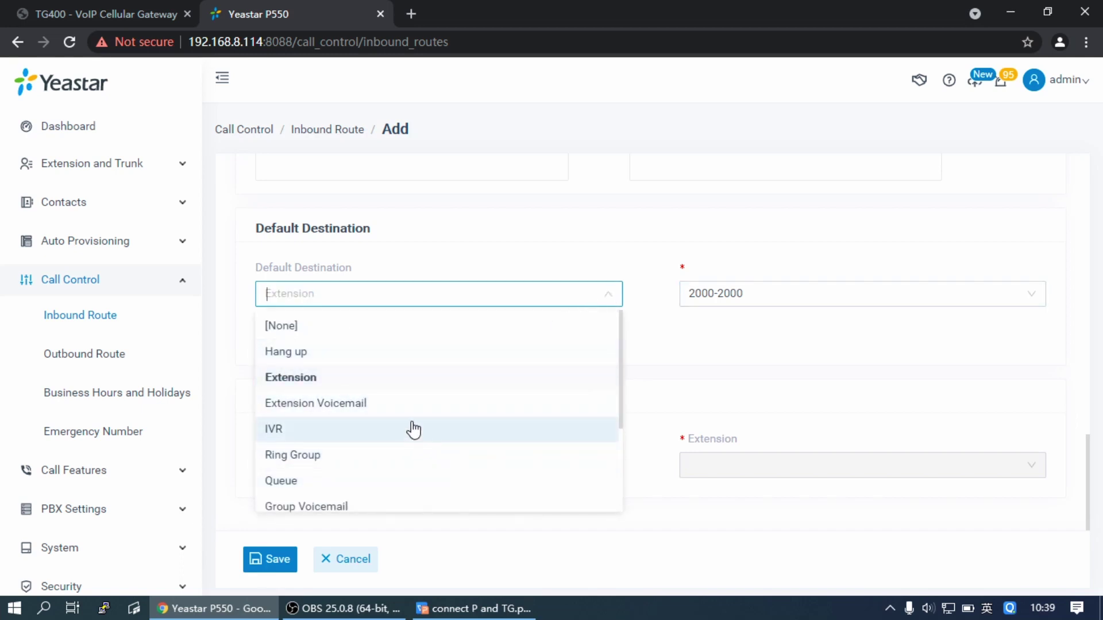
{"action": "left_click", "coordinate": [576, 247]}
{"action": "left_click", "coordinate": [268, 563]}
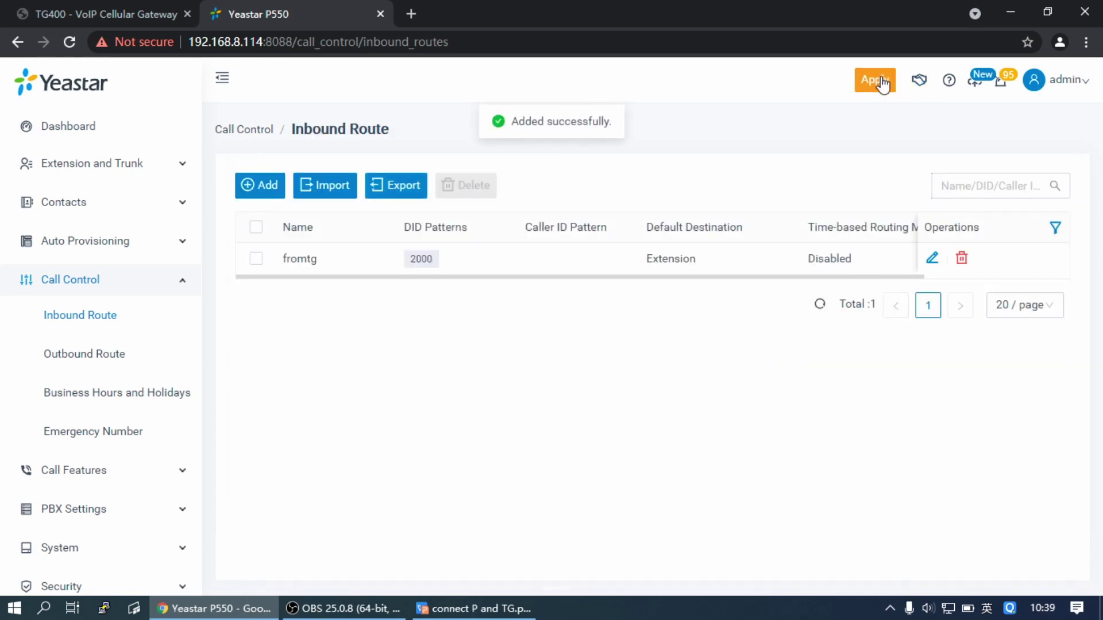
{"action": "left_click", "coordinate": [879, 81]}
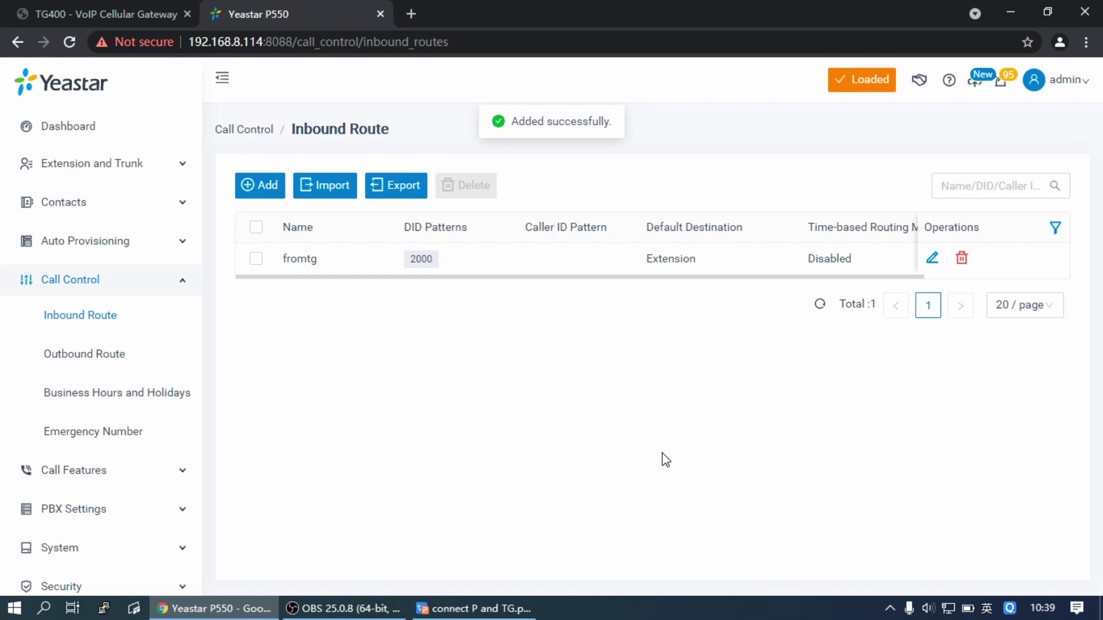
Start a second inbound route with a name beginning with "from" and add a DID pattern beginning with 200
{"action": "left_click", "coordinate": [267, 197]}
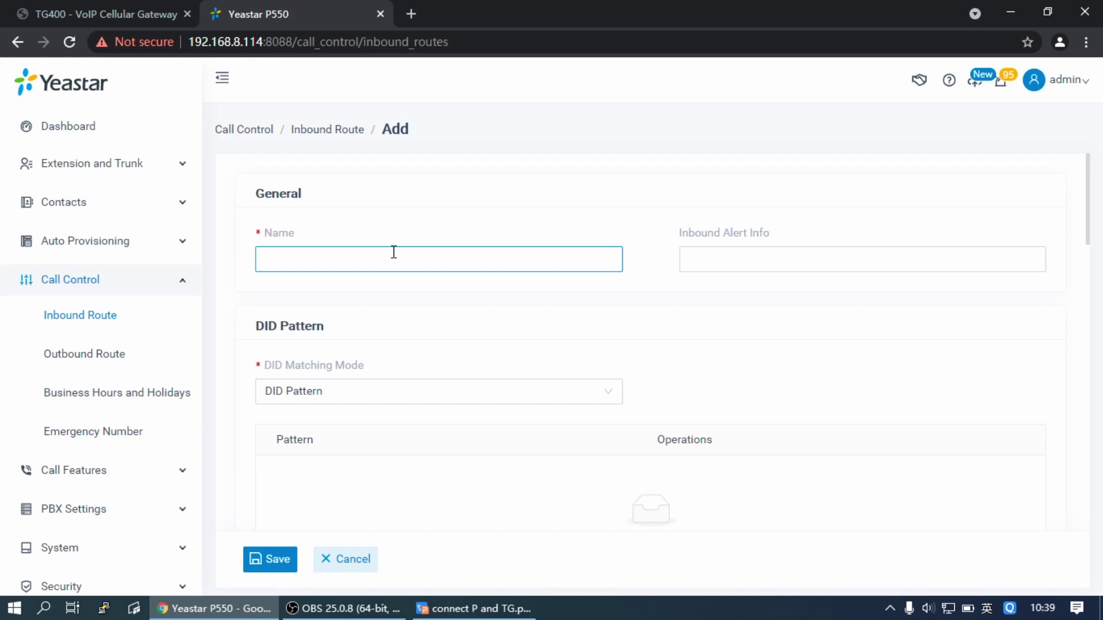
{"action": "type", "text": "from"}
{"action": "scroll", "coordinate": [630, 299], "scroll_direction": "down", "scroll_amount": 3}
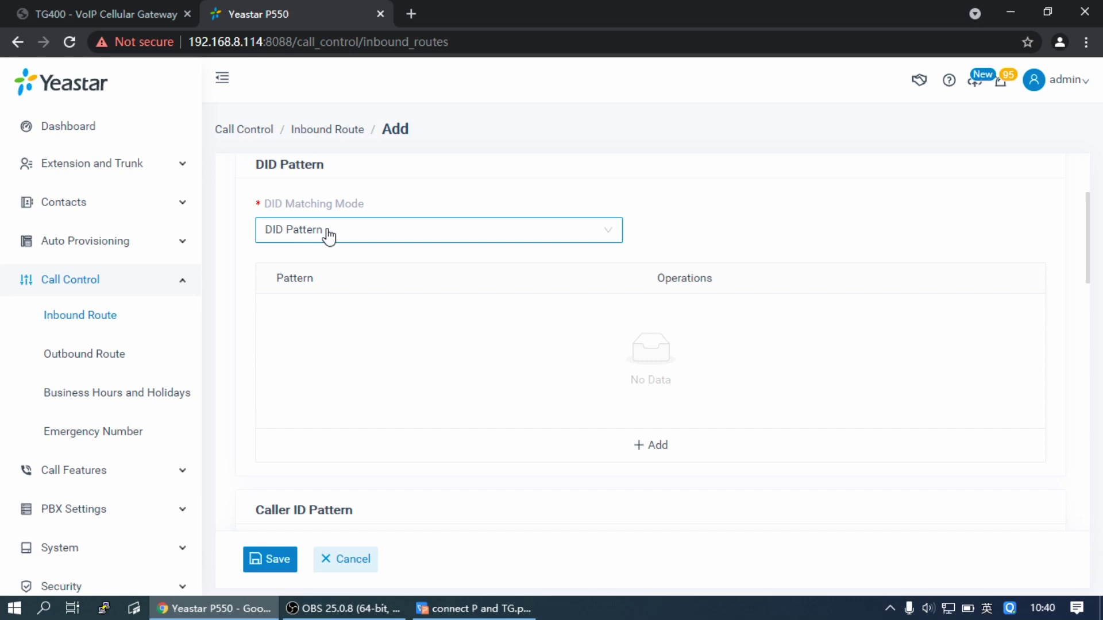
{"action": "left_click", "coordinate": [659, 447]}
{"action": "left_click", "coordinate": [353, 315]}
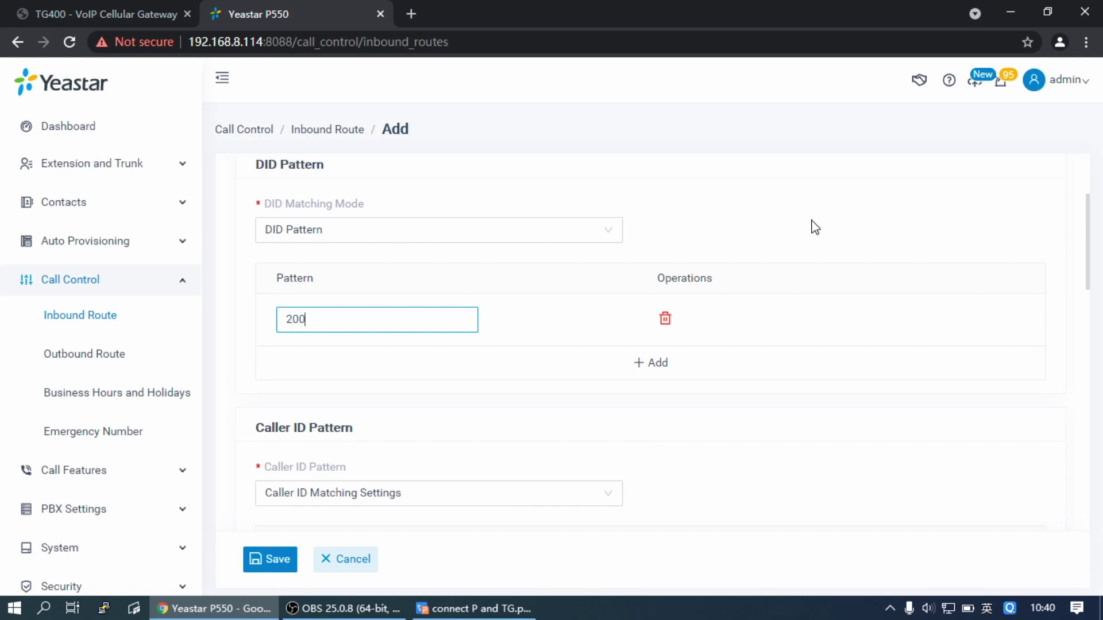
Select the spstotg peer trunk for the second inbound route
{"action": "scroll", "coordinate": [815, 227], "scroll_direction": "down", "scroll_amount": 10}
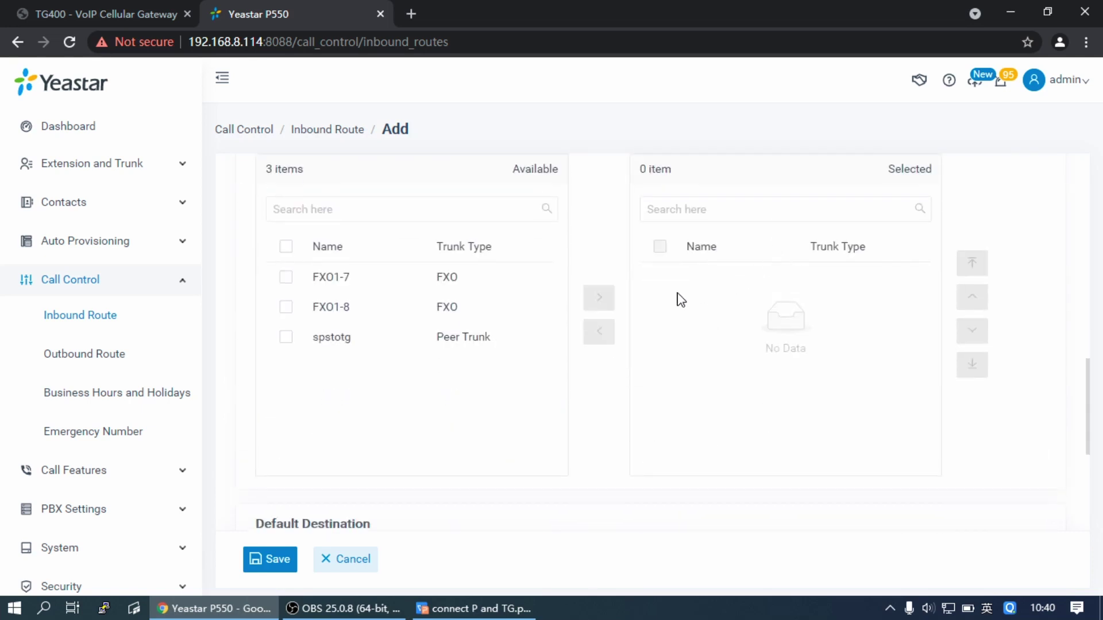
{"action": "double_click", "coordinate": [419, 342]}
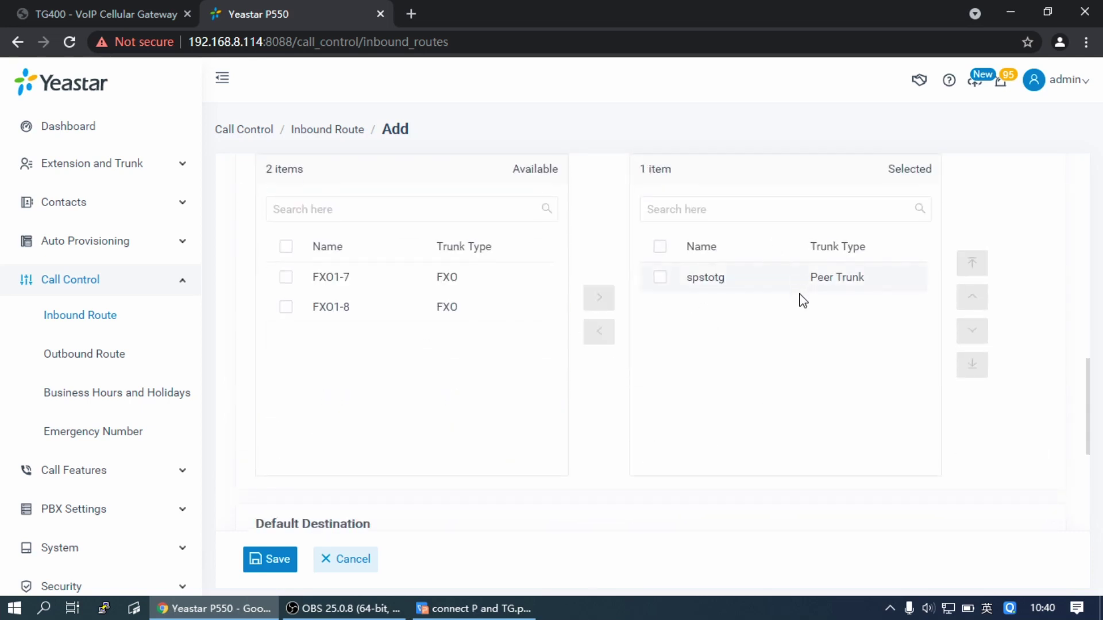
{"action": "scroll", "coordinate": [798, 298], "scroll_direction": "down", "scroll_amount": 5}
{"action": "left_click", "coordinate": [719, 267]}
Set the second inbound route's default destination to Extension 2001-2001 and save the route
{"action": "left_click", "coordinate": [609, 294]}
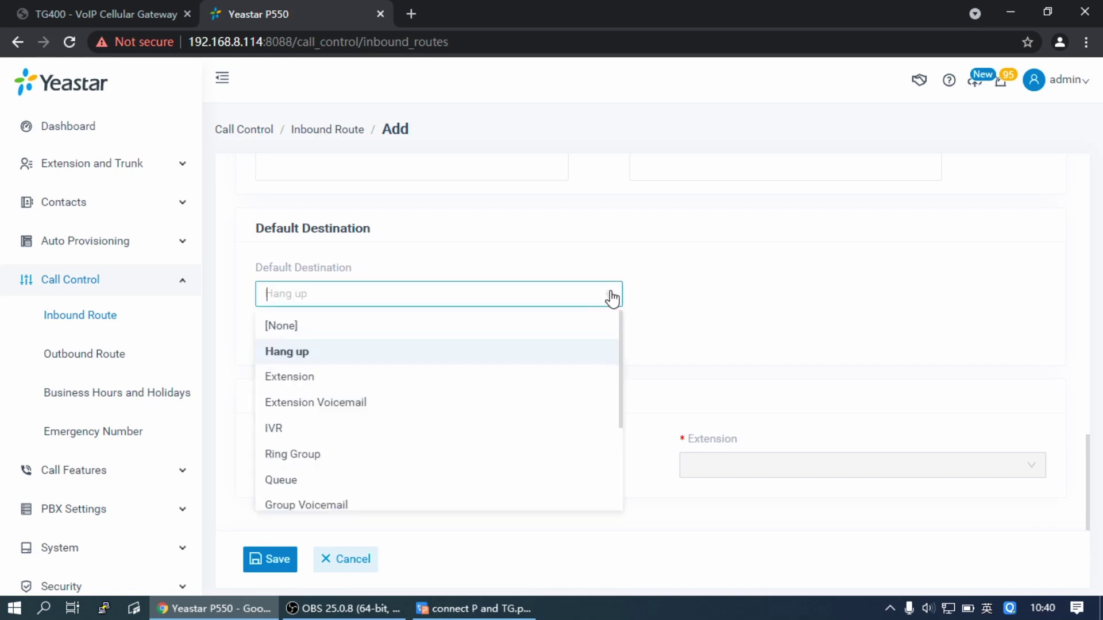
{"action": "left_click", "coordinate": [410, 378]}
{"action": "left_click", "coordinate": [933, 296]}
{"action": "scroll", "coordinate": [844, 448], "scroll_direction": "down", "scroll_amount": 5}
{"action": "scroll", "coordinate": [845, 448], "scroll_direction": "down", "scroll_amount": 10}
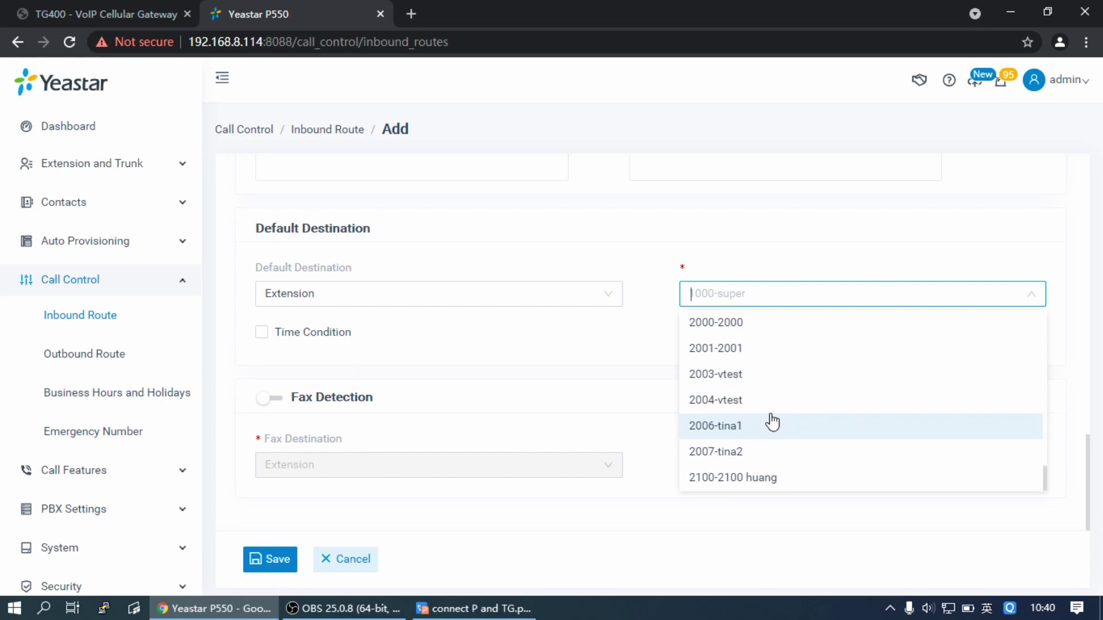
{"action": "left_click", "coordinate": [753, 359]}
{"action": "left_click", "coordinate": [267, 563]}
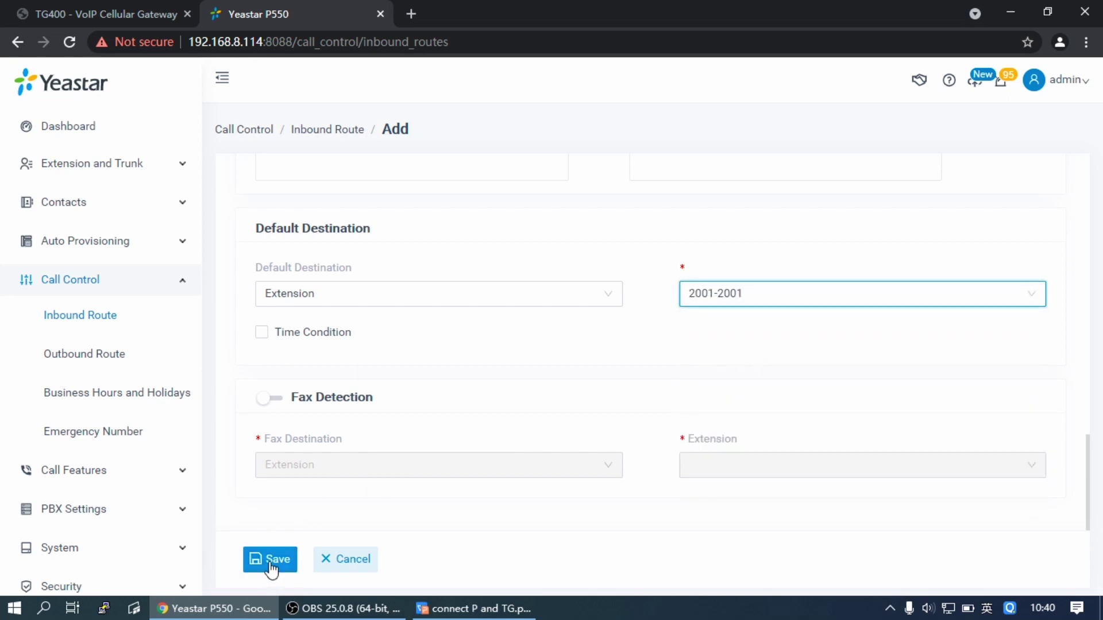
Apply the P550 inbound route changes and start a new Mobile to IP route on the TG400 gateway
{"action": "left_click", "coordinate": [868, 80]}
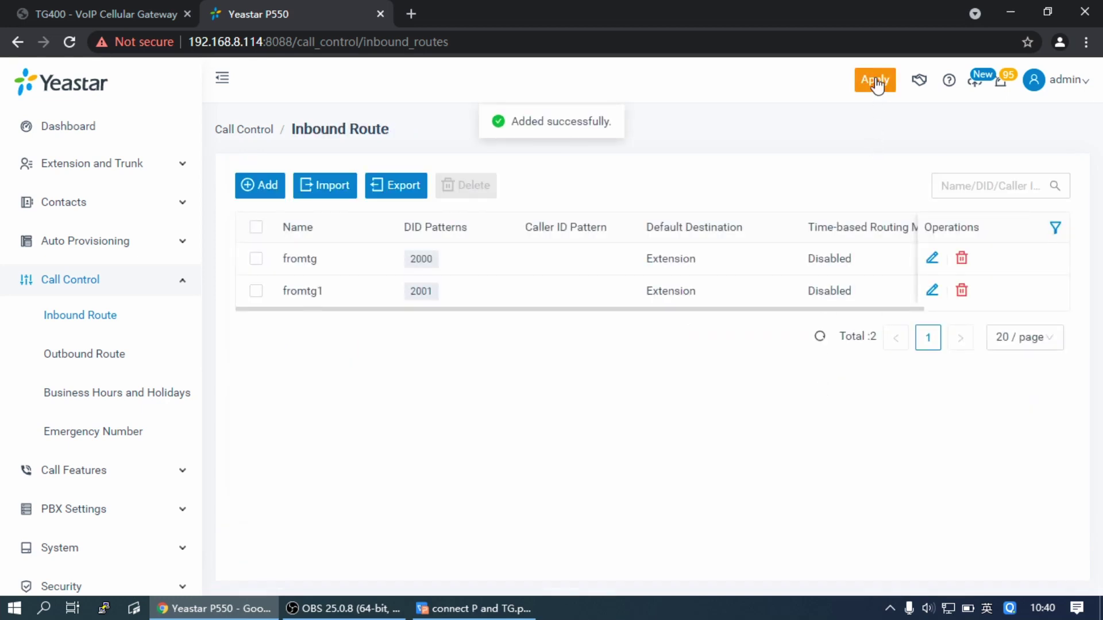
{"action": "left_click", "coordinate": [106, 14]}
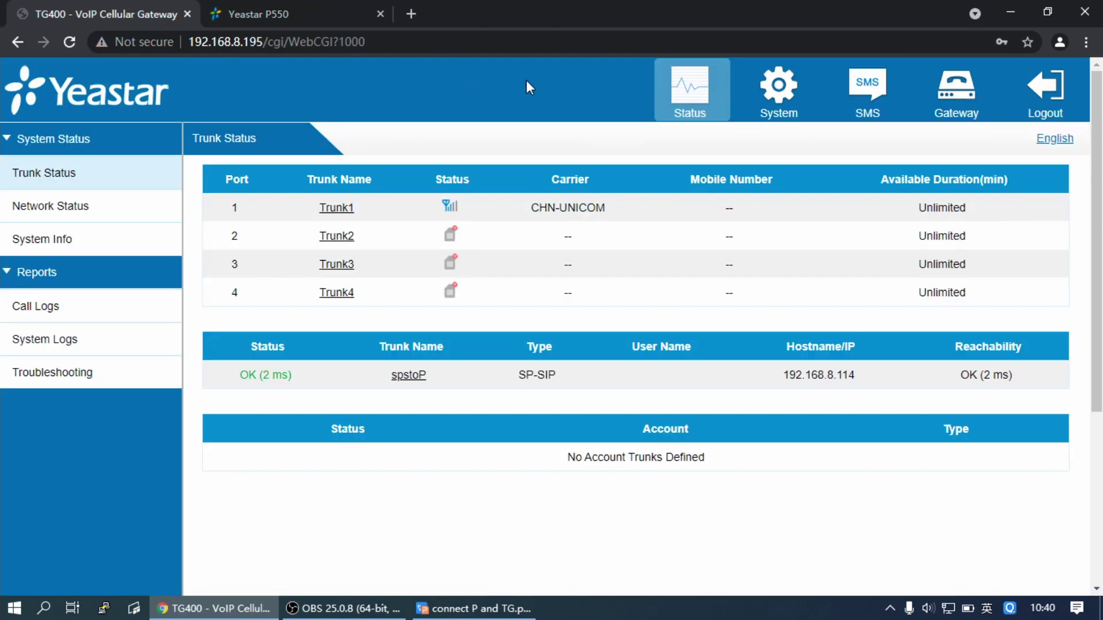
{"action": "left_click", "coordinate": [941, 90]}
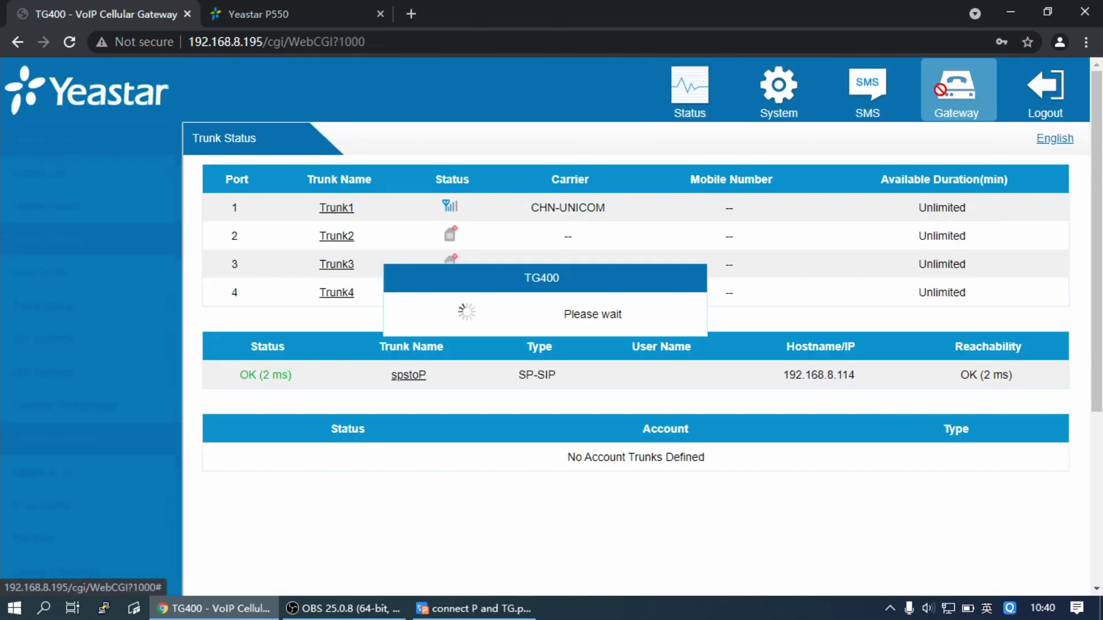
{"action": "left_click", "coordinate": [51, 476]}
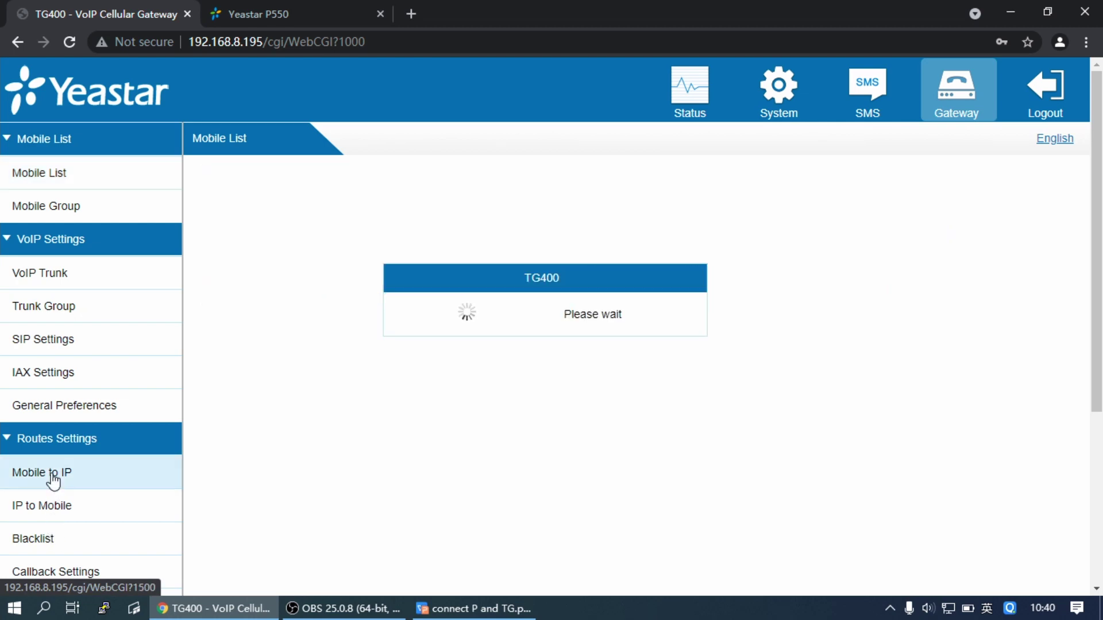
{"action": "left_click", "coordinate": [303, 192]}
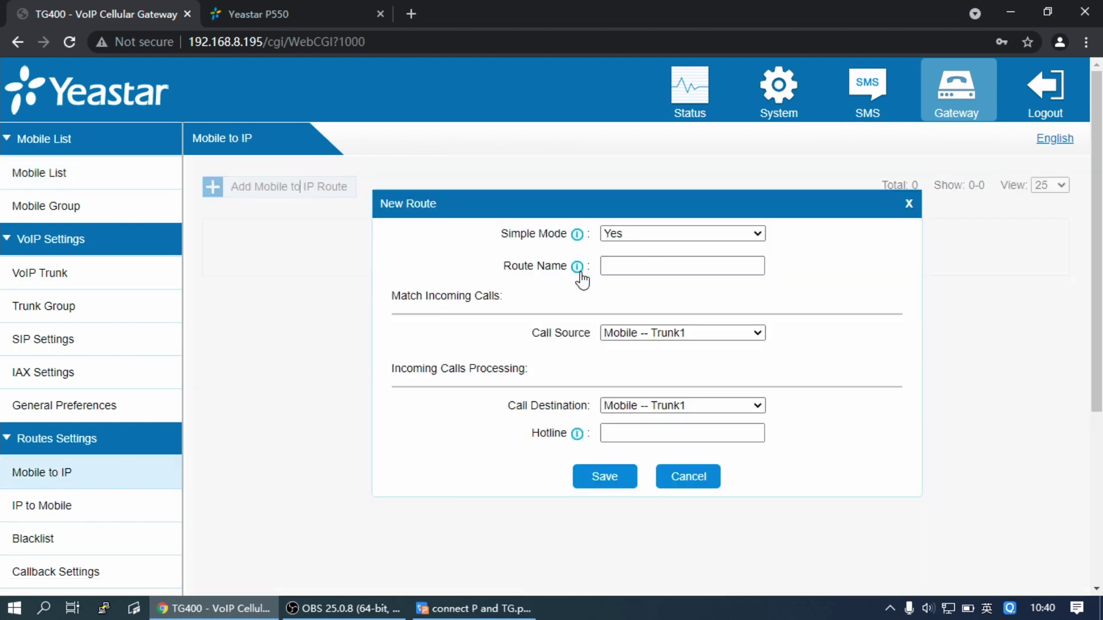
Name the new route toP1 and set its call destination to SPS -- spstoP, keeping Mobile -- Trunk1 as the call source
{"action": "left_click", "coordinate": [669, 263]}
{"action": "type", "text": "toP1"}
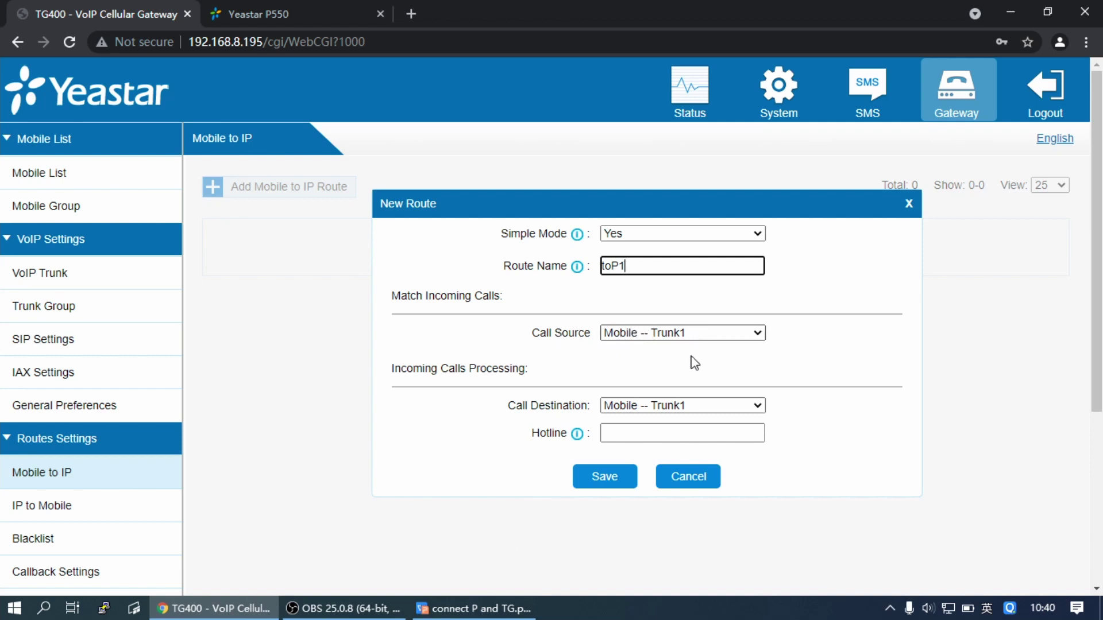
{"action": "left_click", "coordinate": [645, 408]}
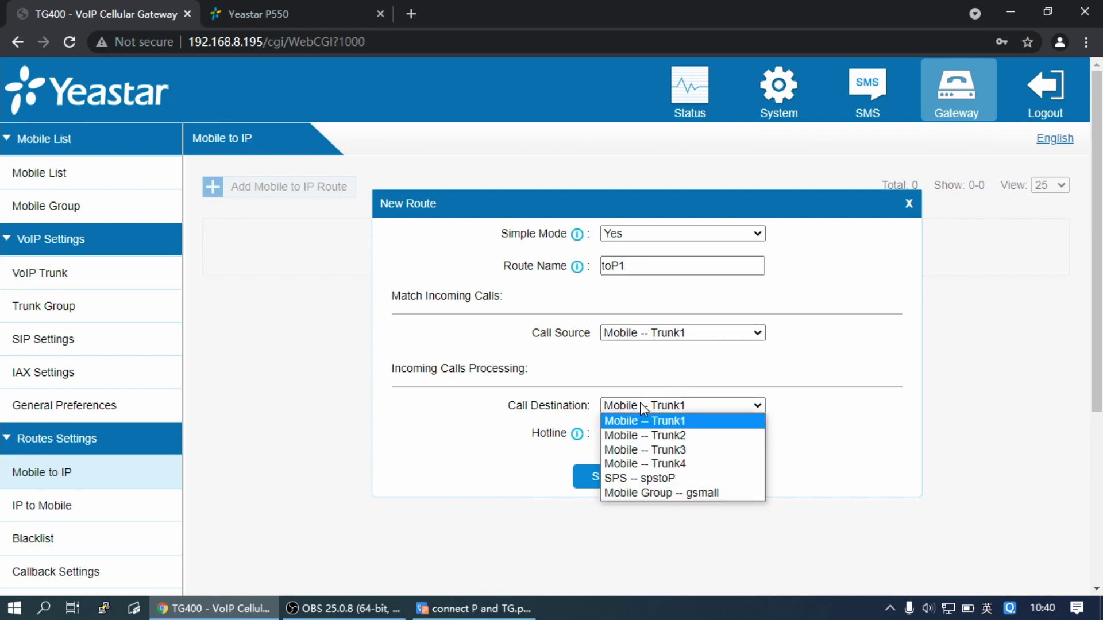
{"action": "left_click", "coordinate": [660, 479]}
{"action": "left_click", "coordinate": [910, 349]}
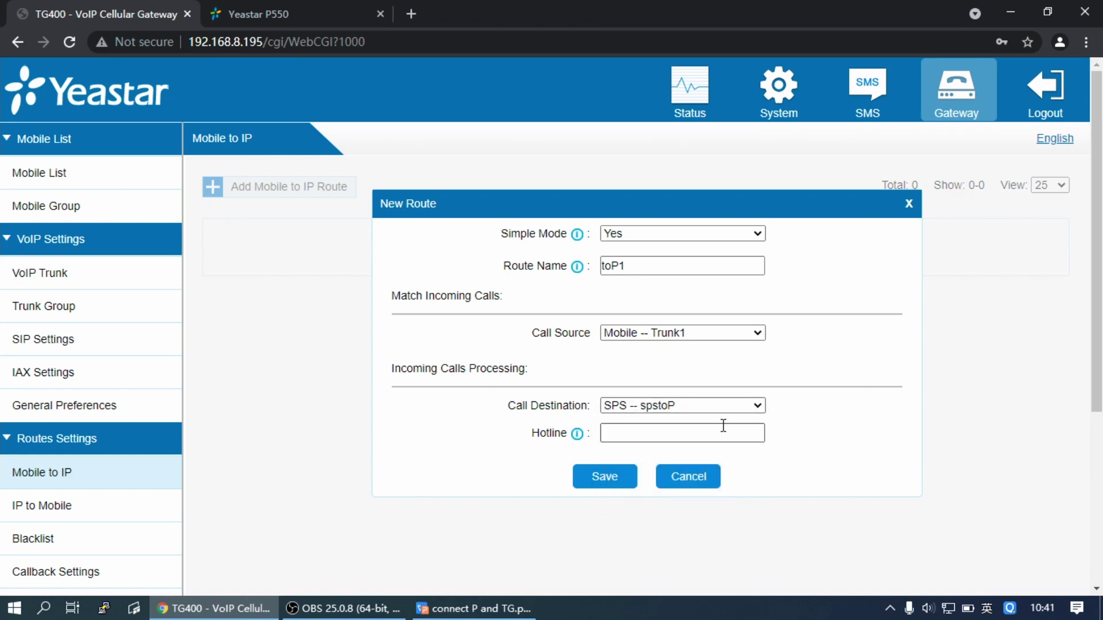
Set the toP1 route's hotline to 2000, save the route and apply the changes
{"action": "left_click", "coordinate": [697, 434]}
{"action": "type", "text": "200"}
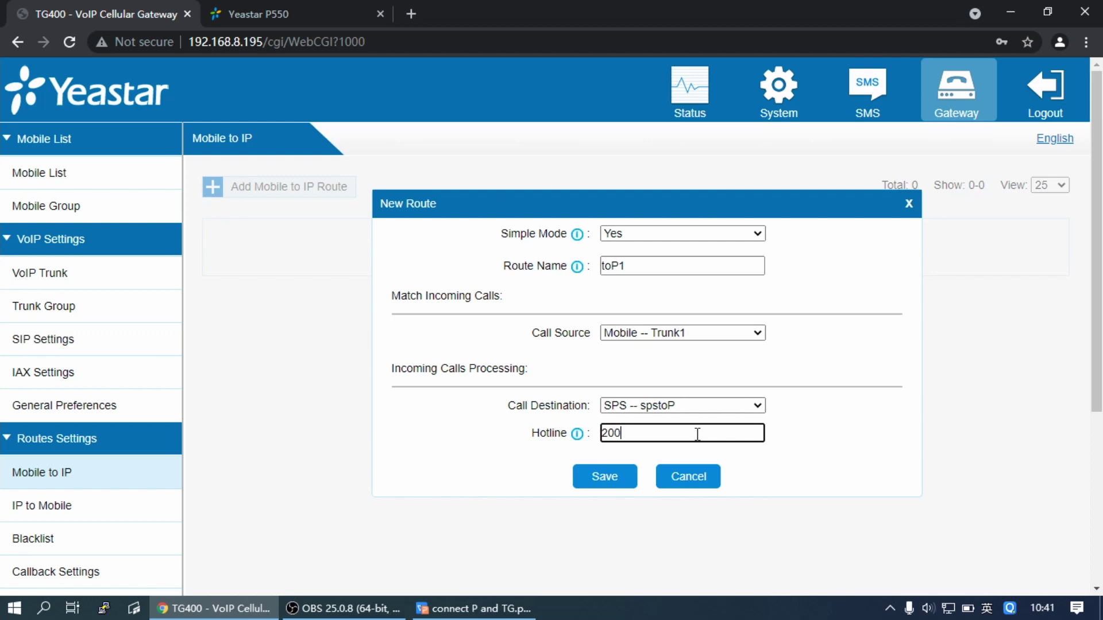
{"action": "type", "text": "0"}
{"action": "left_click", "coordinate": [606, 478]}
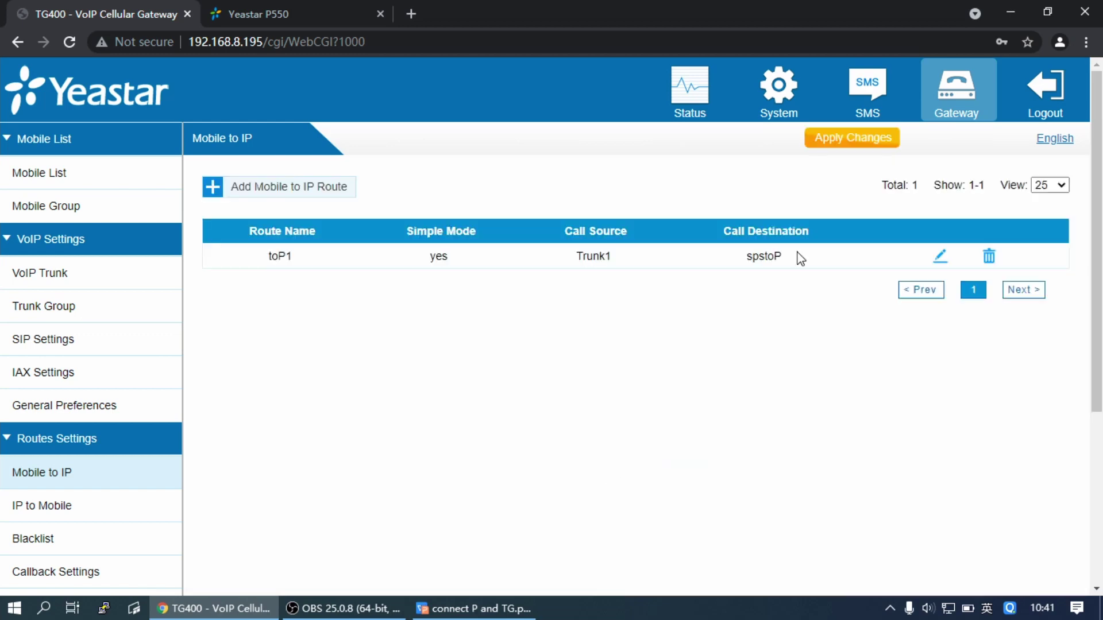
{"action": "left_click", "coordinate": [842, 144]}
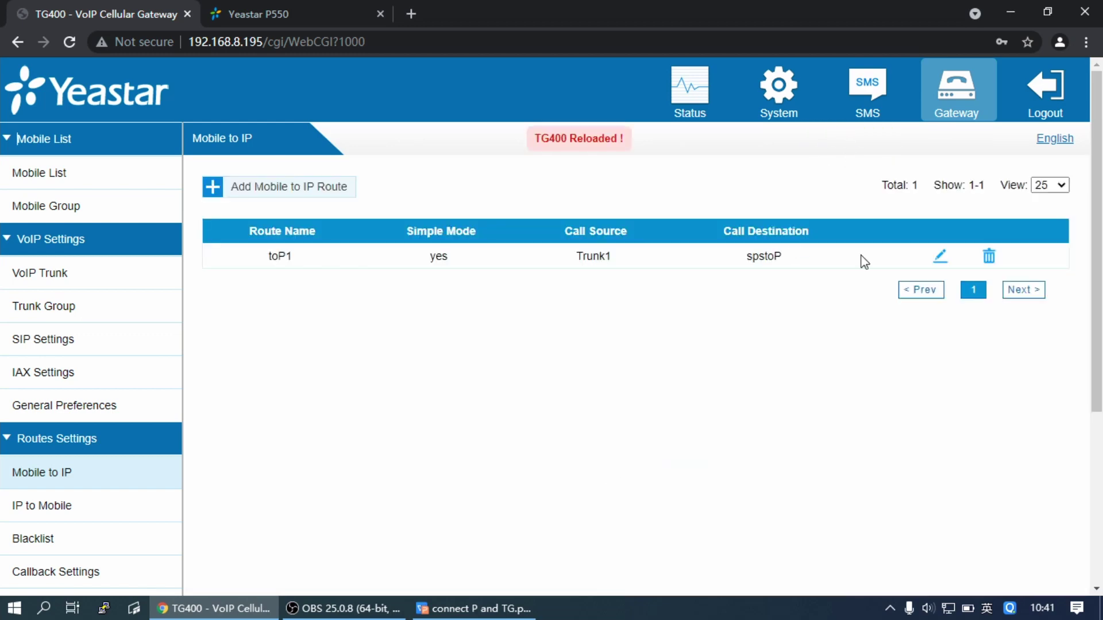
Add a second Mobile to IP route named top2 with Mobile -- Trunk2 as its call source
{"action": "left_click", "coordinate": [295, 189]}
{"action": "left_click", "coordinate": [672, 264]}
{"action": "type", "text": "top2"}
{"action": "left_click", "coordinate": [690, 330]}
{"action": "left_click", "coordinate": [689, 333]}
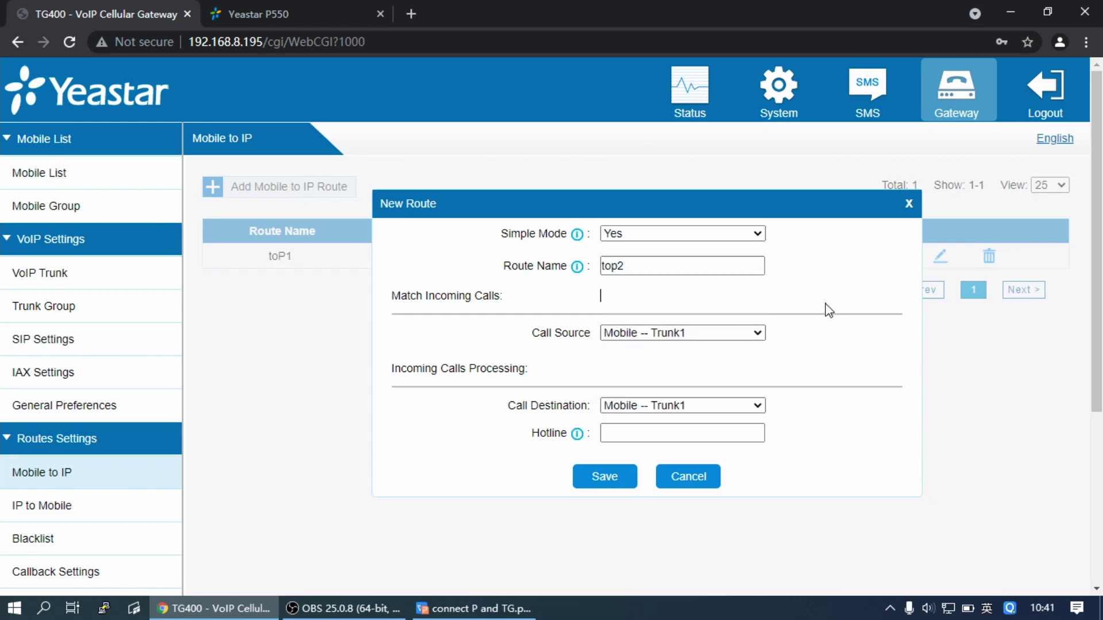
{"action": "left_click", "coordinate": [730, 338]}
{"action": "left_click", "coordinate": [716, 363]}
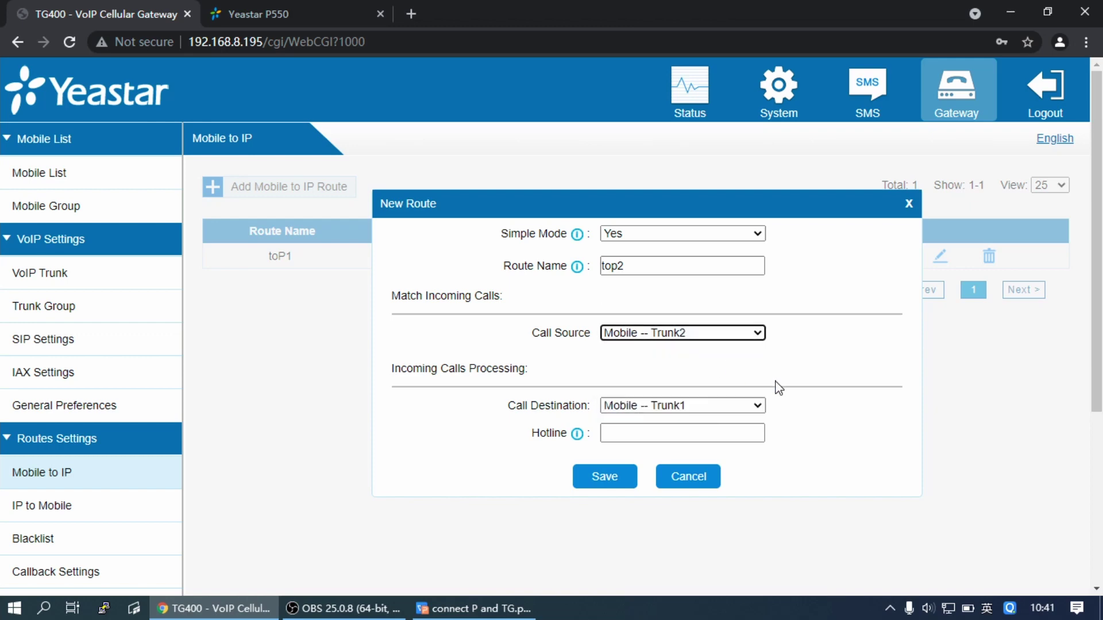
Set the top2 route's call destination to SPS -- spstoP and hotline to 2001, then save and apply the changes
{"action": "left_click", "coordinate": [746, 406]}
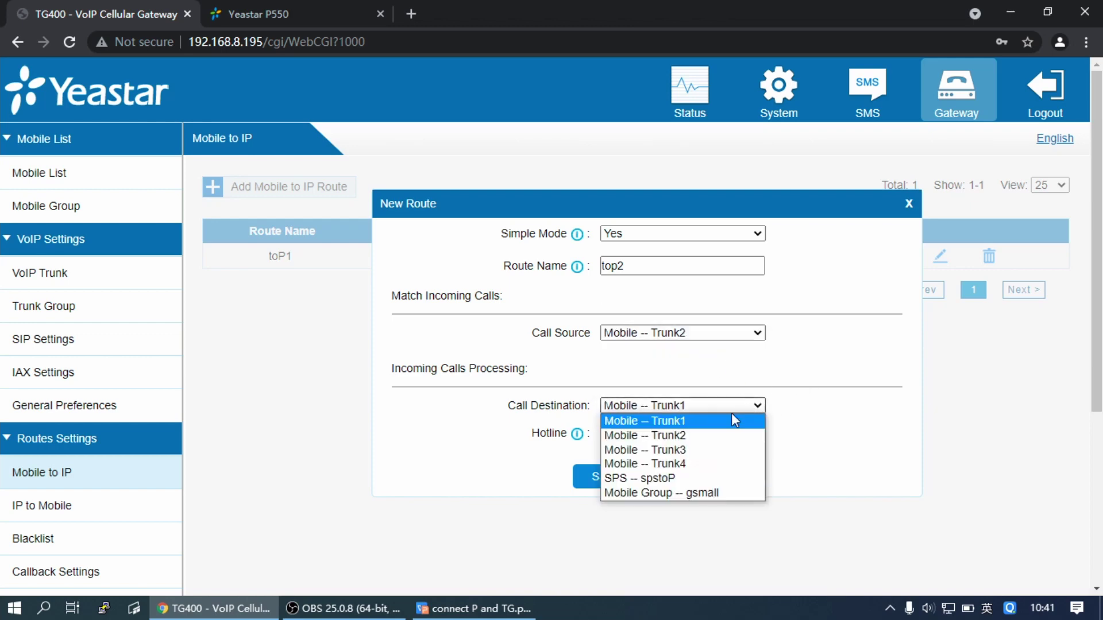
{"action": "left_click", "coordinate": [695, 482]}
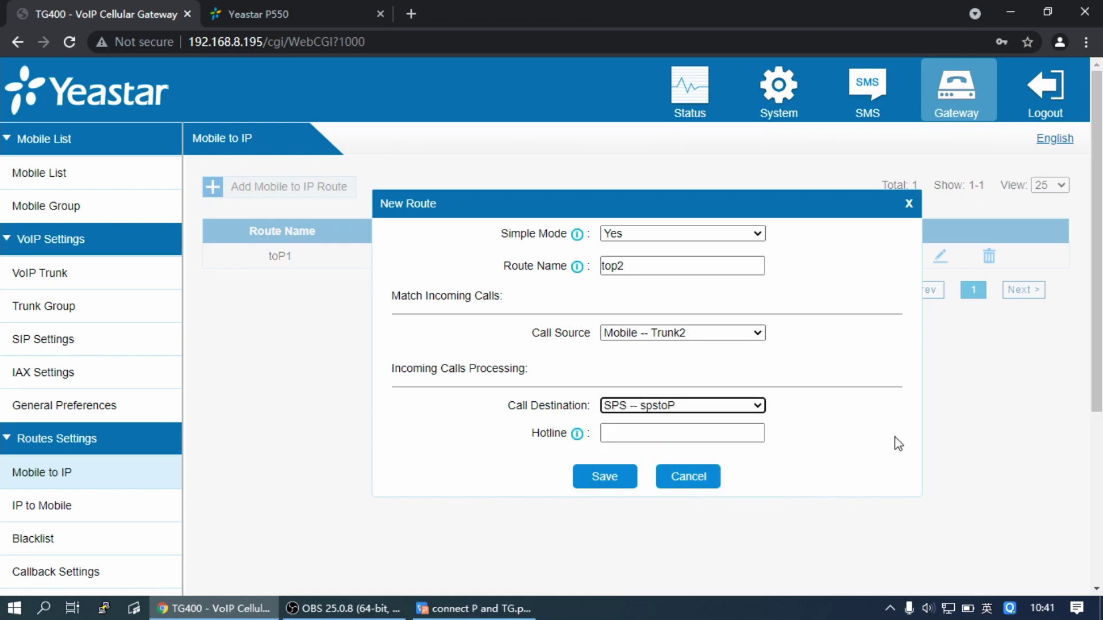
{"action": "left_click", "coordinate": [725, 438]}
{"action": "type", "text": "200"}
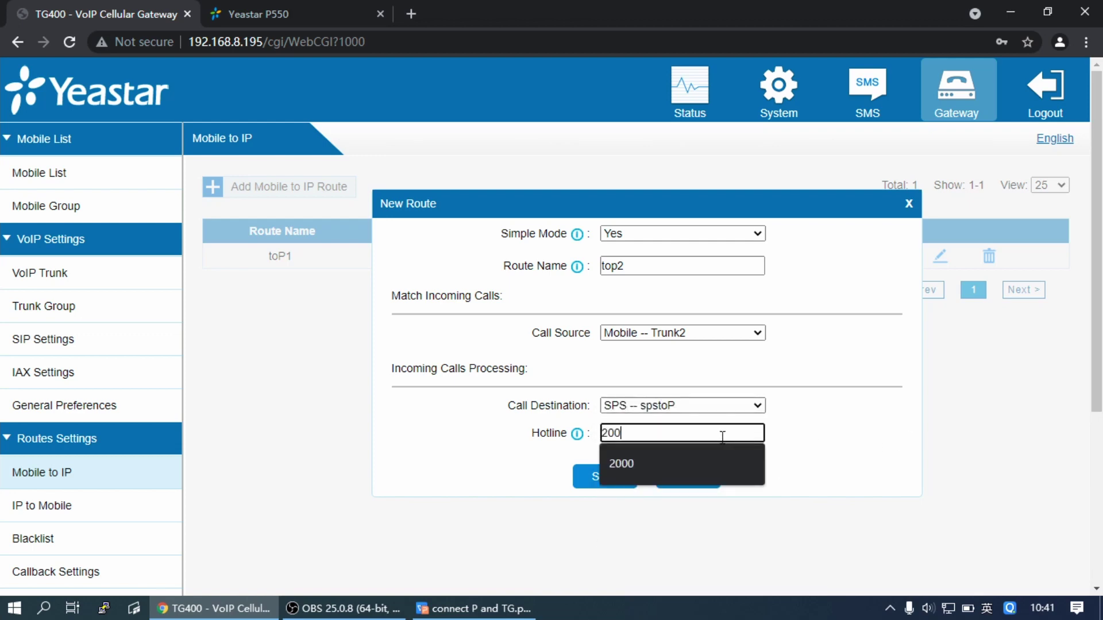
{"action": "type", "text": "1"}
{"action": "left_click", "coordinate": [618, 487]}
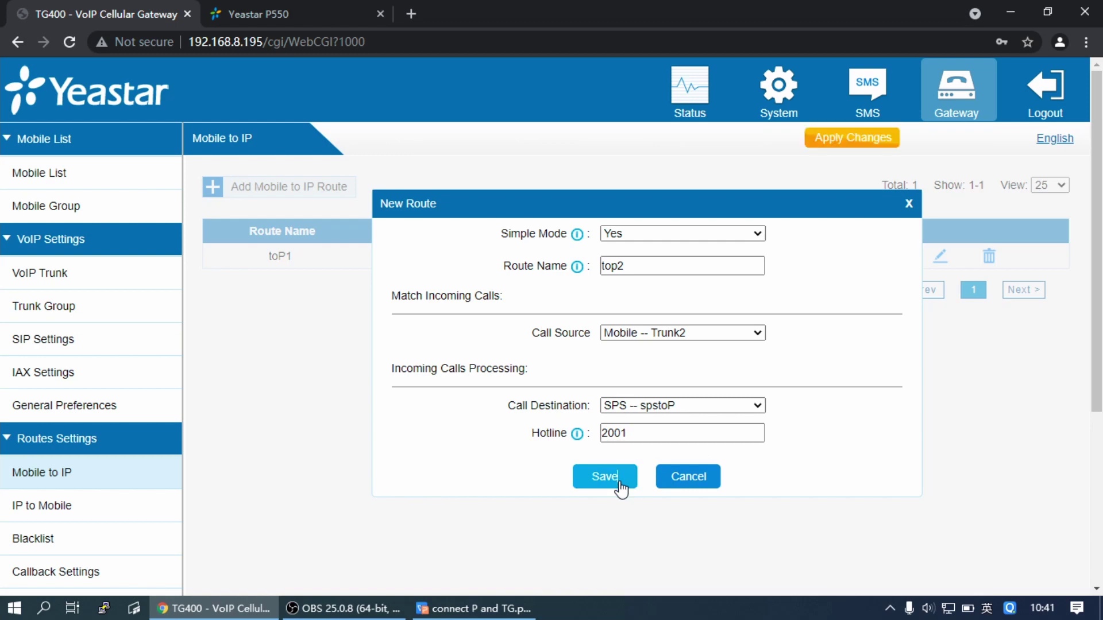
{"action": "left_click", "coordinate": [842, 141]}
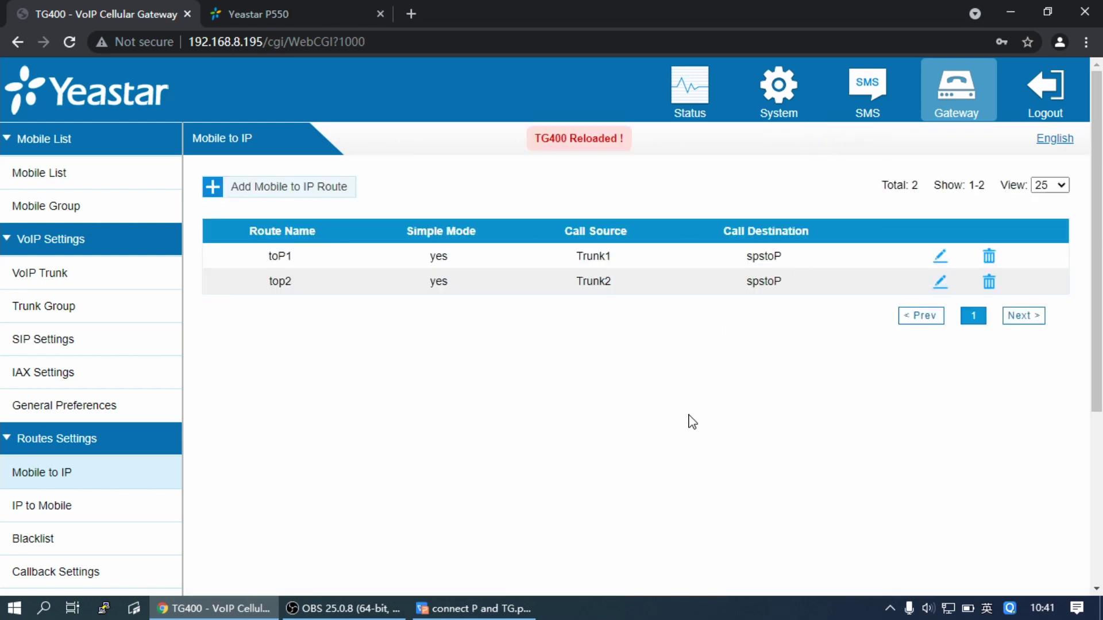